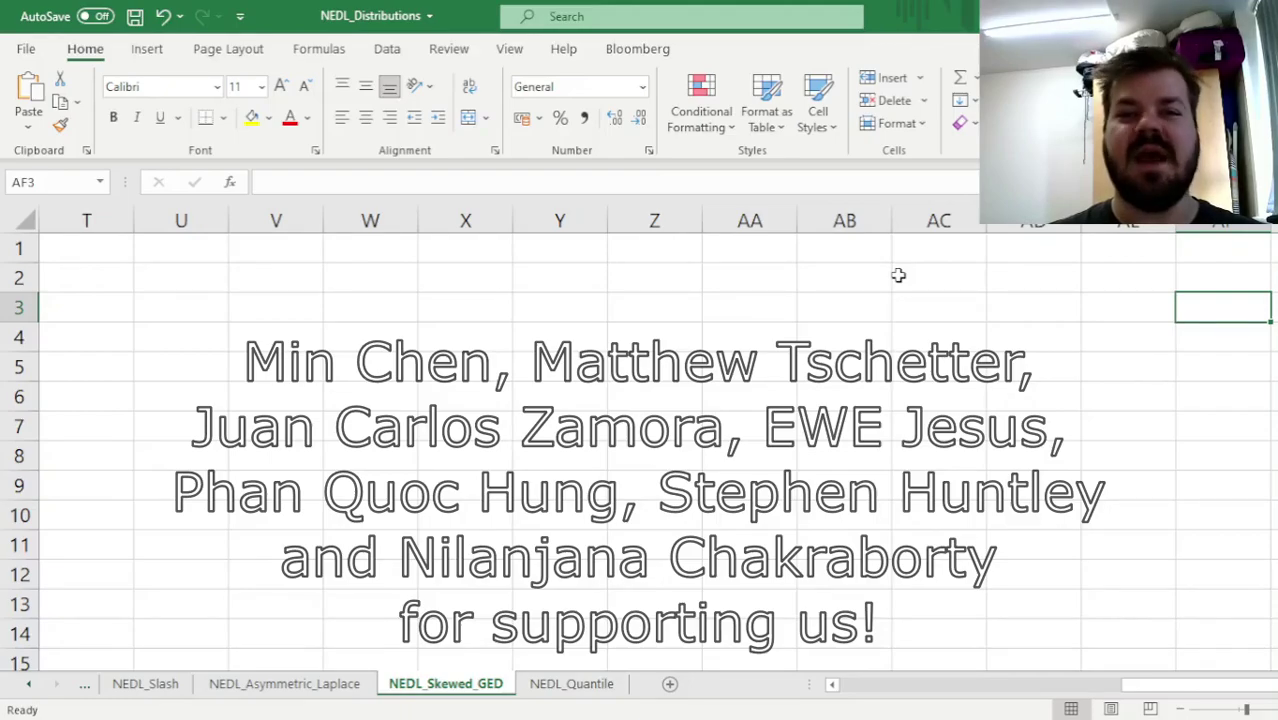
Review the S&P 500 return data down to the skewed generalised normal function formulas below it.
key(Home)
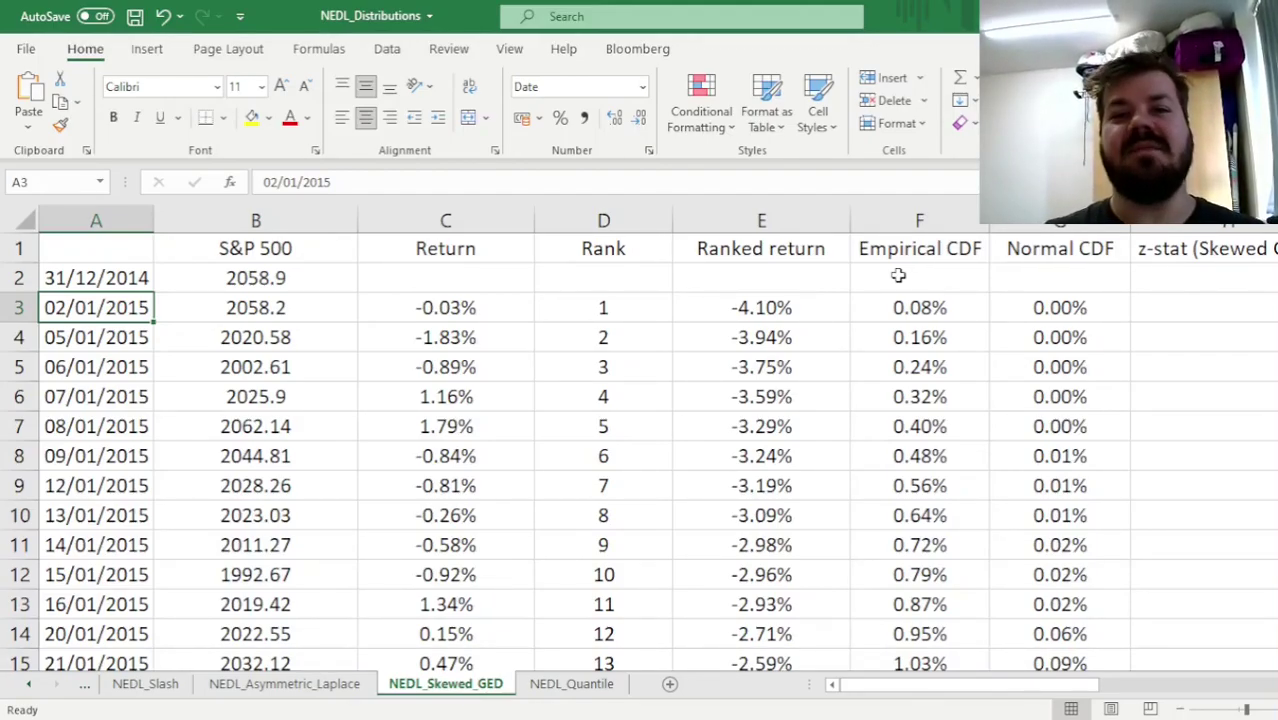
key(Right)
key(Right)
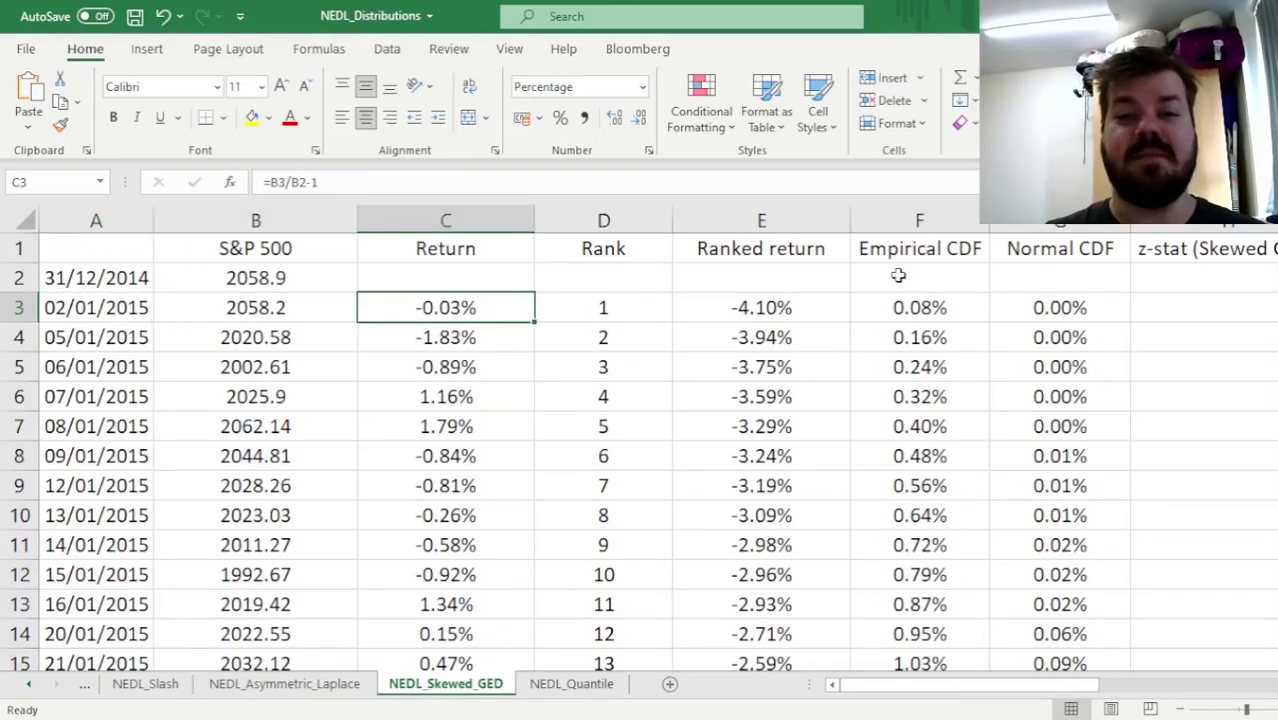
key(ctrl+Down)
scroll(898, 280, down, 6)
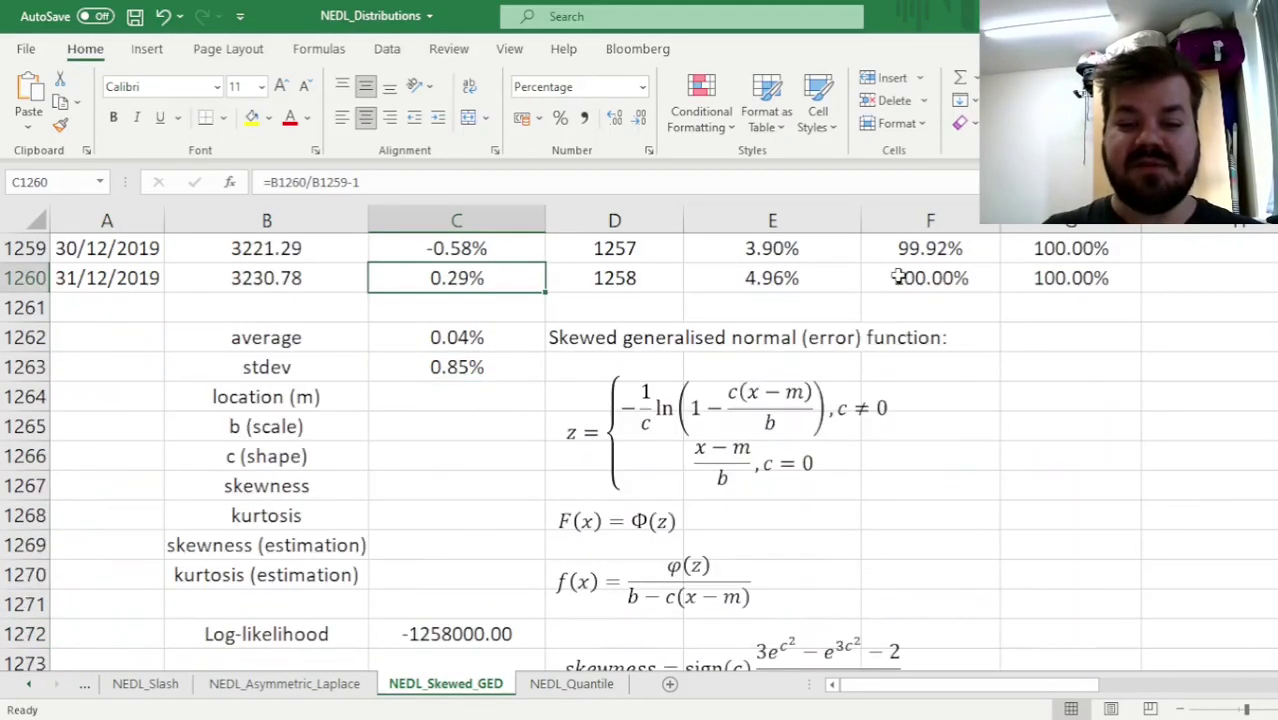
scroll(912, 294, up, 1)
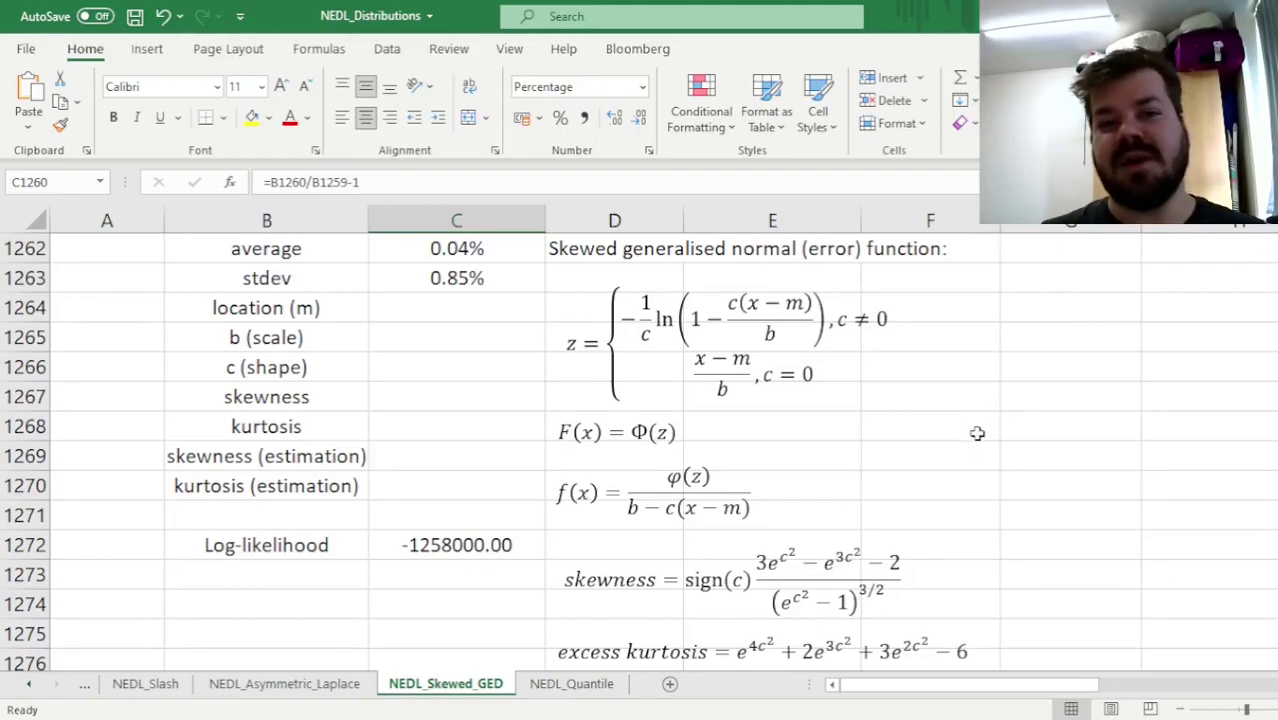
Examine the standard normal terms Φ and φ in the F(x) and f(x) formulas.
double_click(650, 435)
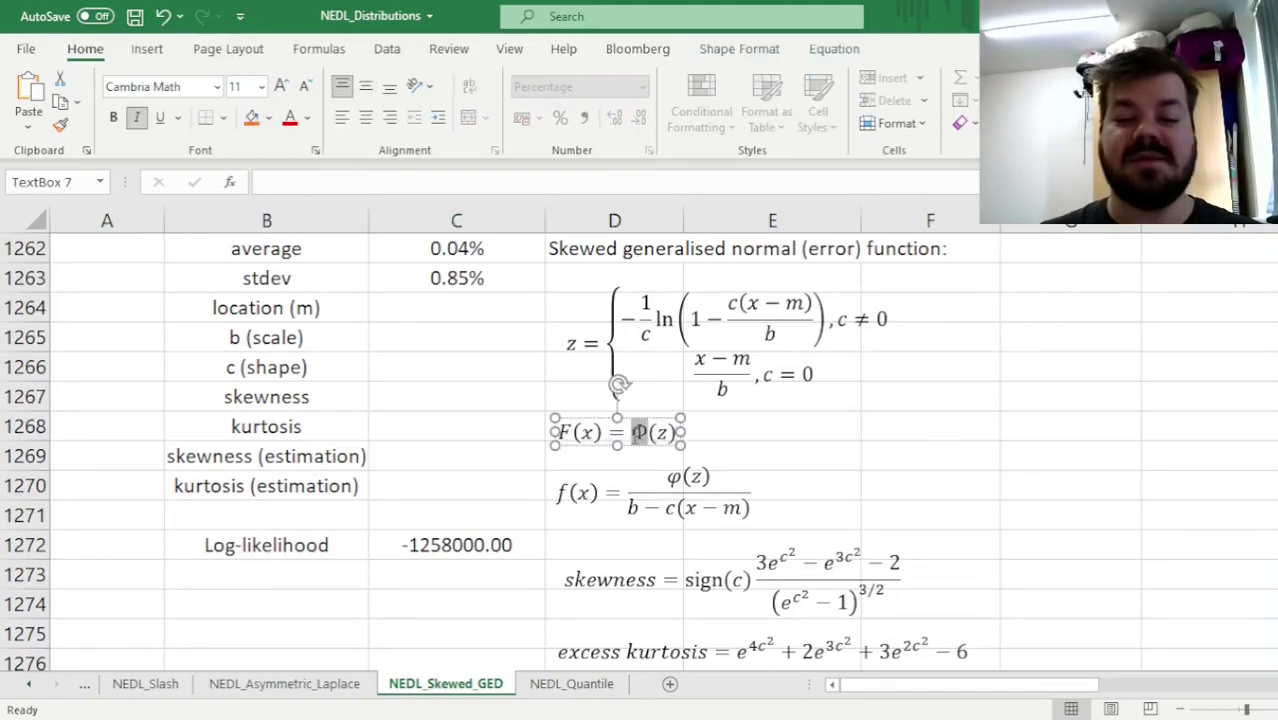
double_click(675, 478)
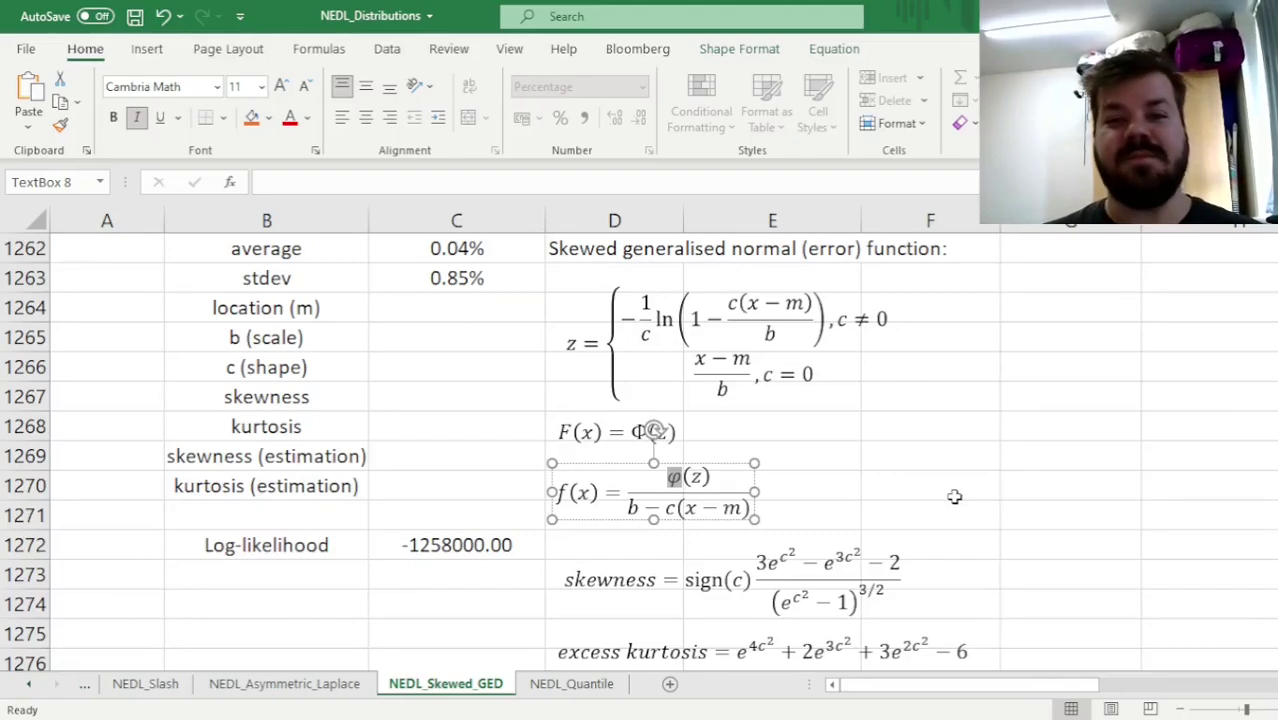
click(883, 451)
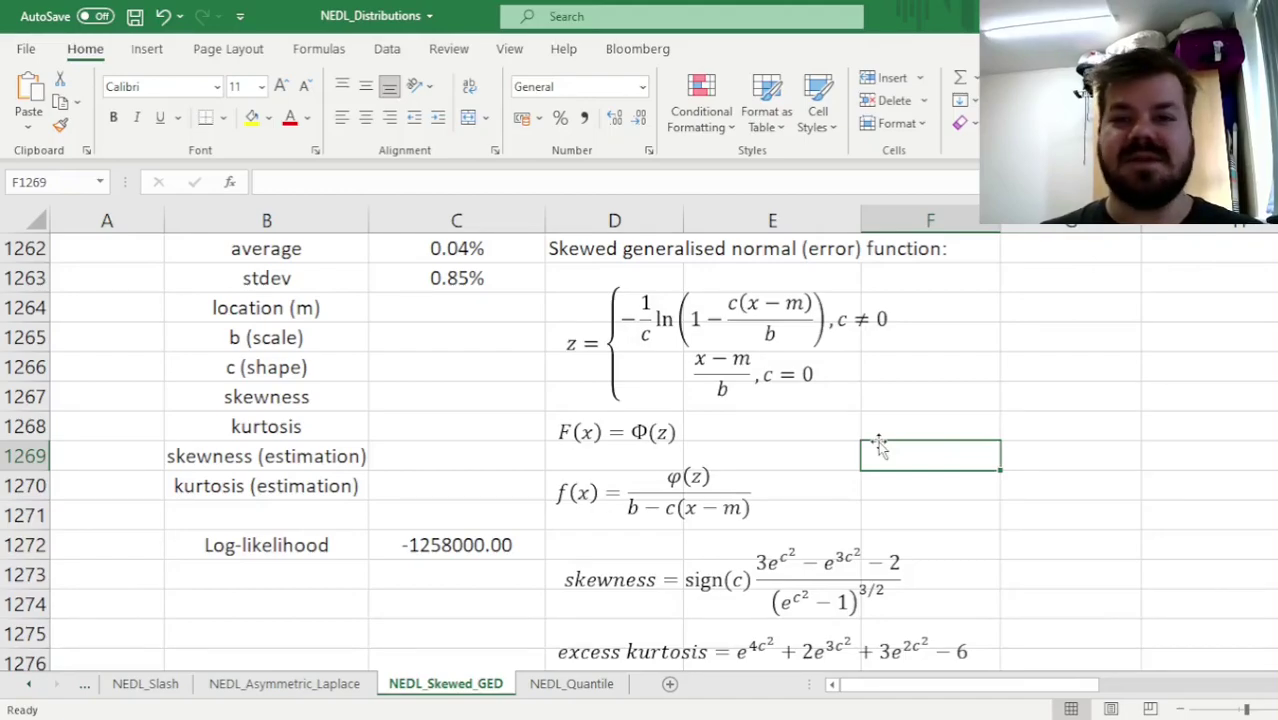
Examine the z definition used in F(x), covering both the c ≠ 0 and c = 0 cases.
click(663, 436)
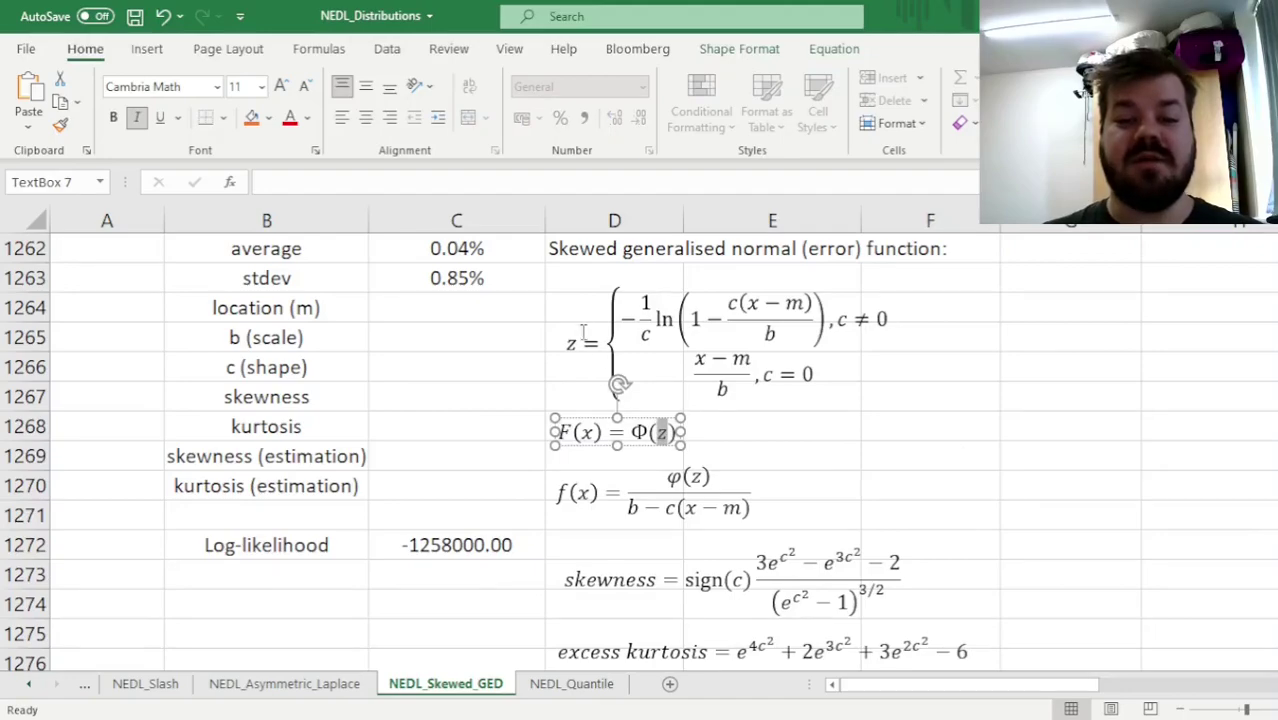
click(575, 345)
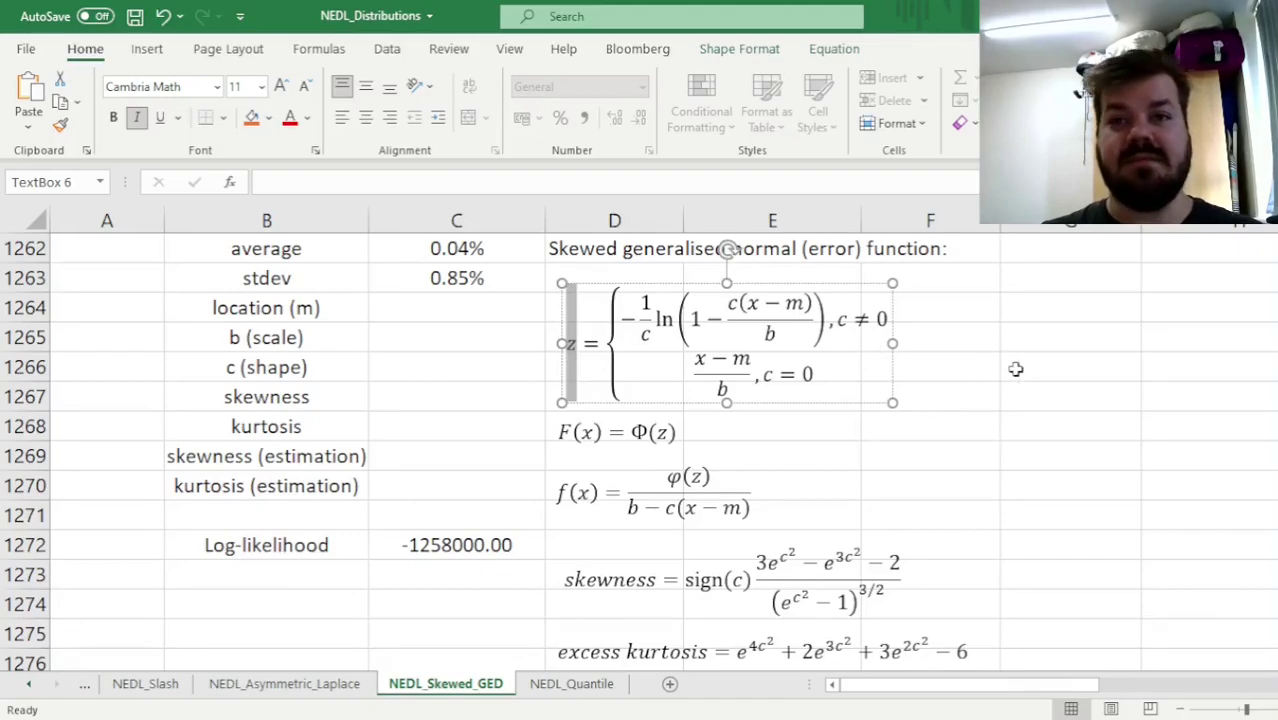
key(Left)
key(Left)
key(shift+Left)
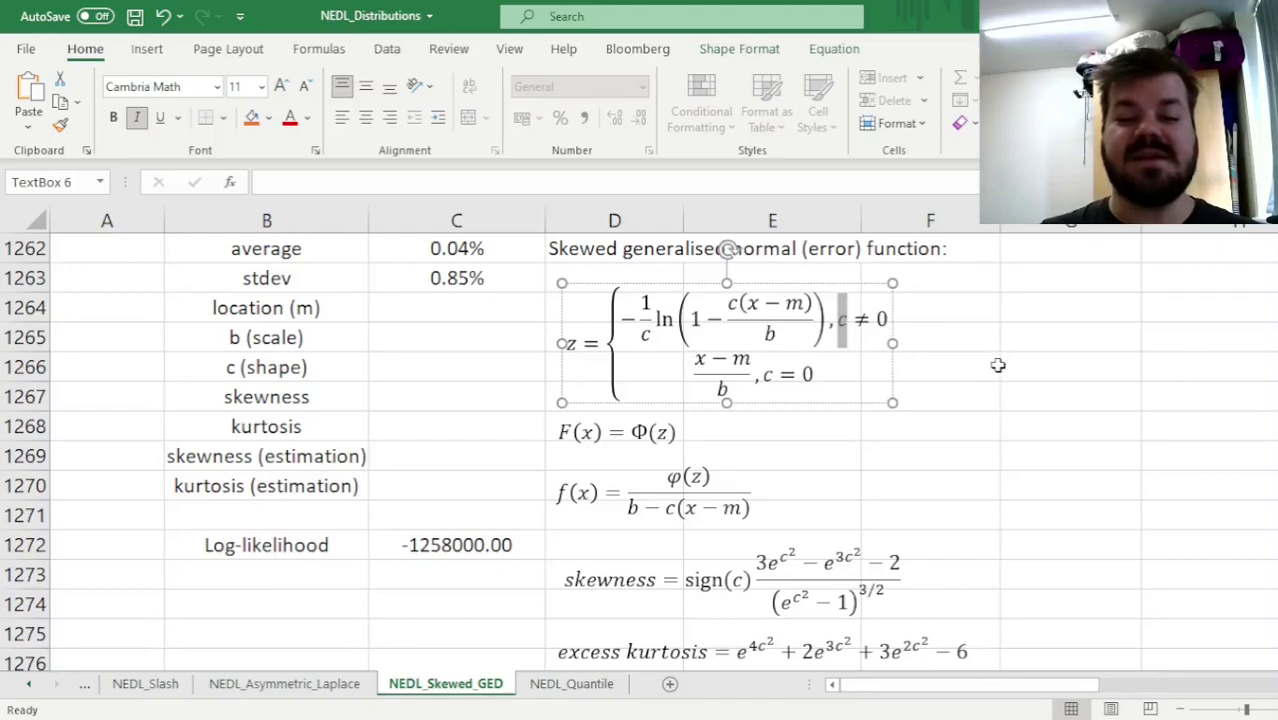
click(806, 375)
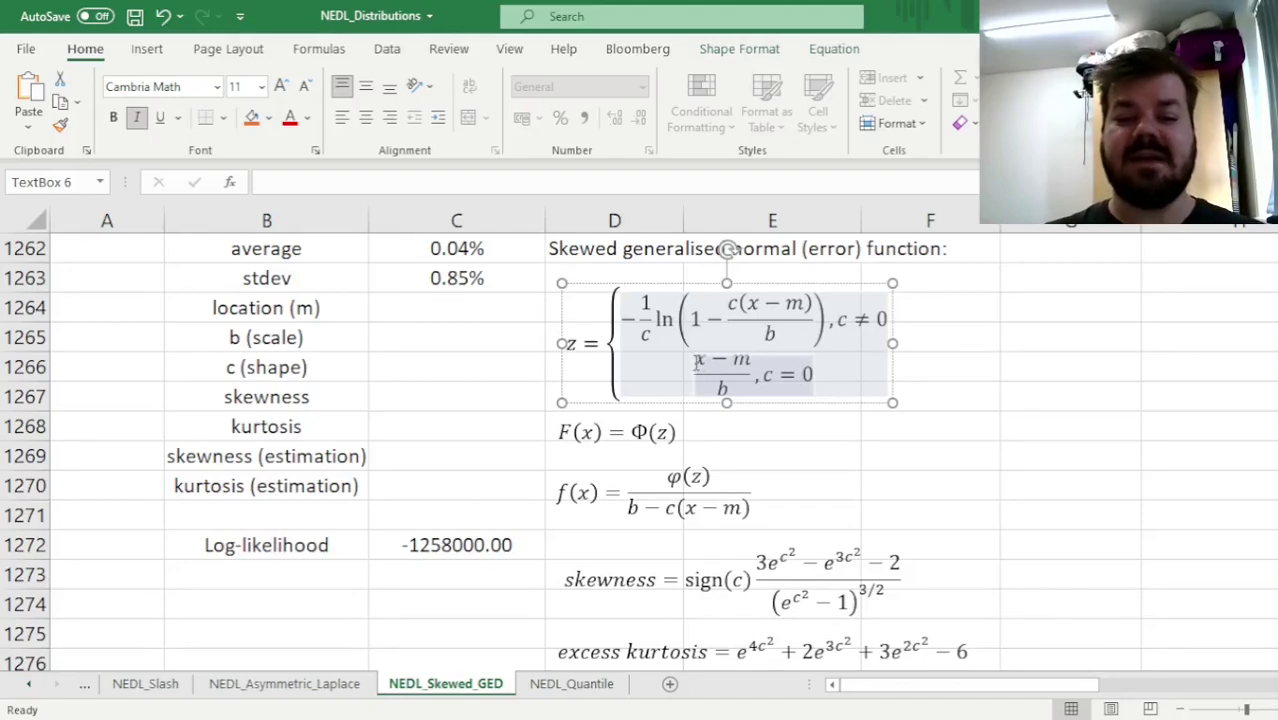
drag(697, 363, 729, 388)
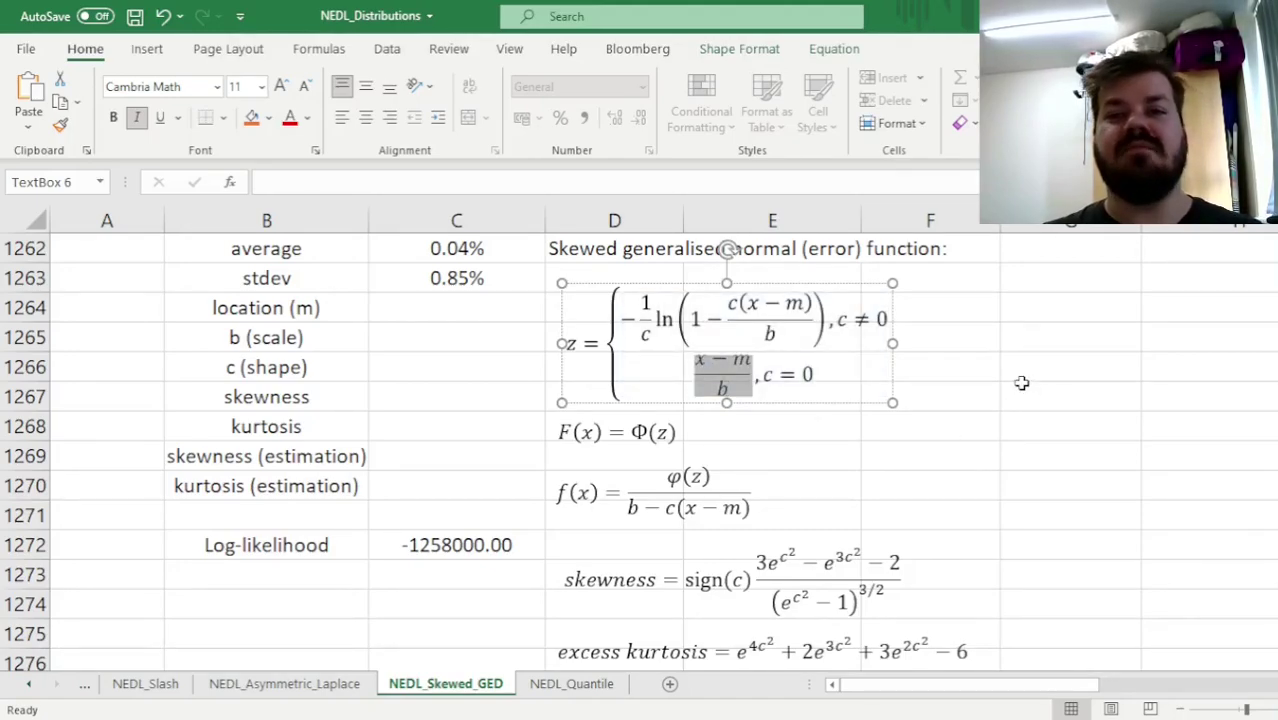
drag(748, 362, 722, 391)
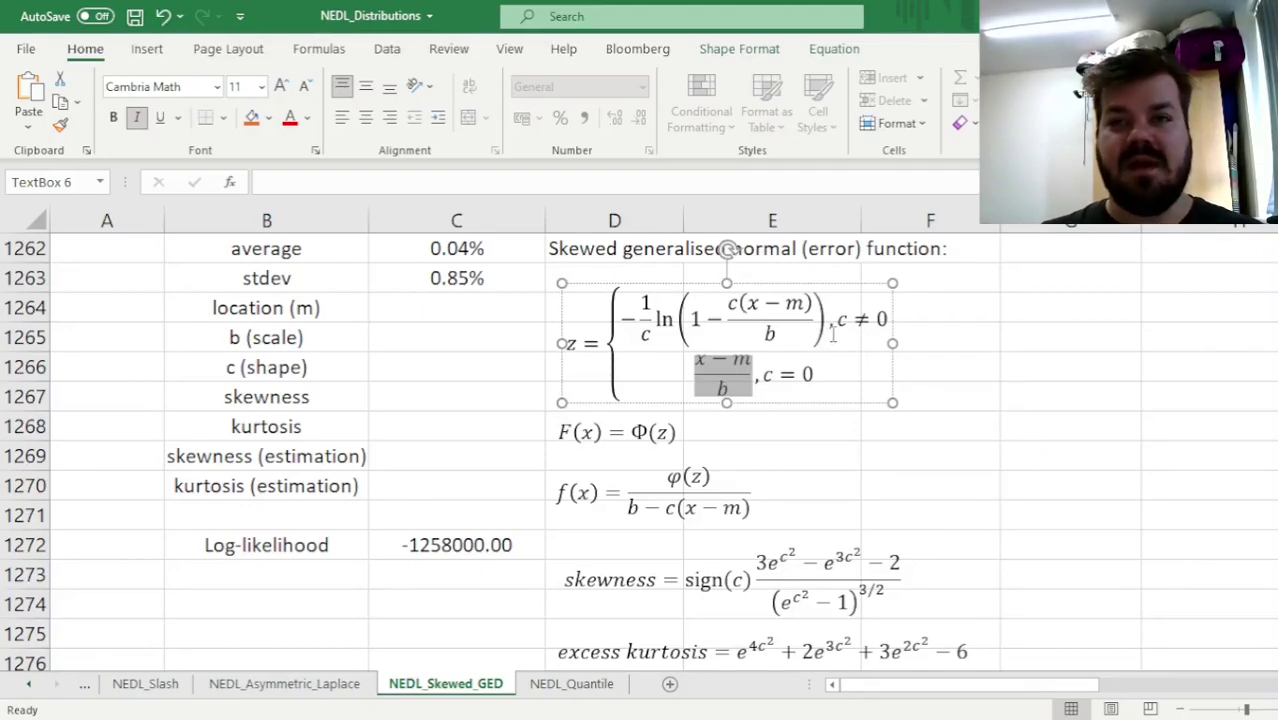
drag(878, 320, 899, 381)
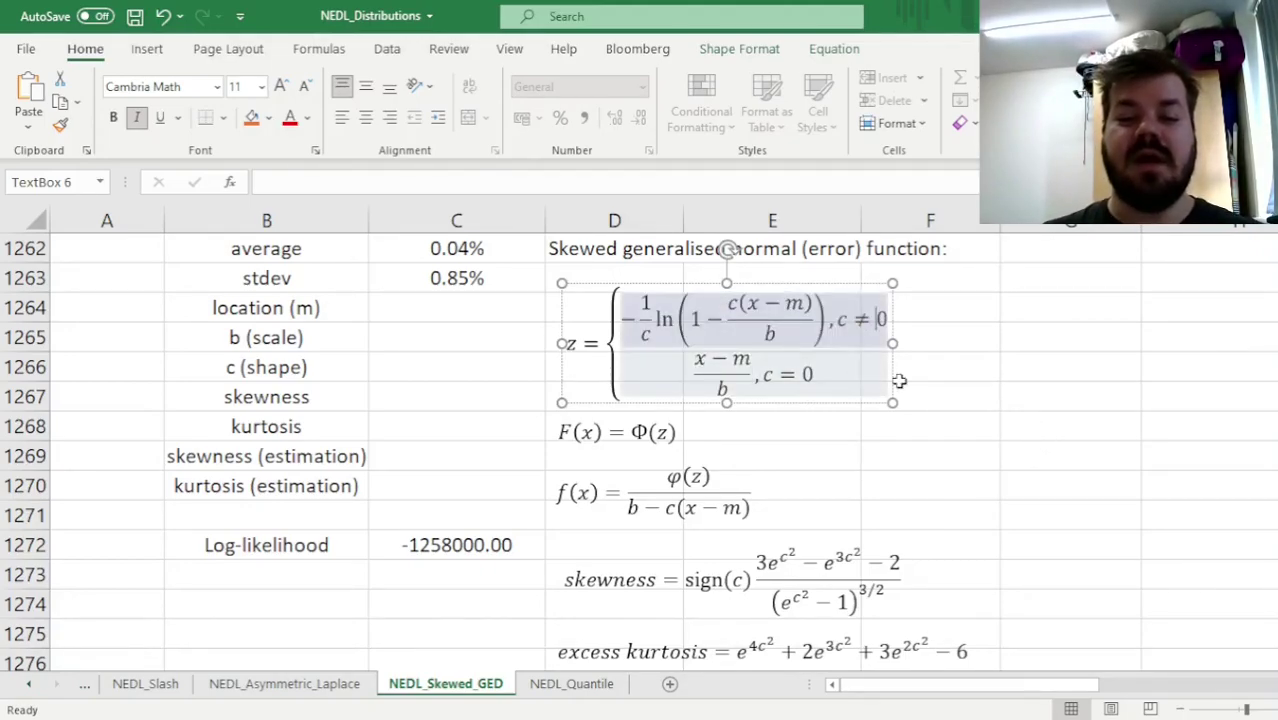
click(630, 319)
double_click(664, 320)
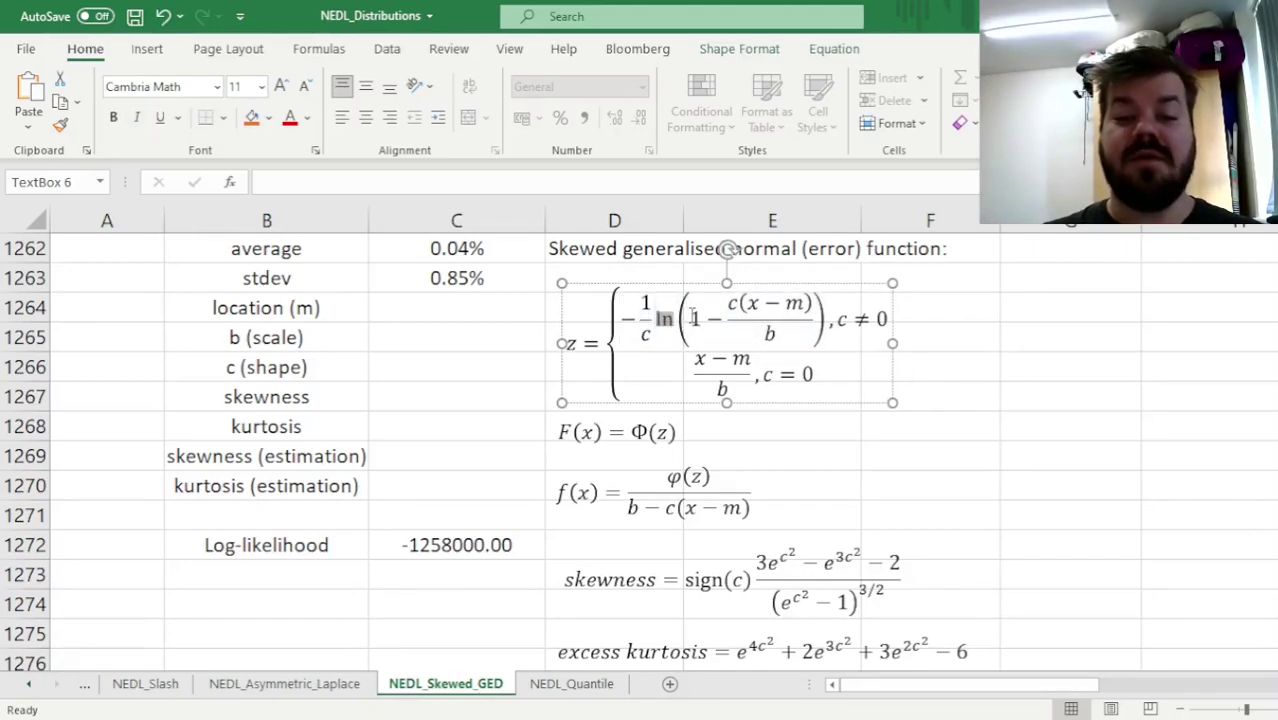
drag(688, 318, 797, 315)
click(797, 315)
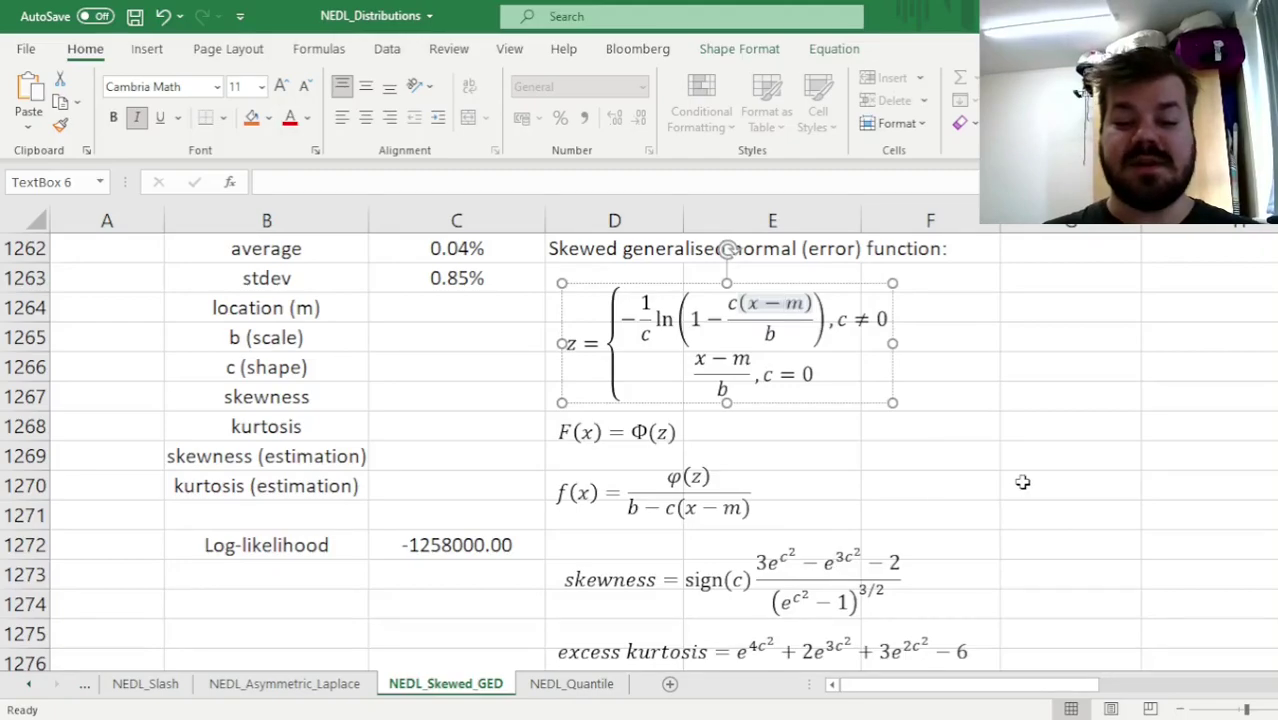
Examine the skewness formula with its sign(c) term and the excess kurtosis formula.
scroll(1020, 482, down, 1)
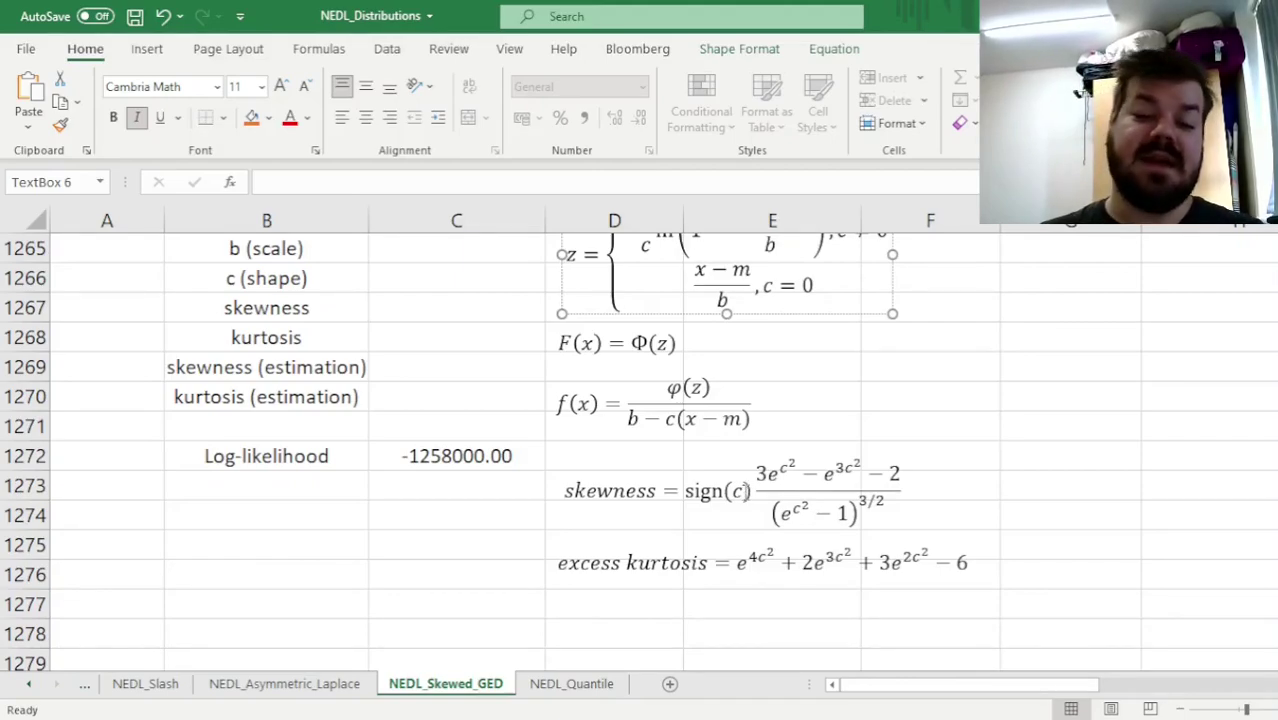
double_click(704, 492)
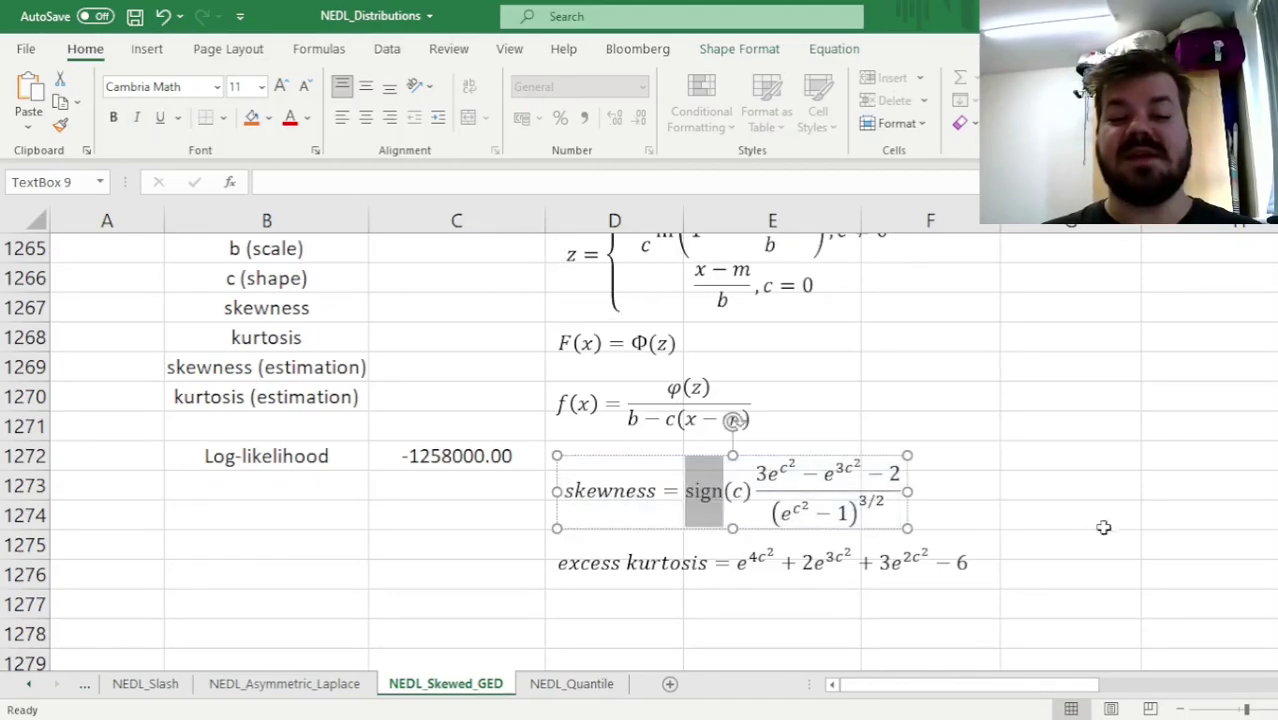
drag(760, 466, 1026, 522)
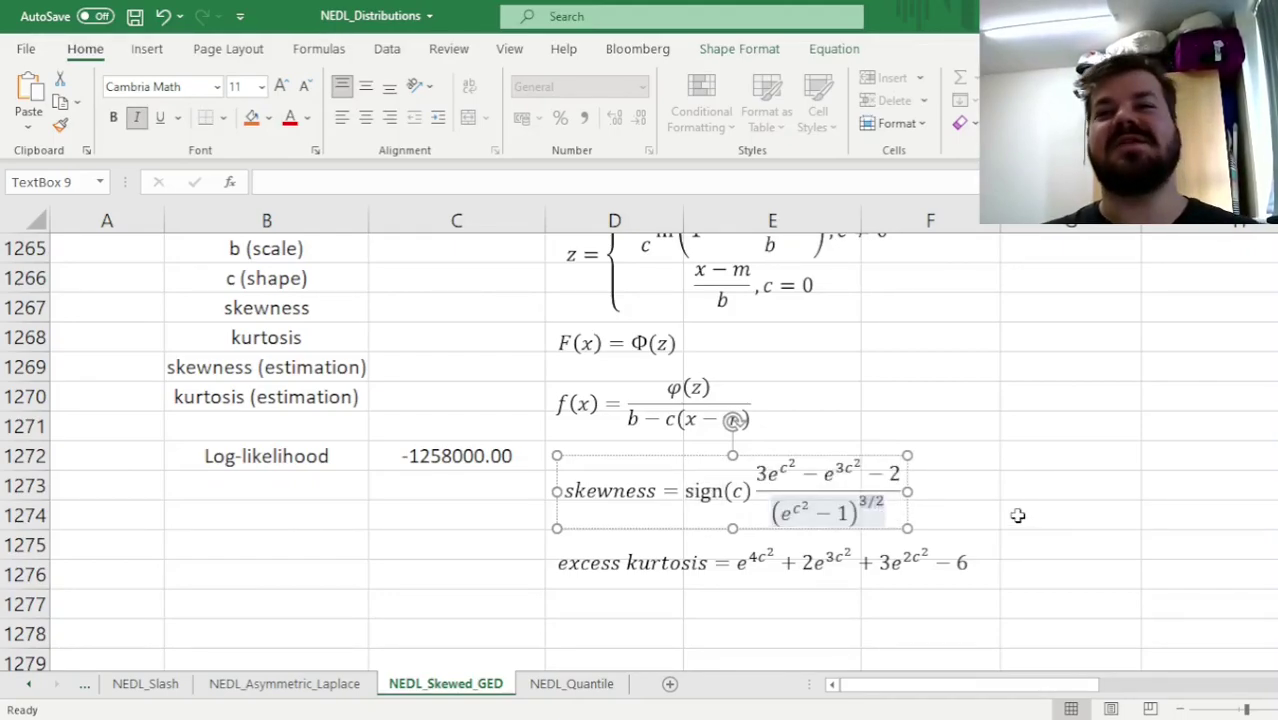
click(754, 570)
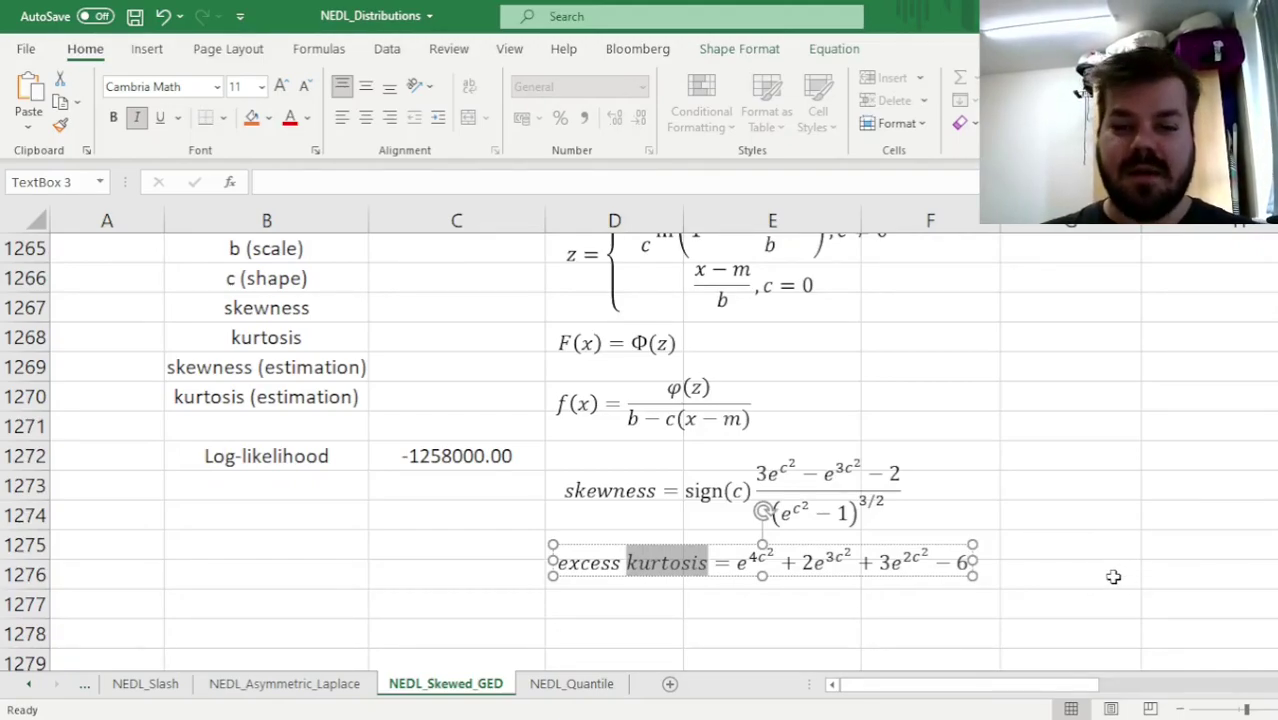
Review the location, scale and shape parameter labels and the Return column they are estimated from.
scroll(1087, 571, up, 2)
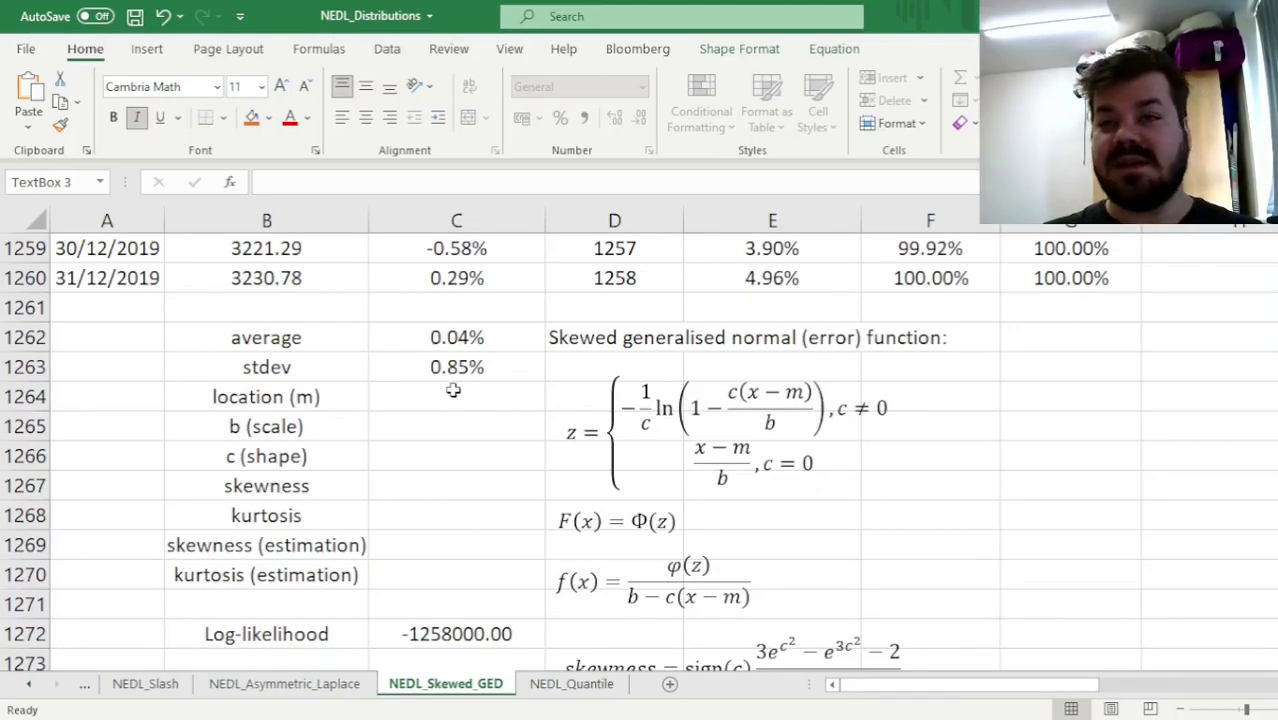
click(336, 396)
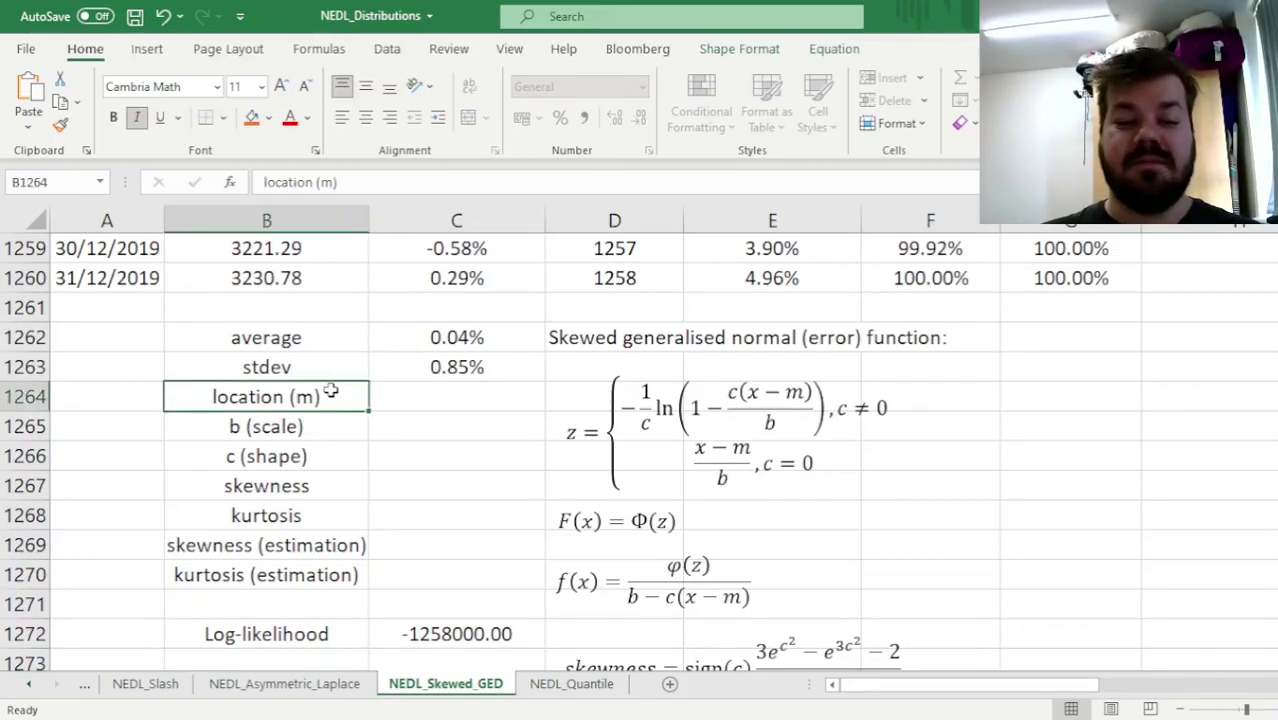
click(322, 425)
click(312, 459)
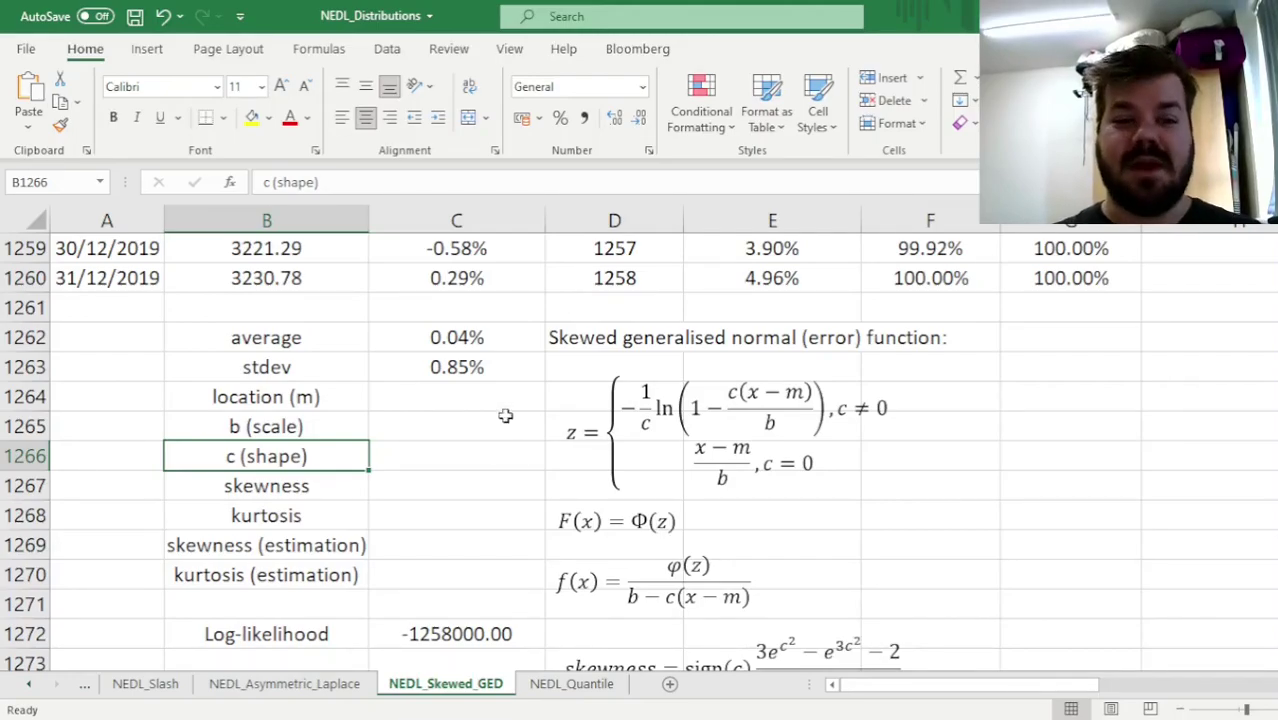
click(337, 257)
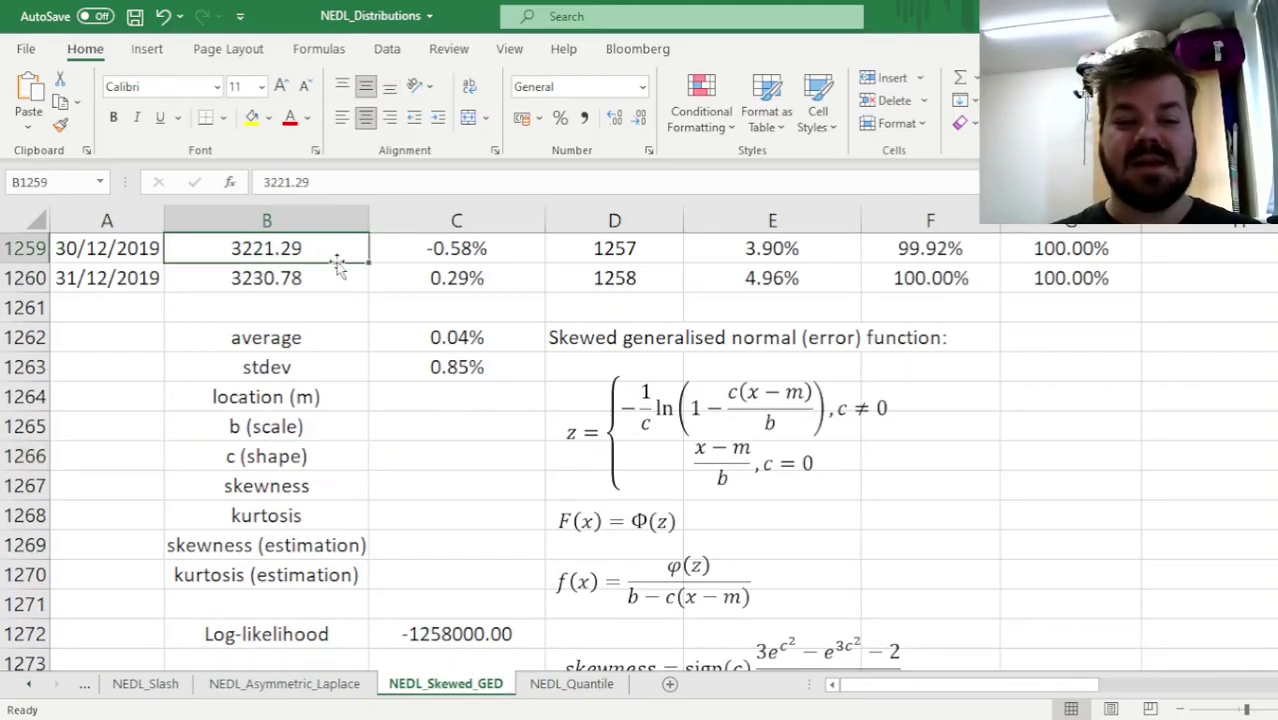
key(ctrl+Up)
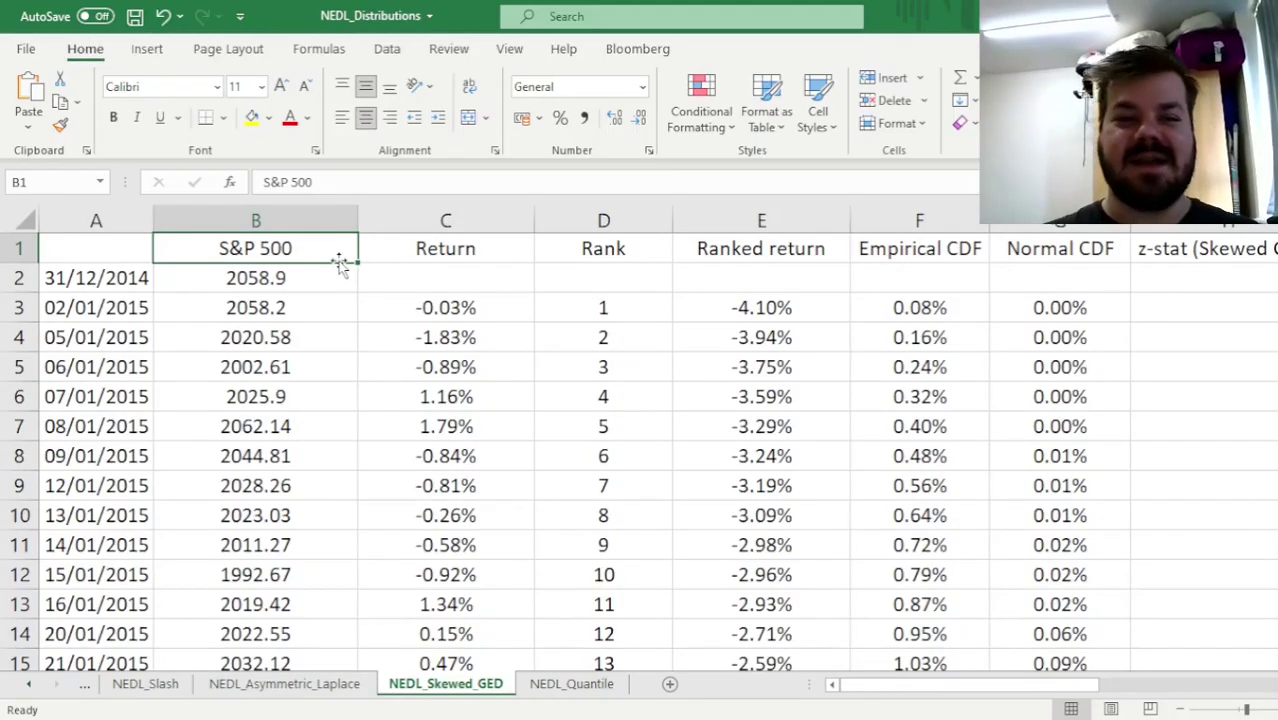
key(Right)
key(ctrl+Down)
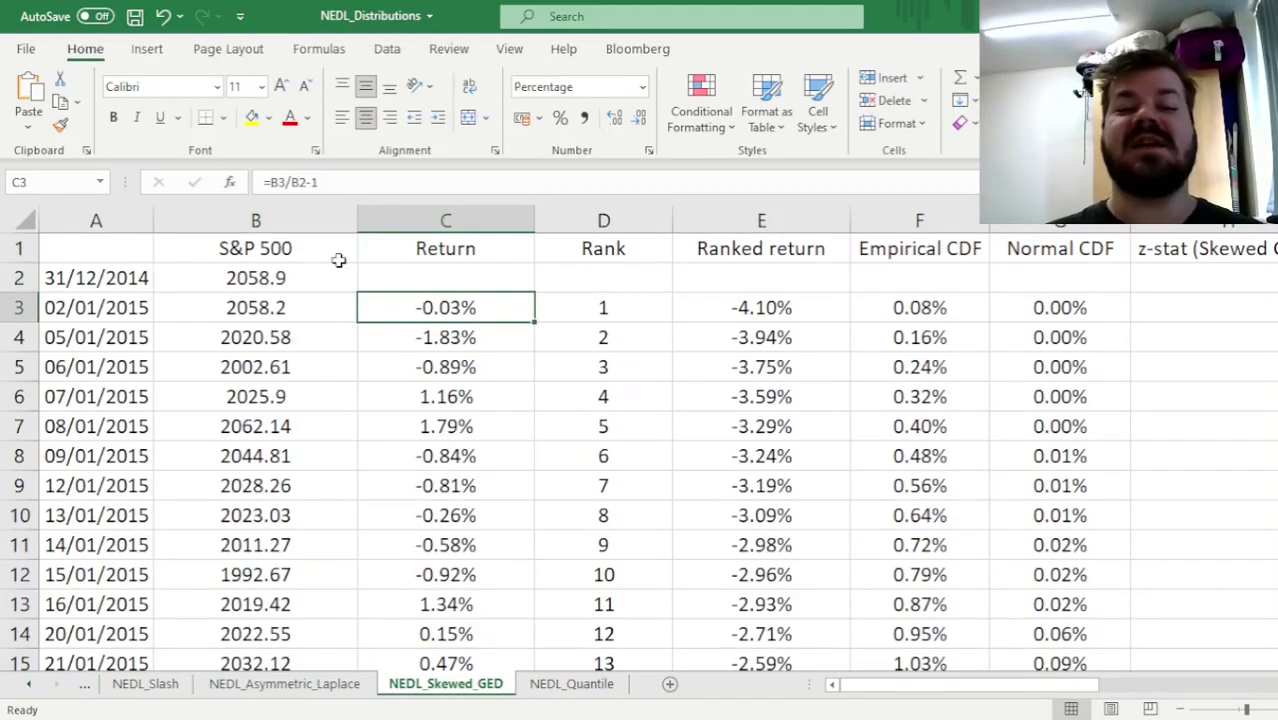
key(ctrl+Down)
scroll(500, 395, down, 5)
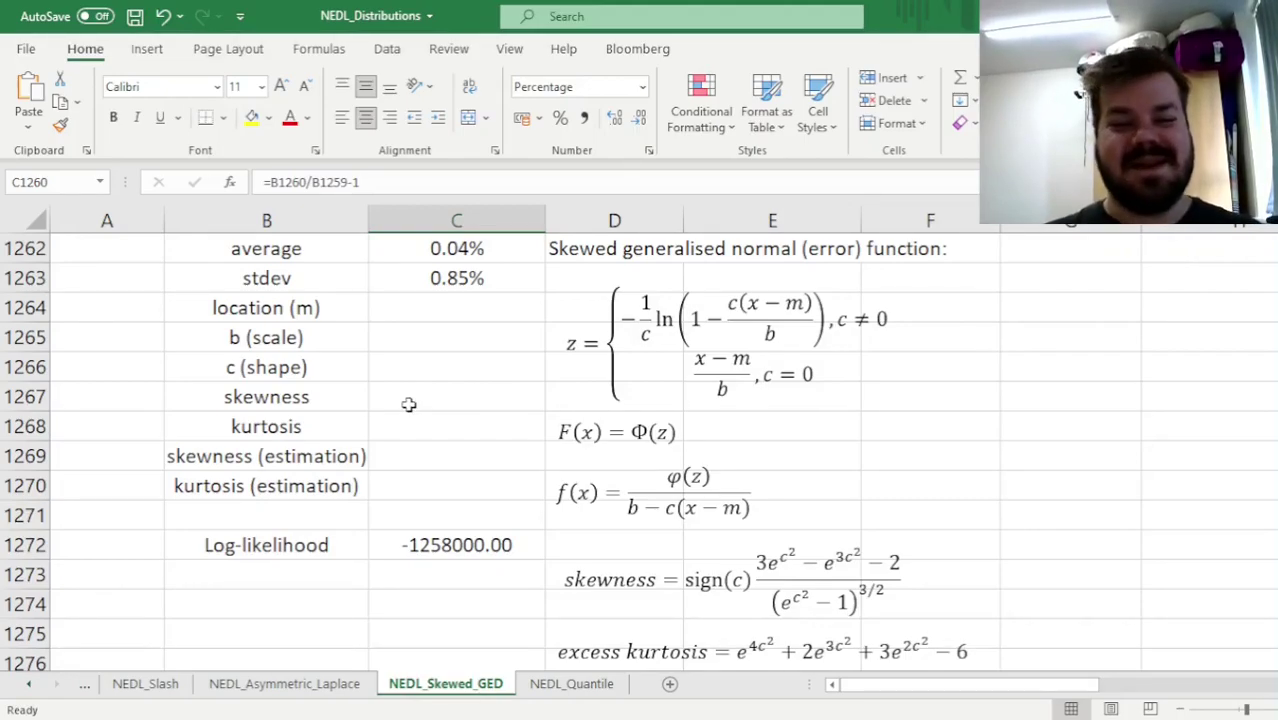
Copy the average and stdev values into the location (m) and b (scale) cells C1264:C1265.
drag(438, 274, 442, 255)
key(ctrl+c)
click(451, 306)
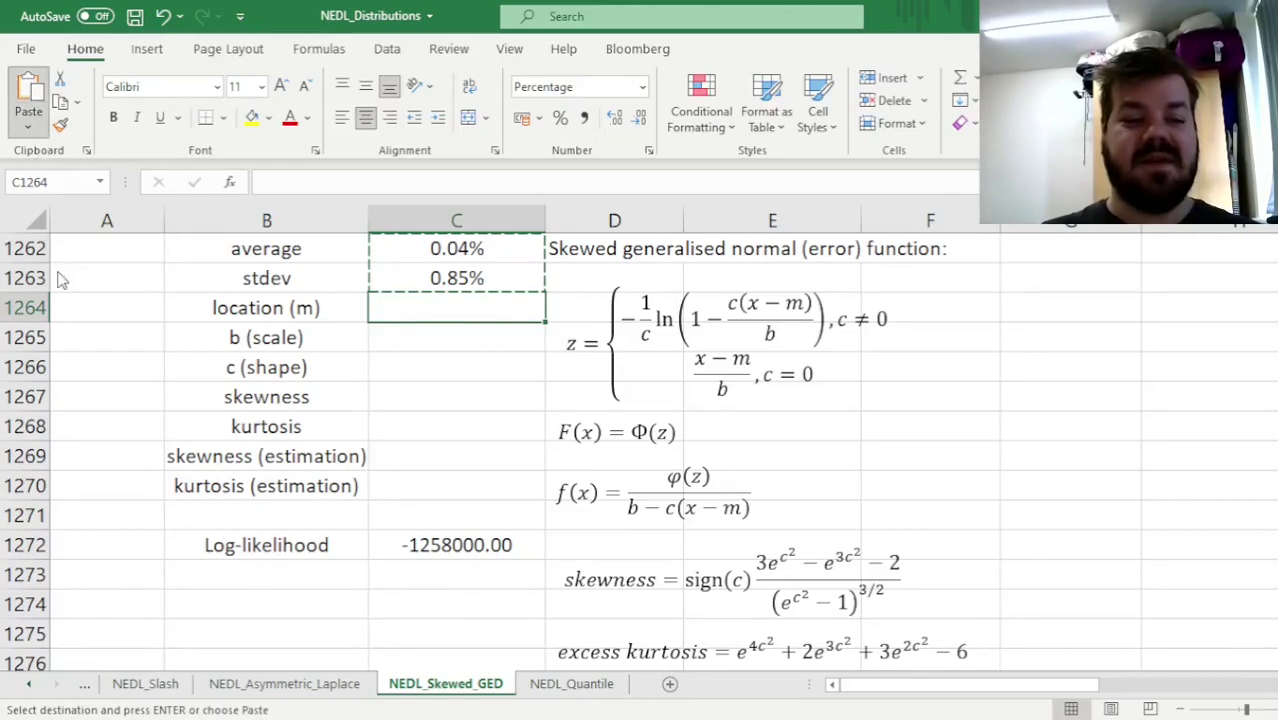
key(ctrl+v)
Set the c (shape) parameter in C1266 to 0.
click(456, 368)
key(Escape)
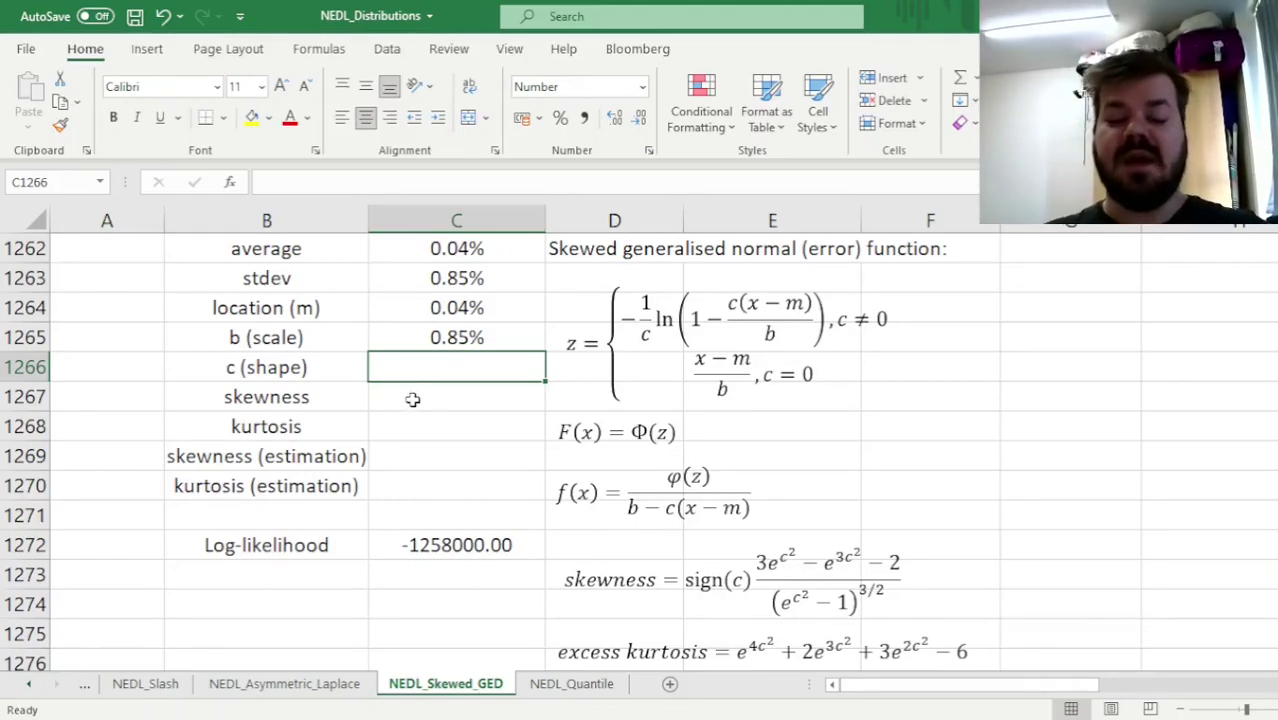
text(0)
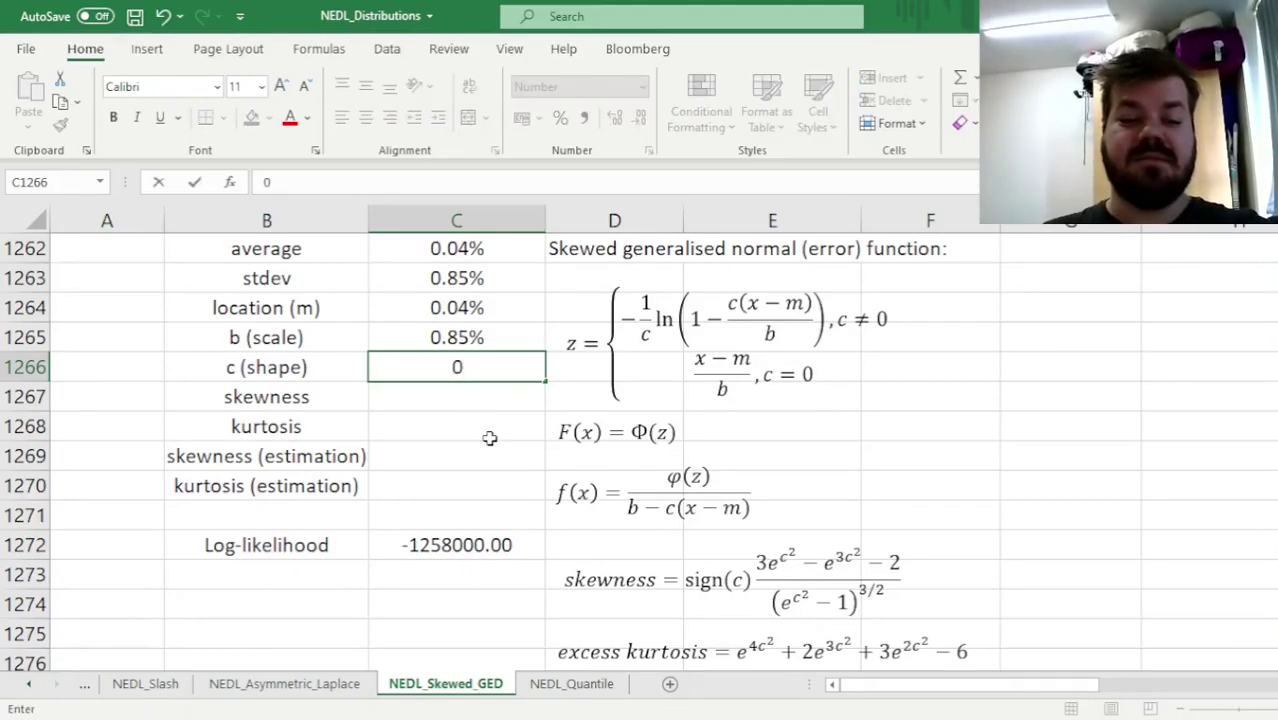
key(Return)
Calculate the skewness of the returns in C1267 with =SKEW(C3:C1260).
text(=)
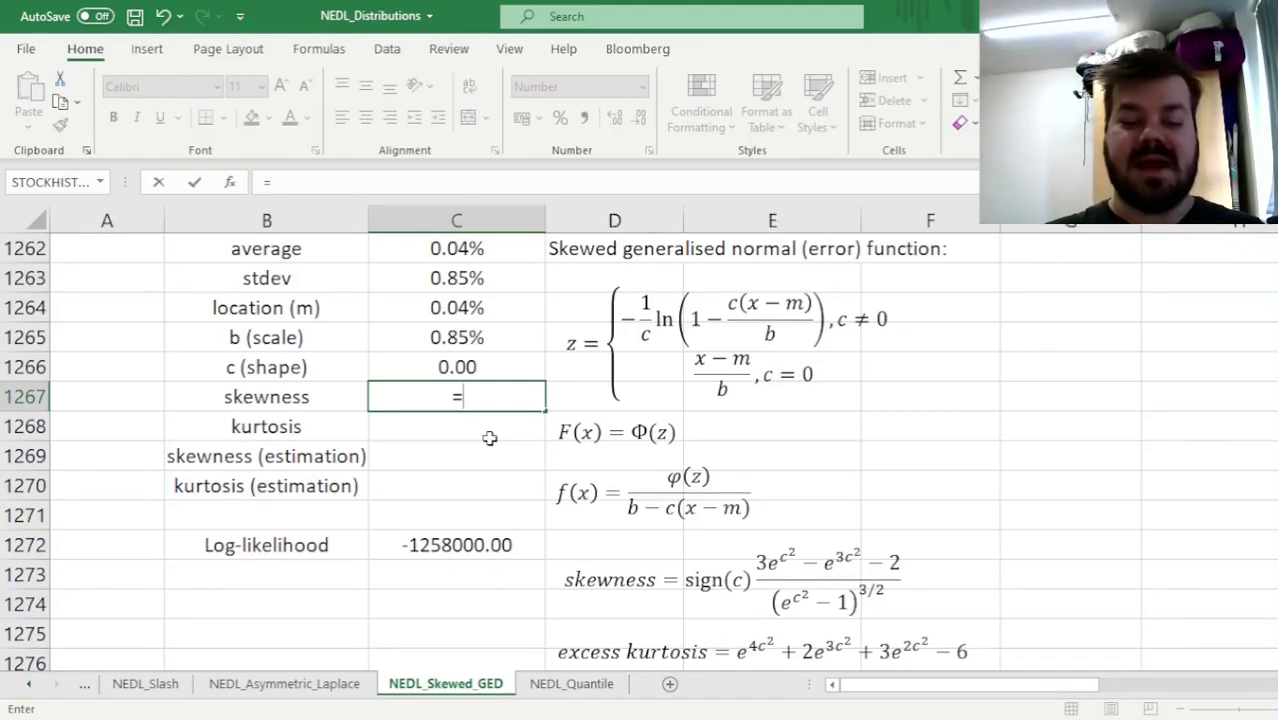
text(SKEW()
key(Up)
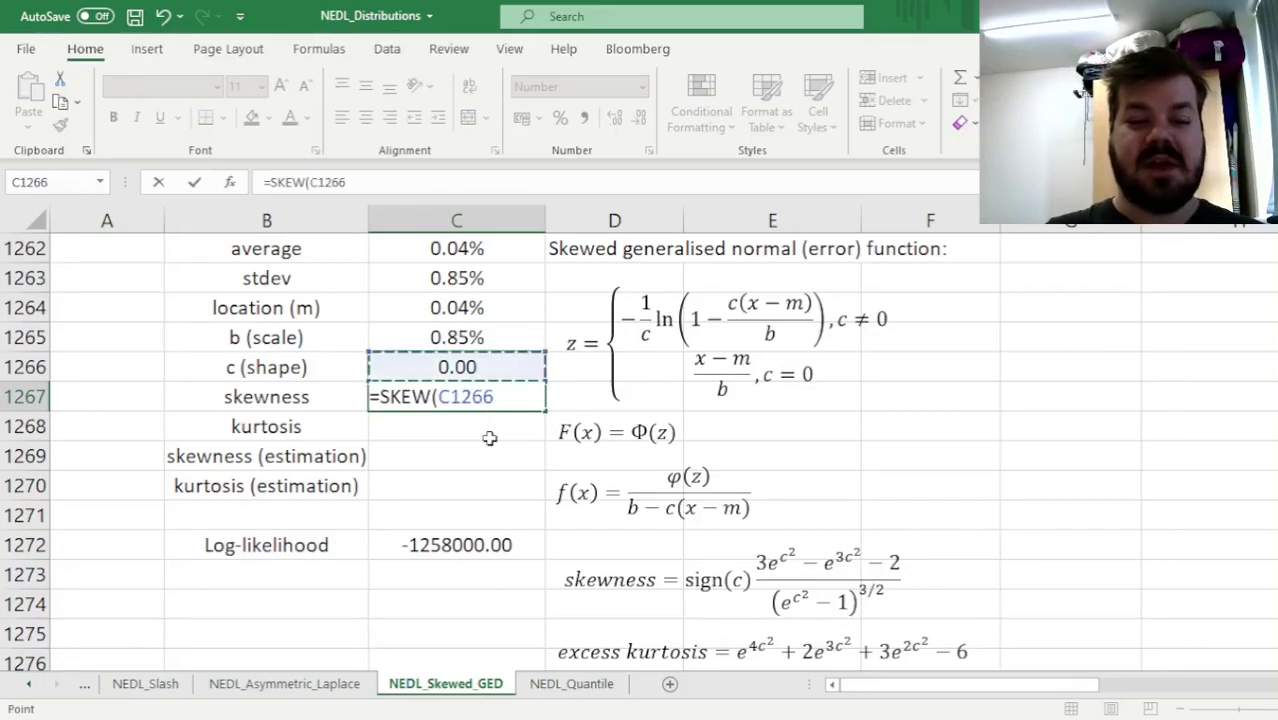
key(ctrl+Up)
key(ctrl+Up)
key(ctrl+Up)
key(ctrl+shift+Down)
key(Return)
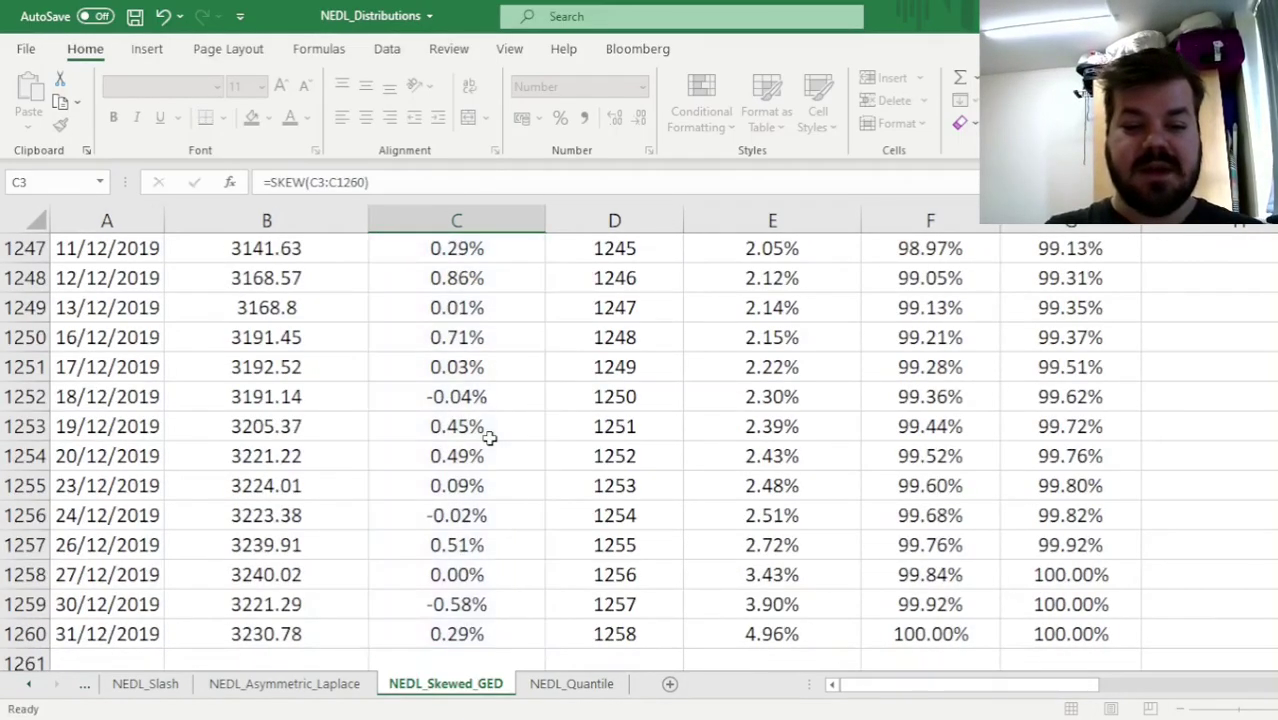
Calculate the kurtosis of the returns in C1268 with =KURT(C3:C1260).
text(=KURT()
key(Up)
key(ctrl+Up)
key(ctrl+Up)
key(ctrl+Up)
key(ctrl+shift+Down)
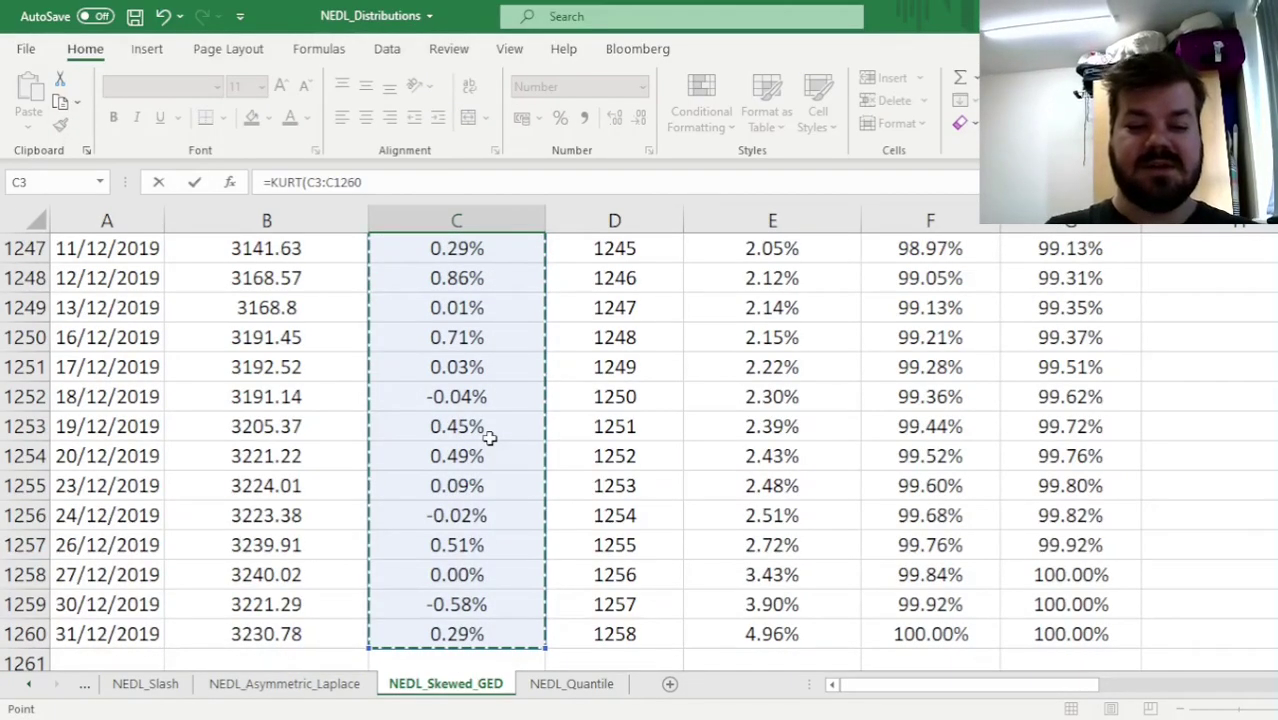
key(Return)
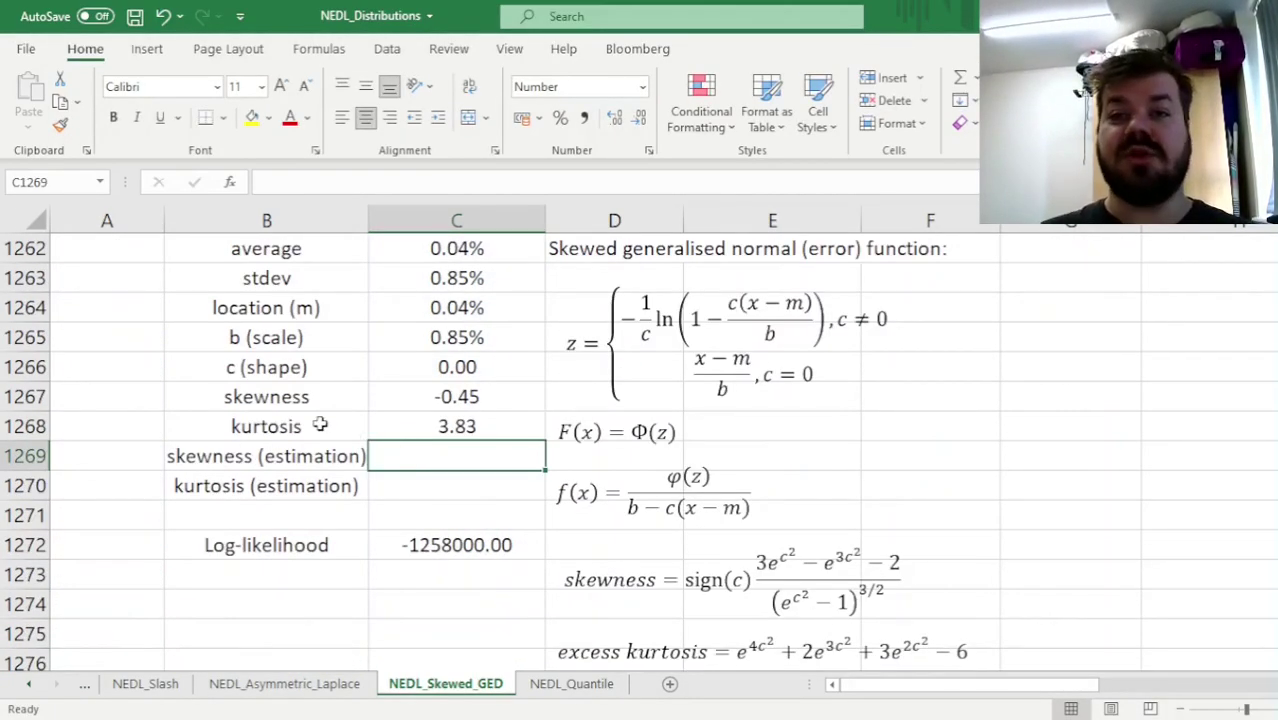
click(470, 390)
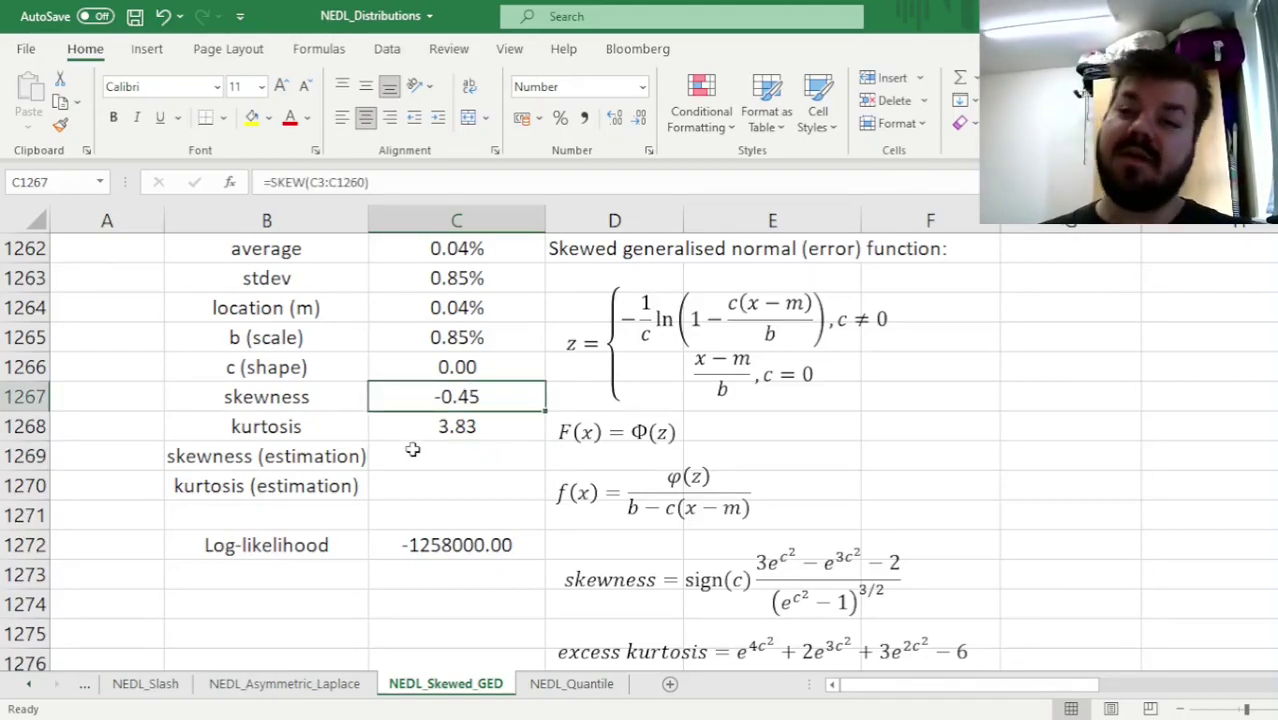
click(455, 370)
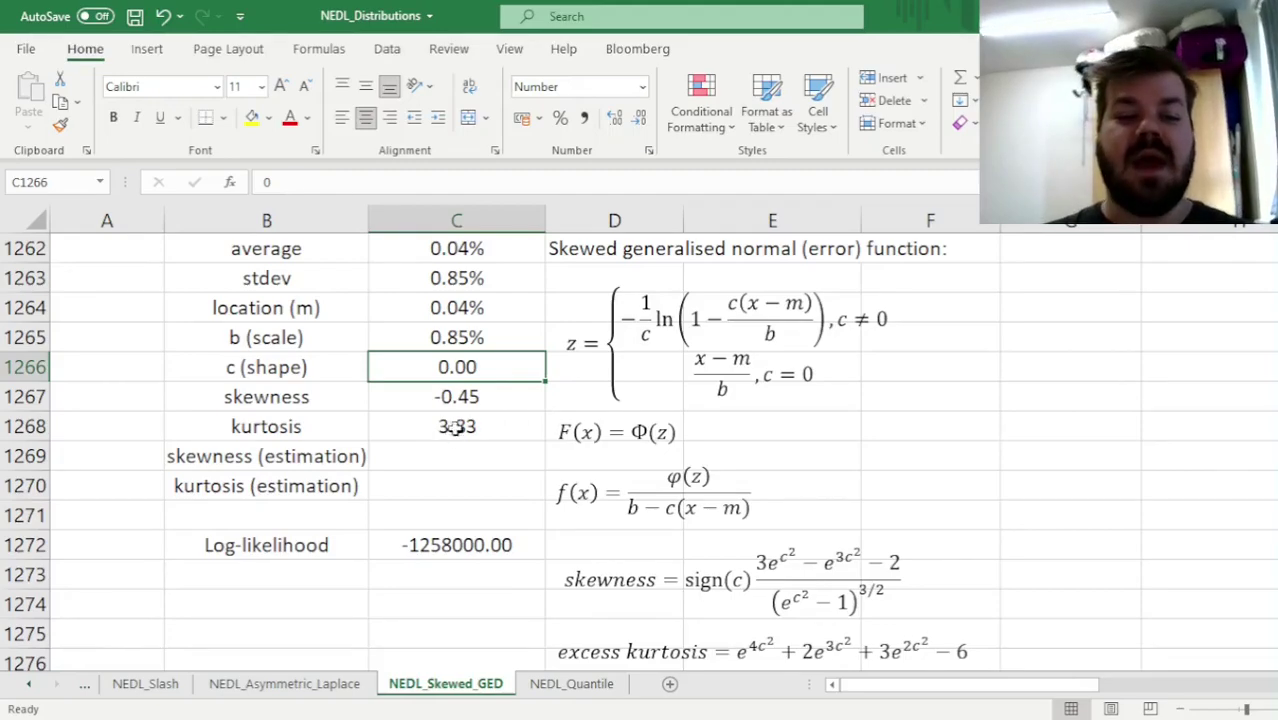
click(447, 430)
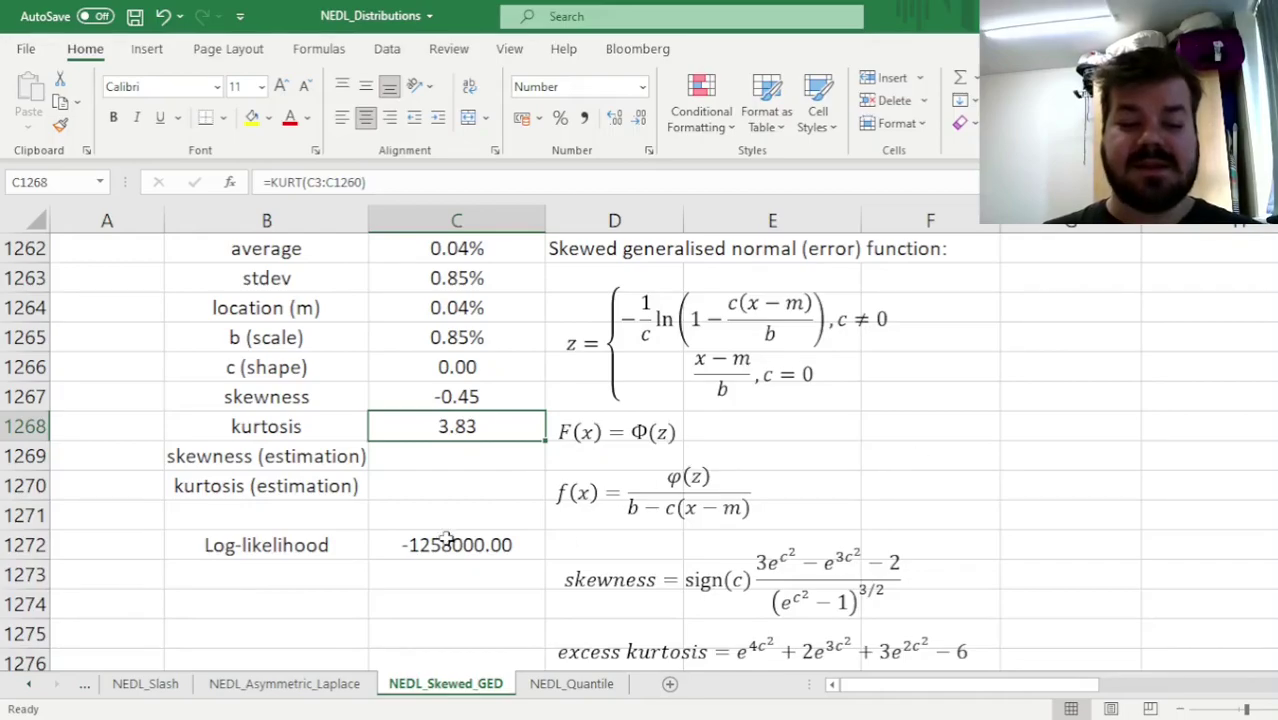
Start the z-stat (Skewed GED) formula in H3 with an IF test for a zero shape parameter, =IF(C$1266=0,.
click(1190, 309)
key(ctrl+Up)
drag(1192, 309, 784, 294)
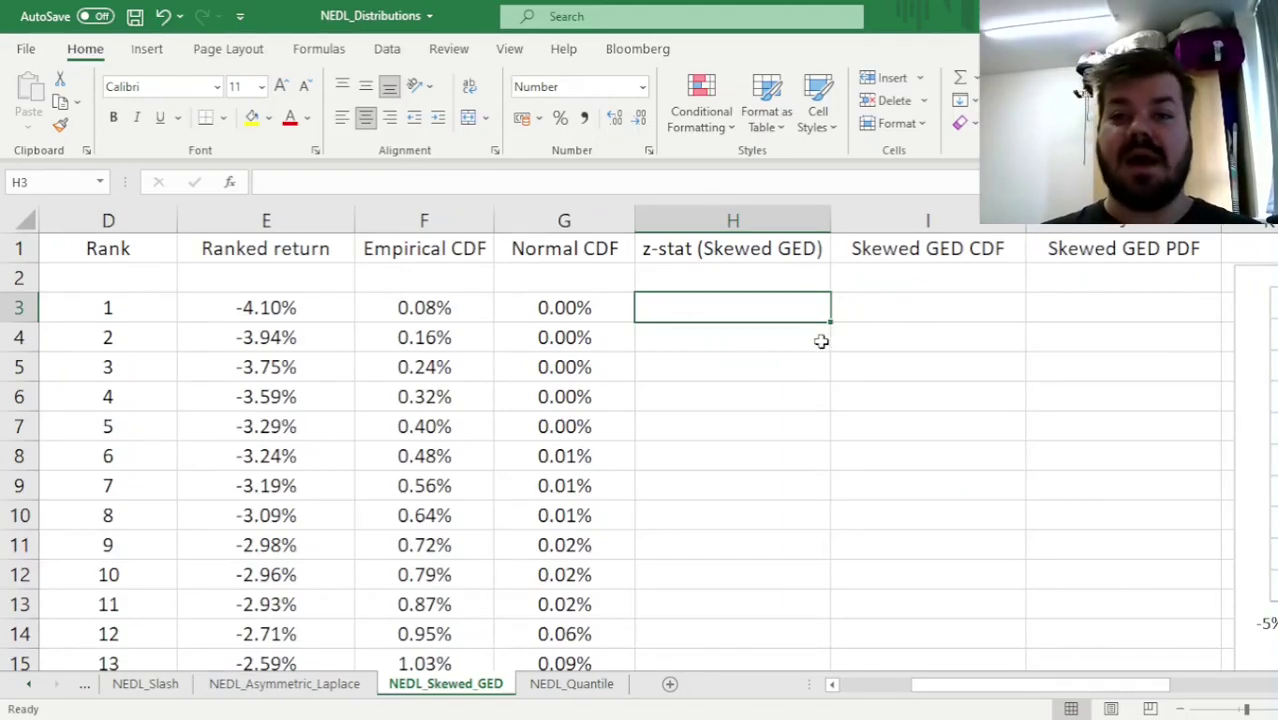
text(=IF()
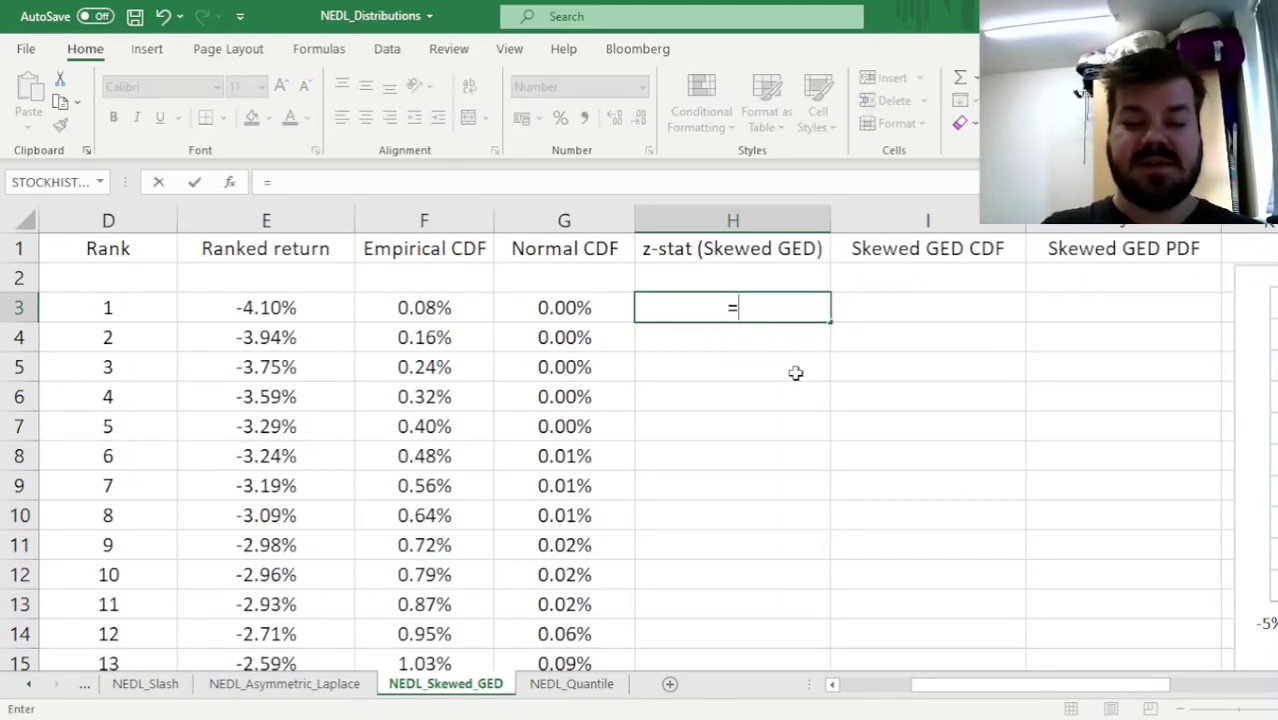
click(308, 365)
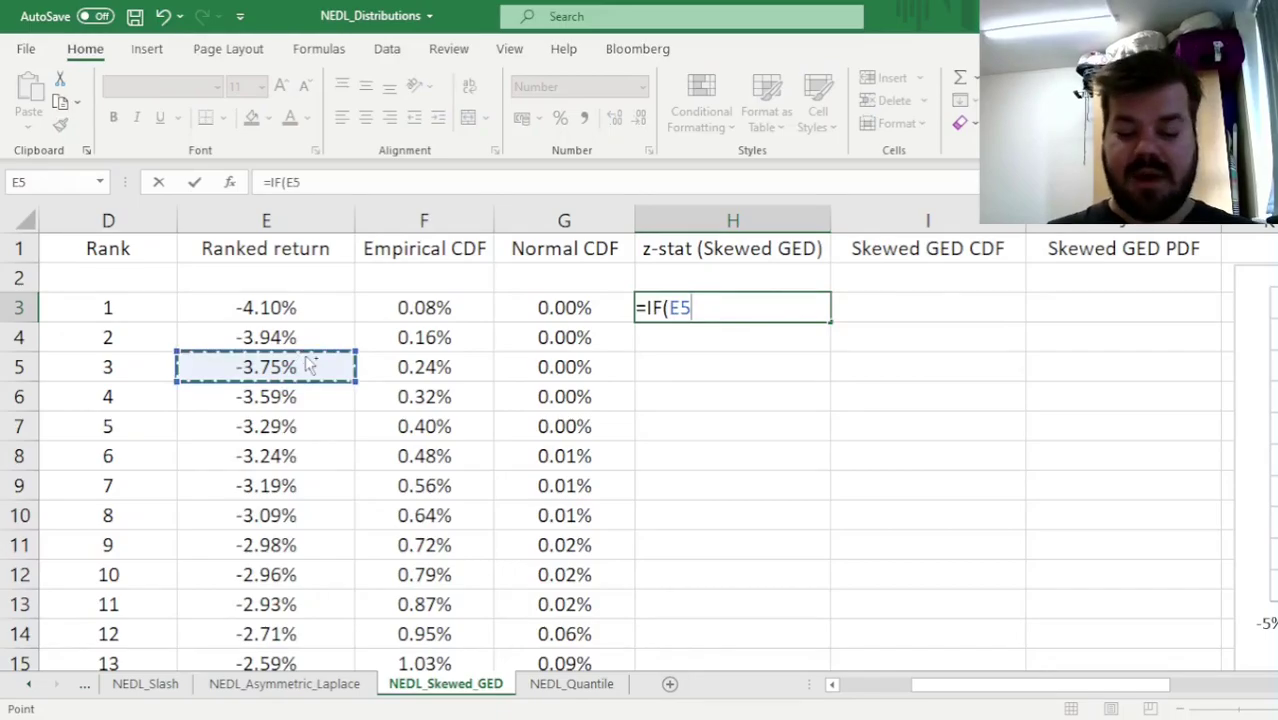
key(ctrl+Down)
scroll(302, 357, down, 3)
drag(605, 535, 365, 571)
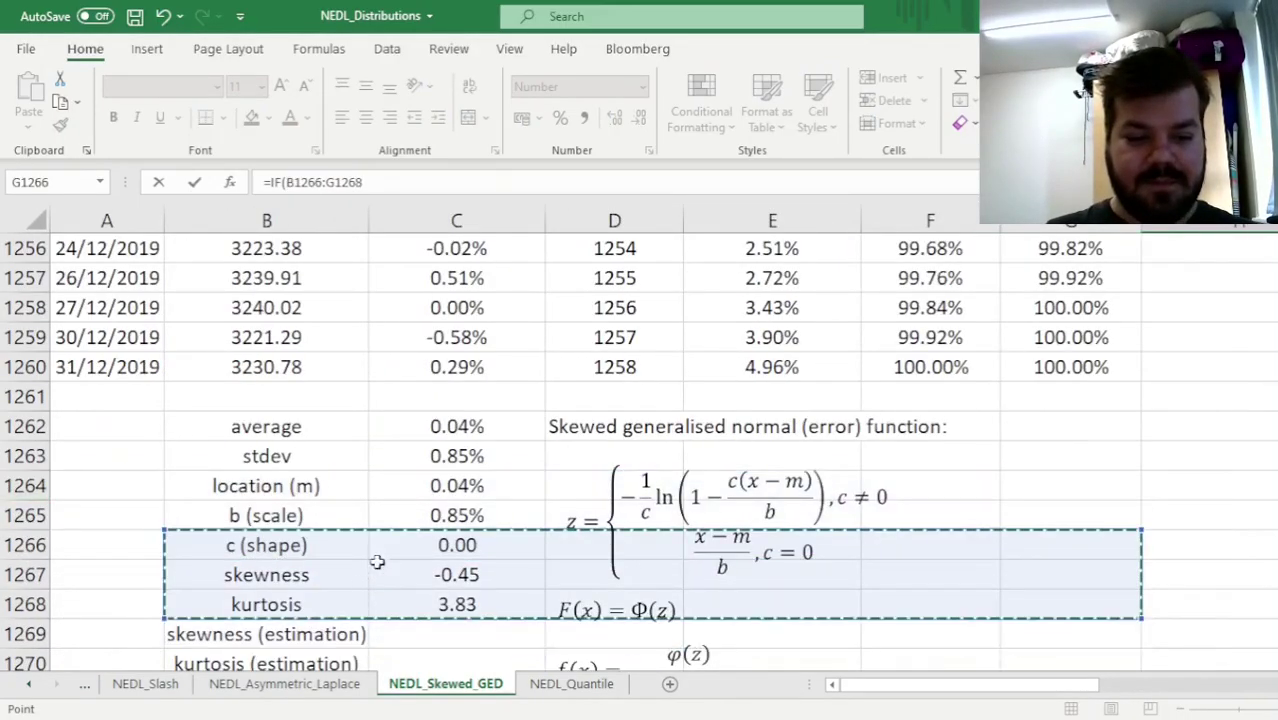
click(452, 545)
click(318, 180)
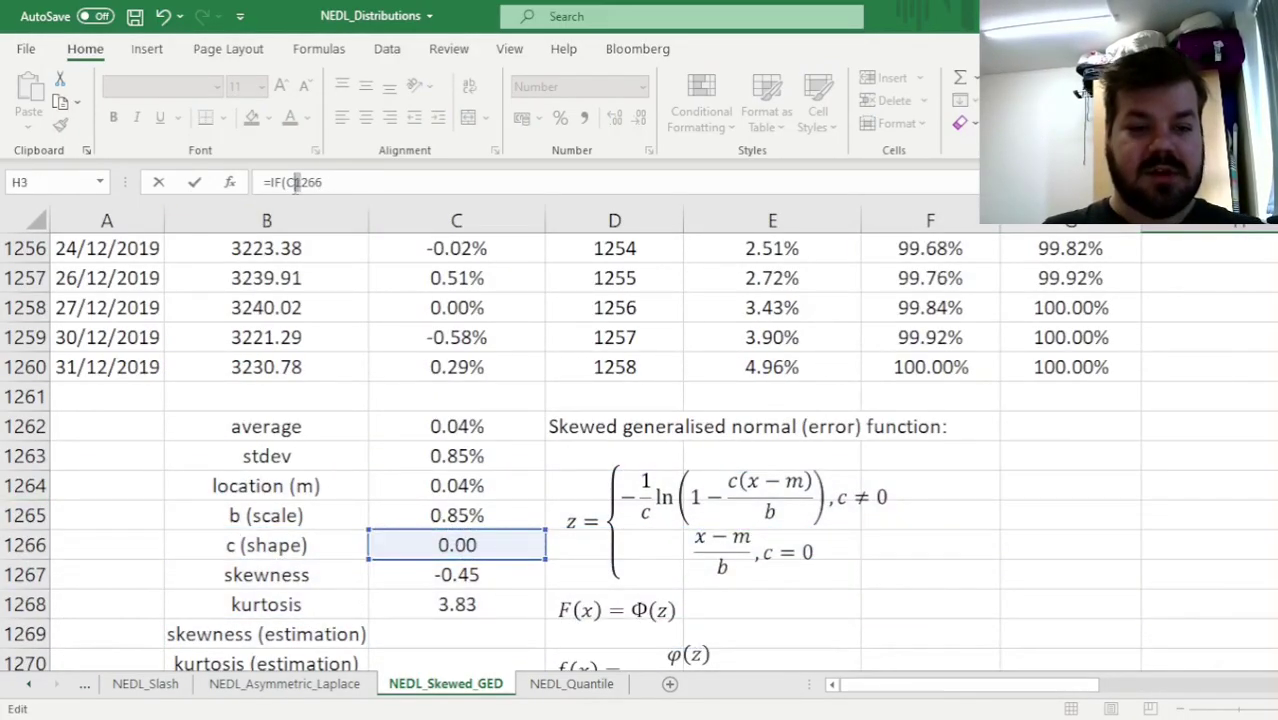
key(F4)
key(F4)
text(=0,)
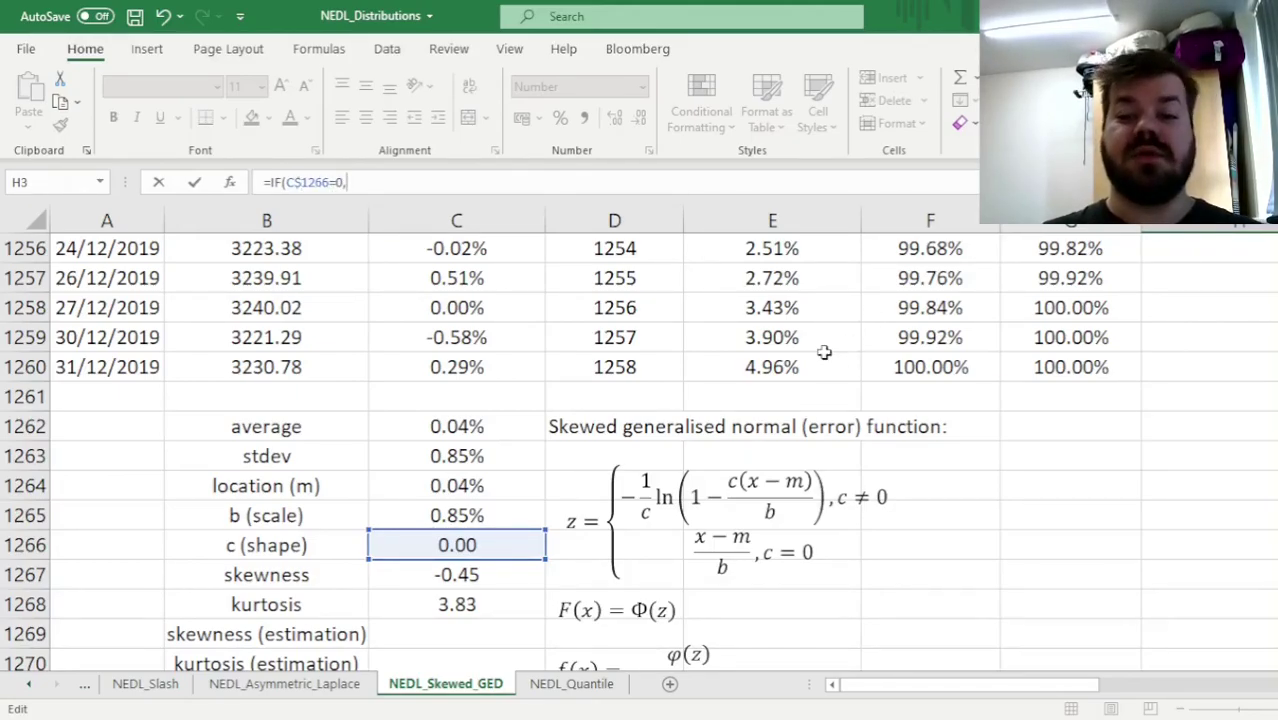
Begin the zero-shape case of the H3 formula with the ranked return minus the row-locked location, (E3-C$1264).
text(()
click(823, 347)
key(ctrl+Up)
scroll(821, 347, up, 1)
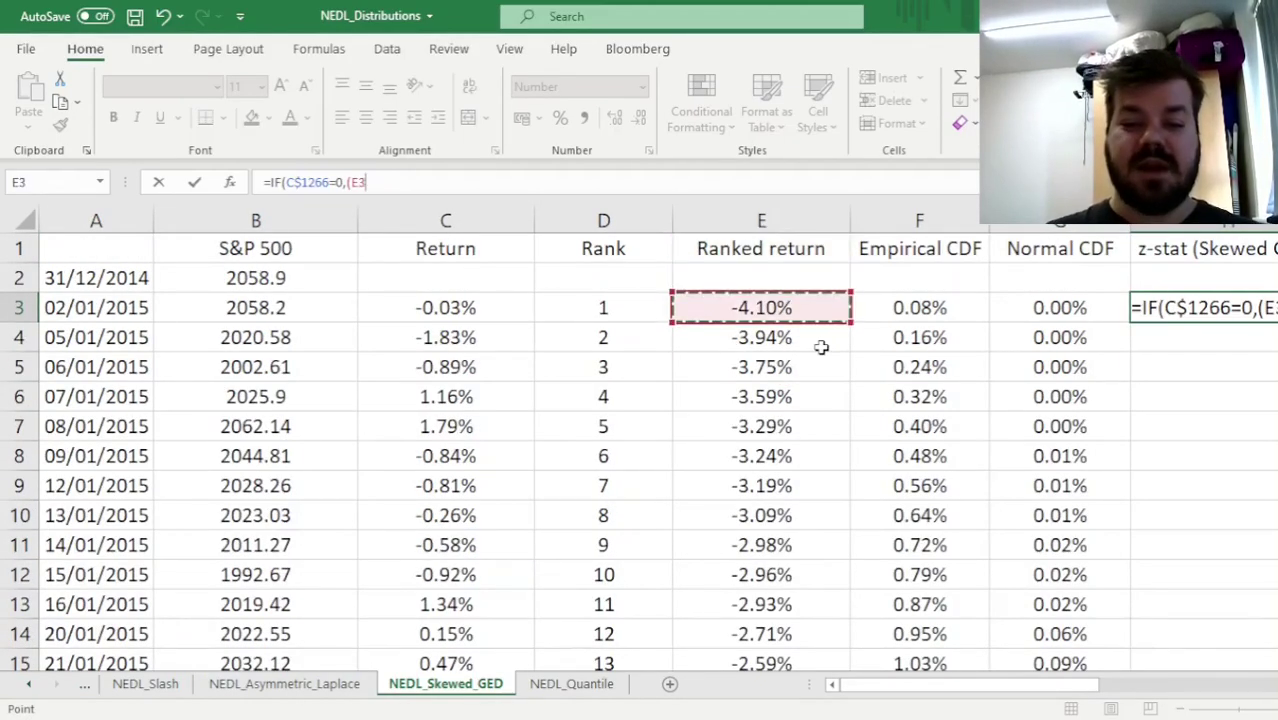
text(-)
click(495, 420)
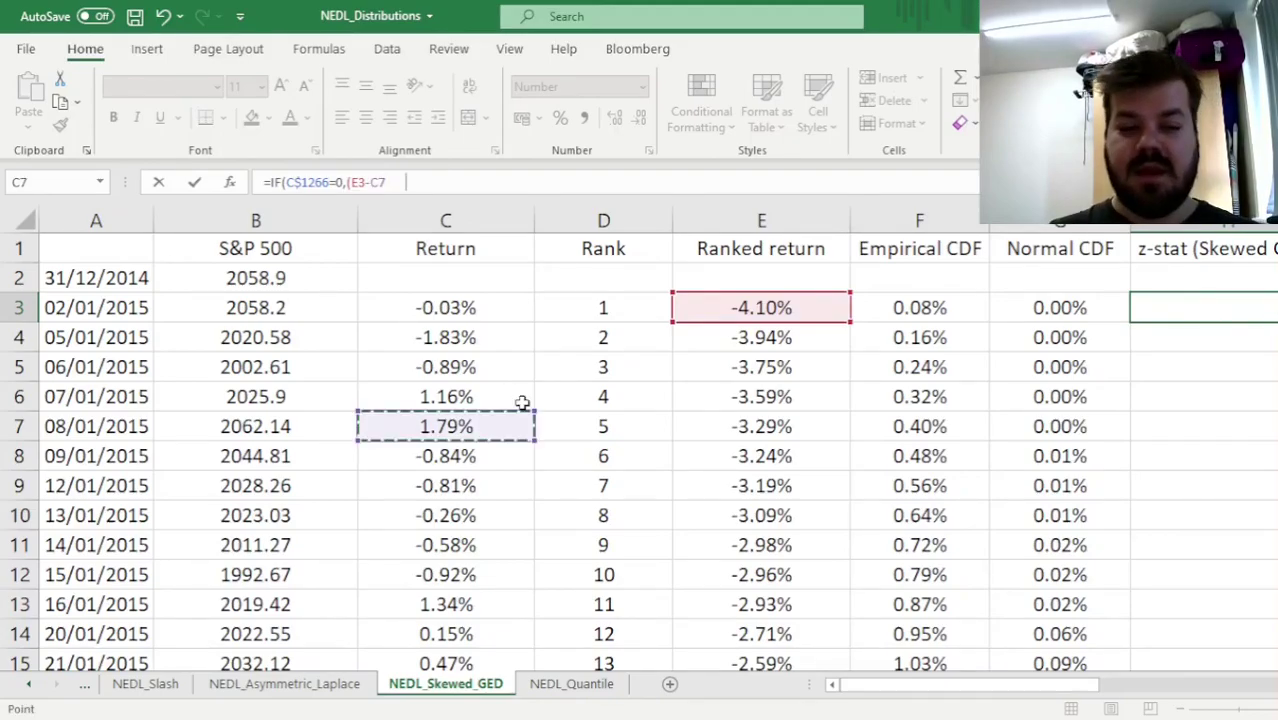
key(ctrl+Down)
scroll(607, 537, down, 5)
click(430, 297)
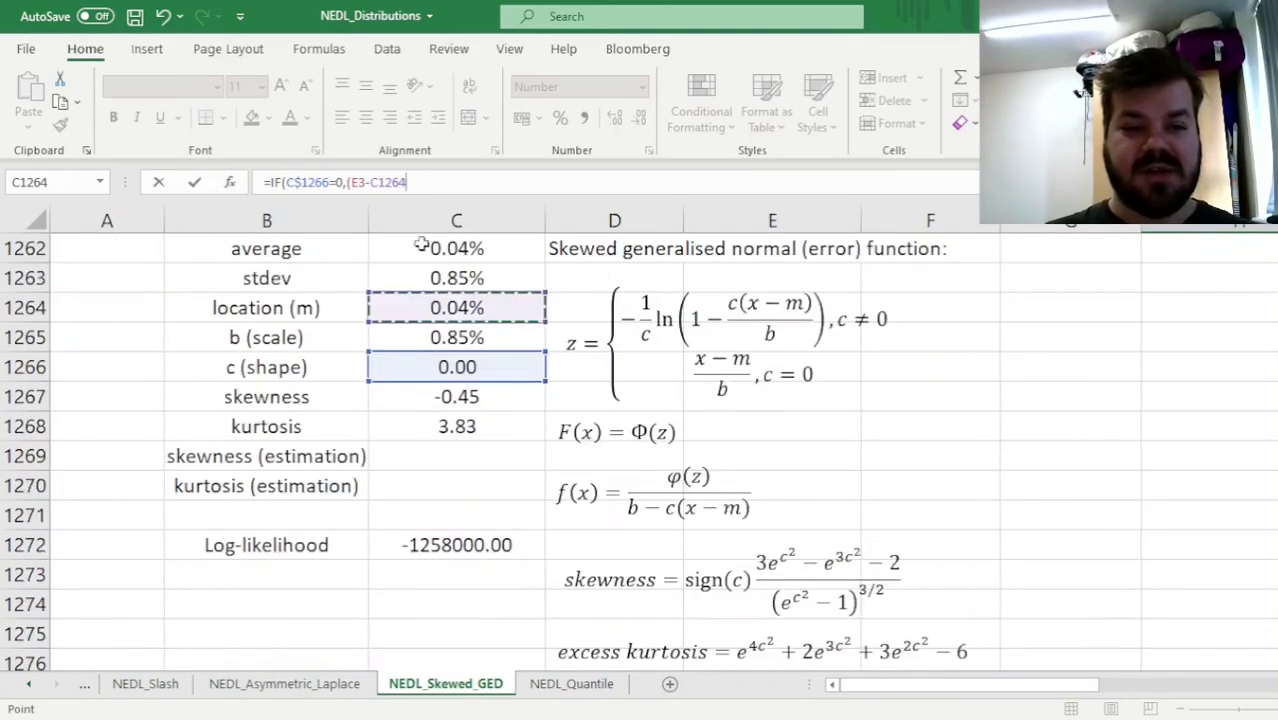
click(372, 182)
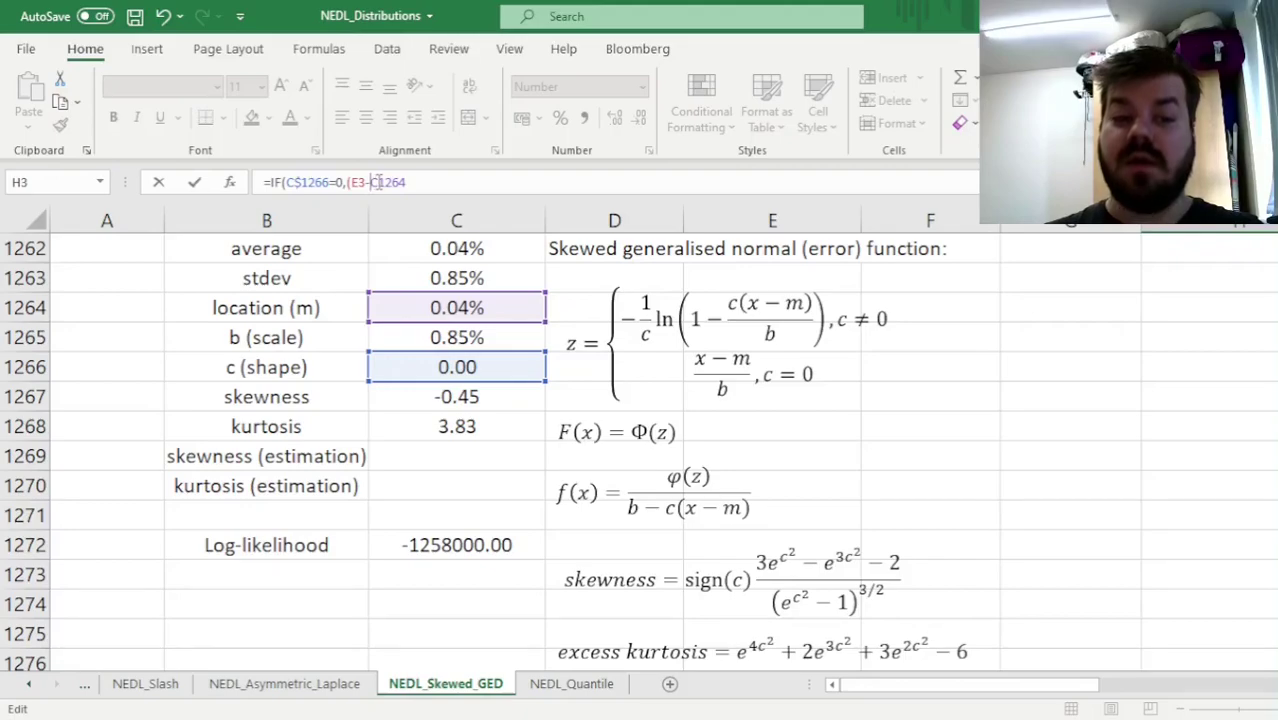
key(F4)
key(F4)
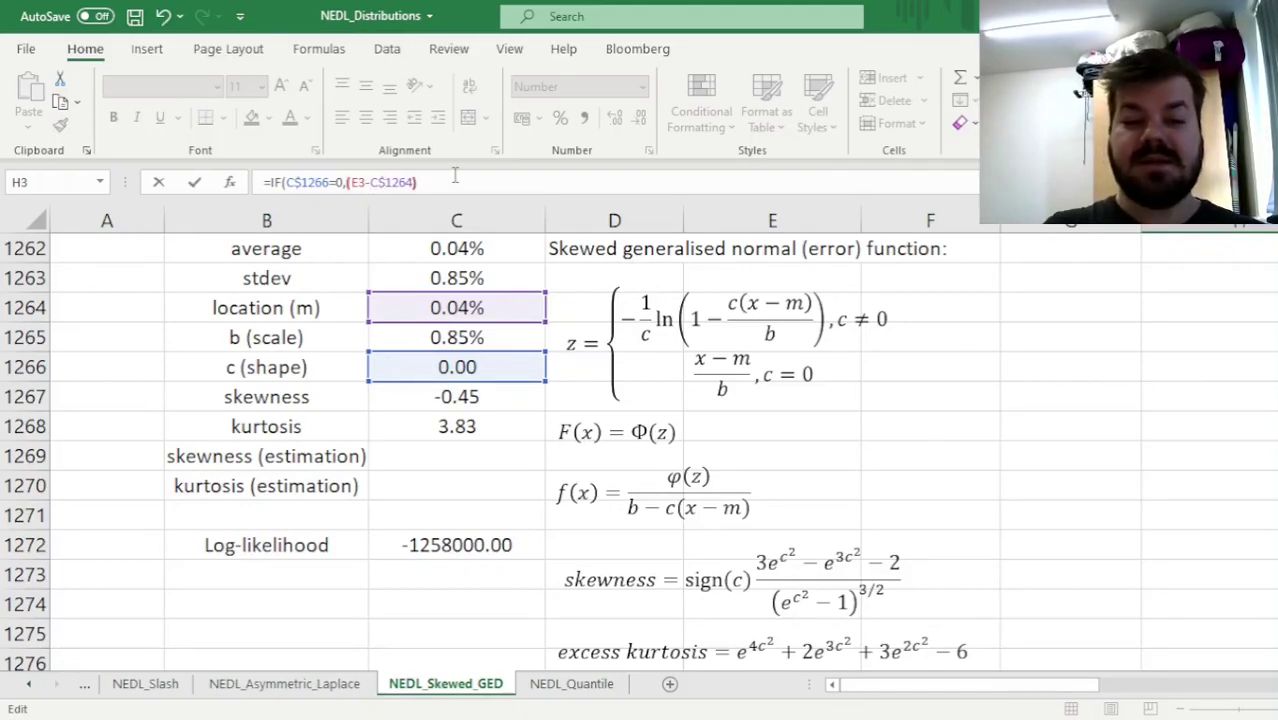
Divide the deviation in the H3 formula by the row-locked scale parameter C$1265.
text(/)
click(412, 332)
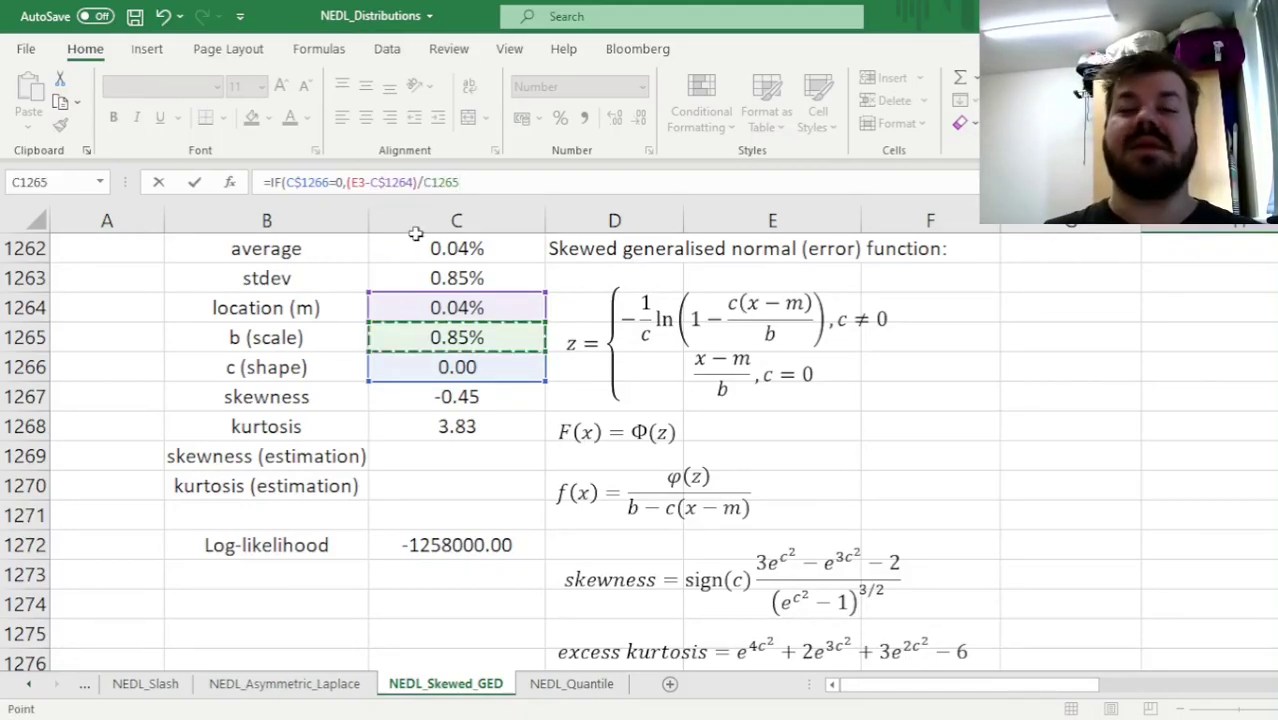
click(458, 182)
key(F4)
key(F4)
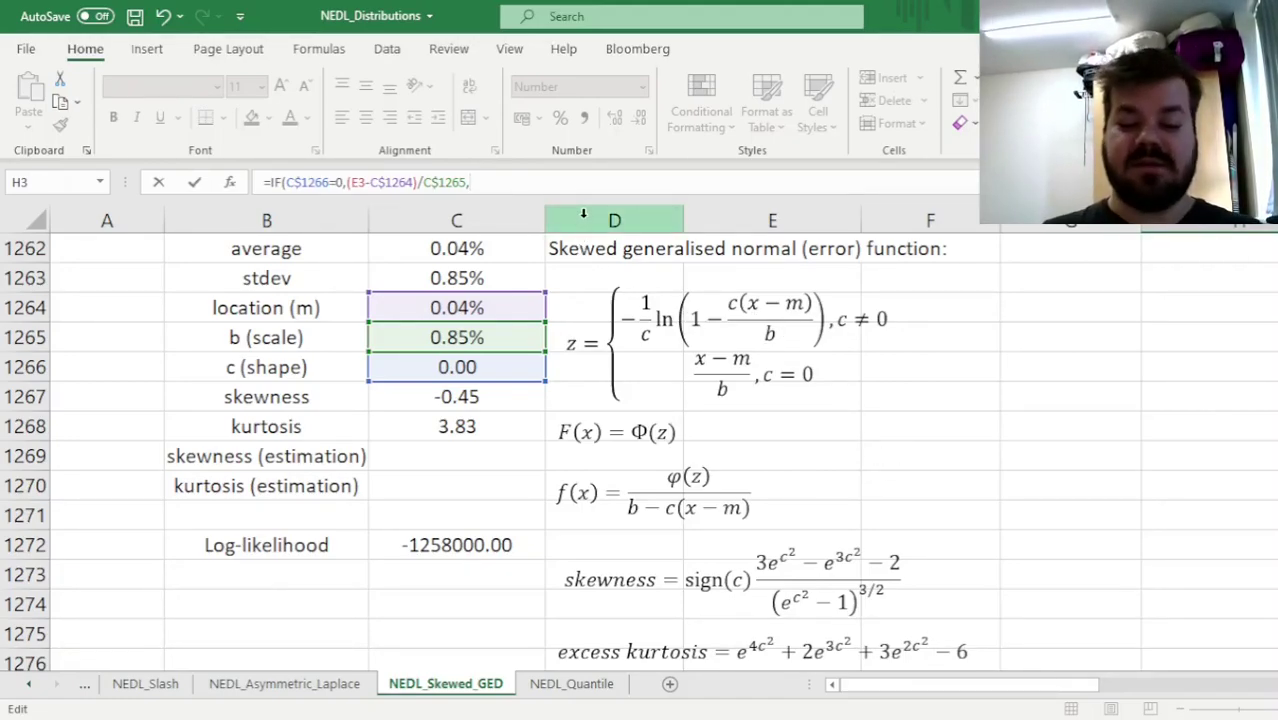
Begin the nonzero-shape case of the H3 formula with -1/C$1266*LN(1 - C$1266*, keeping the row references locked.
text(/)
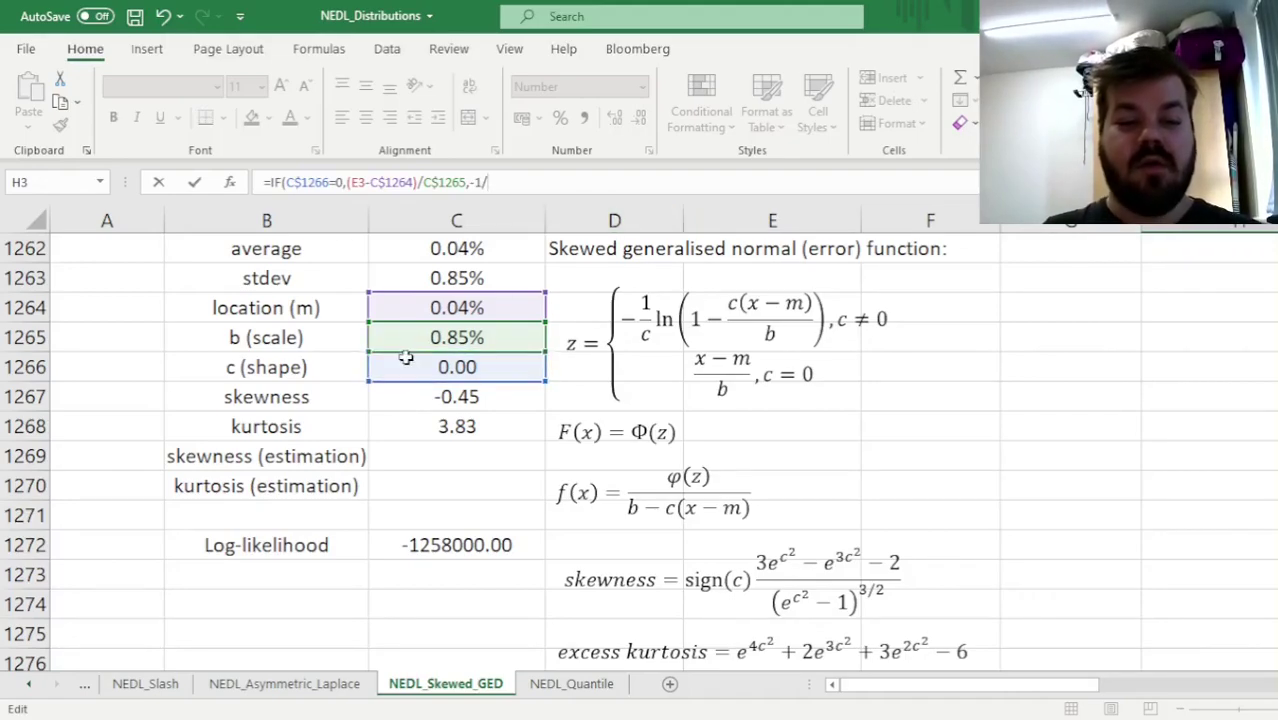
click(402, 357)
key(F4)
key(F4)
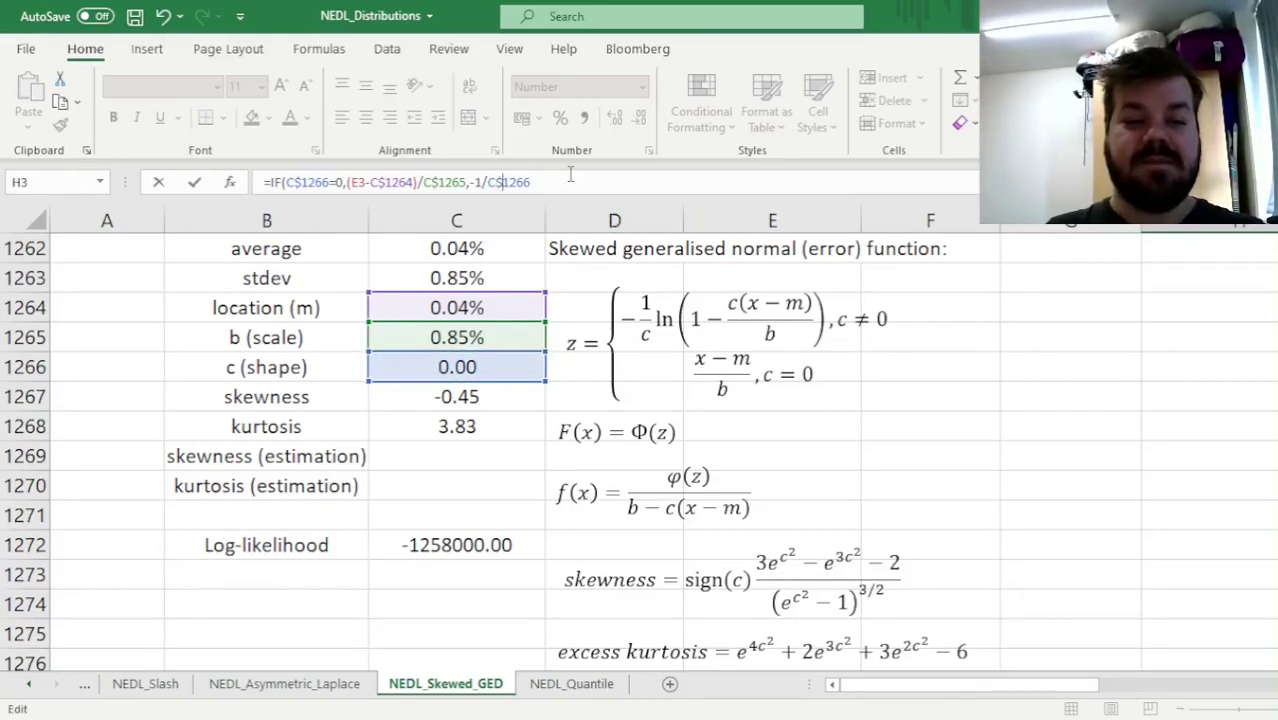
text(*LN(1 -)
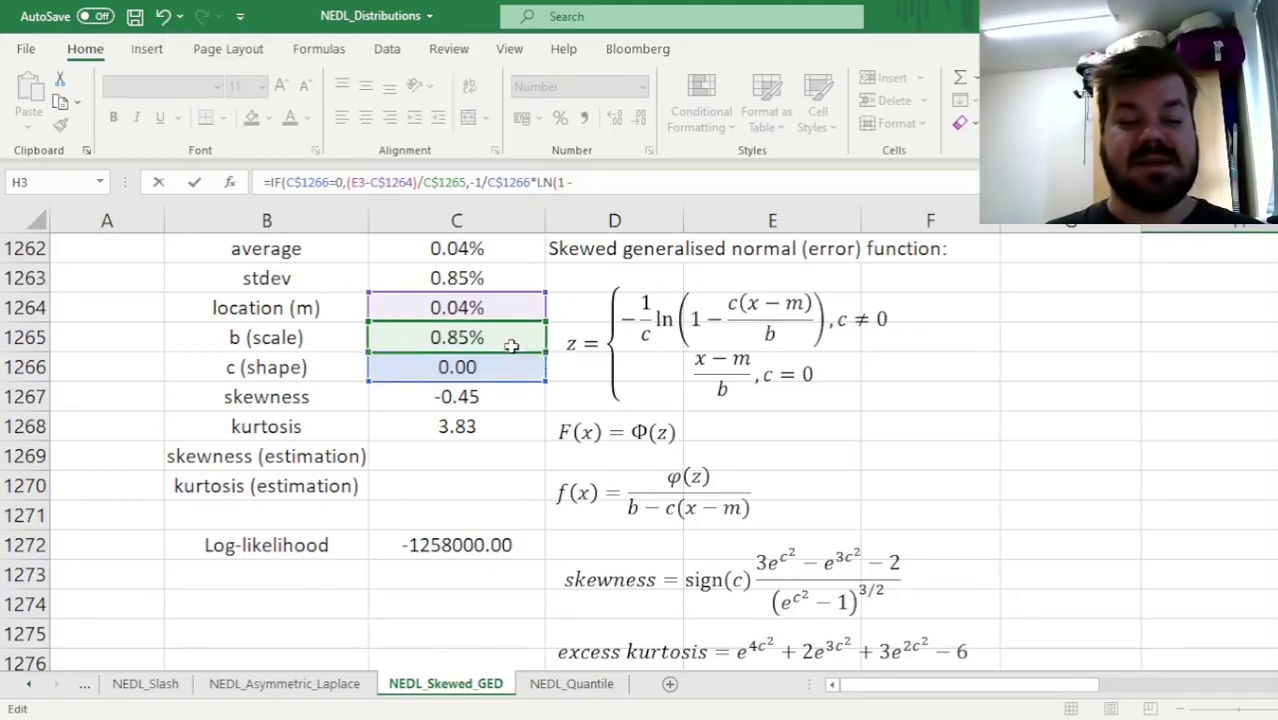
click(477, 360)
key(F4)
key(F4)
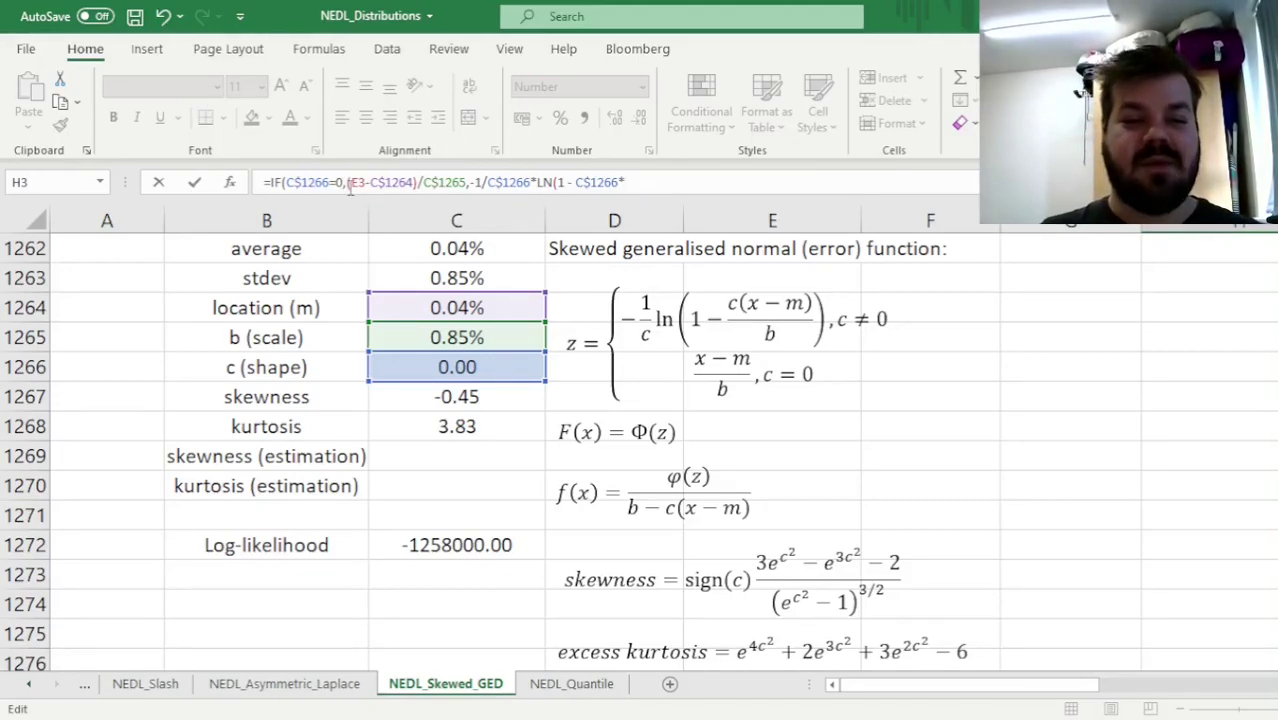
Reuse the standardised term (E3-C$1264)/C$1265 inside the logarithm and complete the H3 formula.
drag(350, 188, 467, 188)
click(647, 181)
key(ctrl+v)
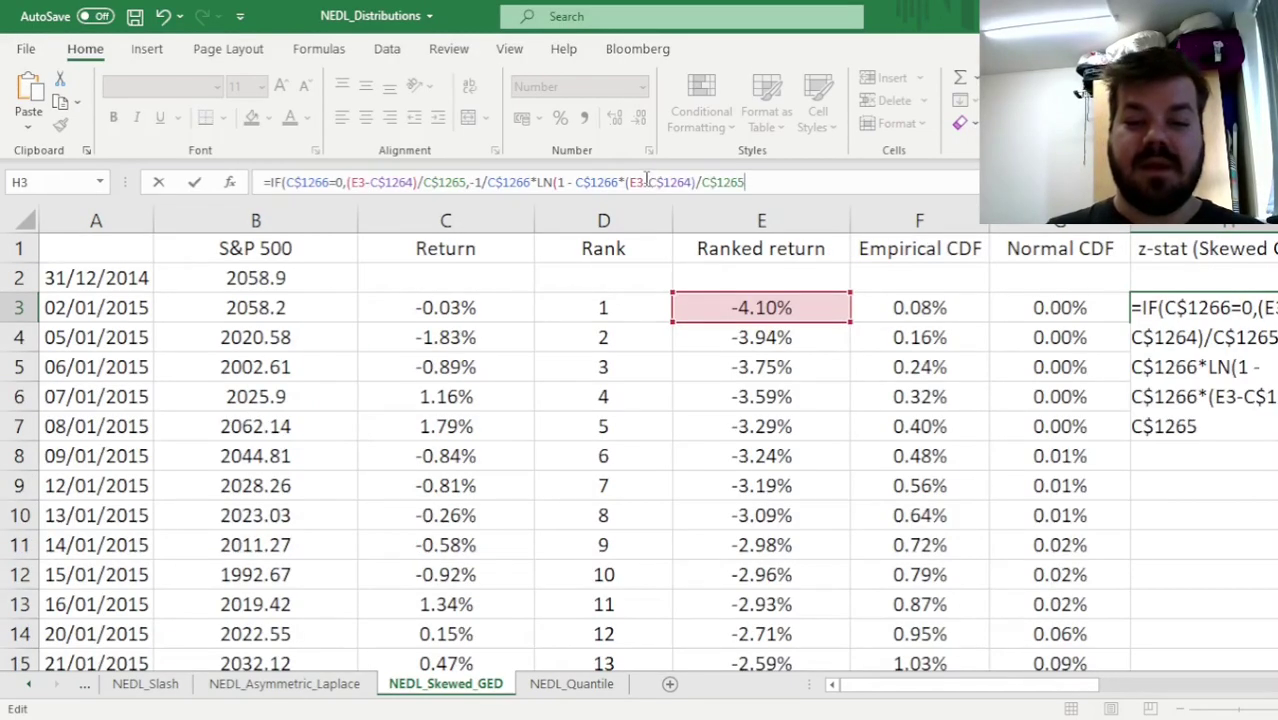
text()))
key(ctrl+Return)
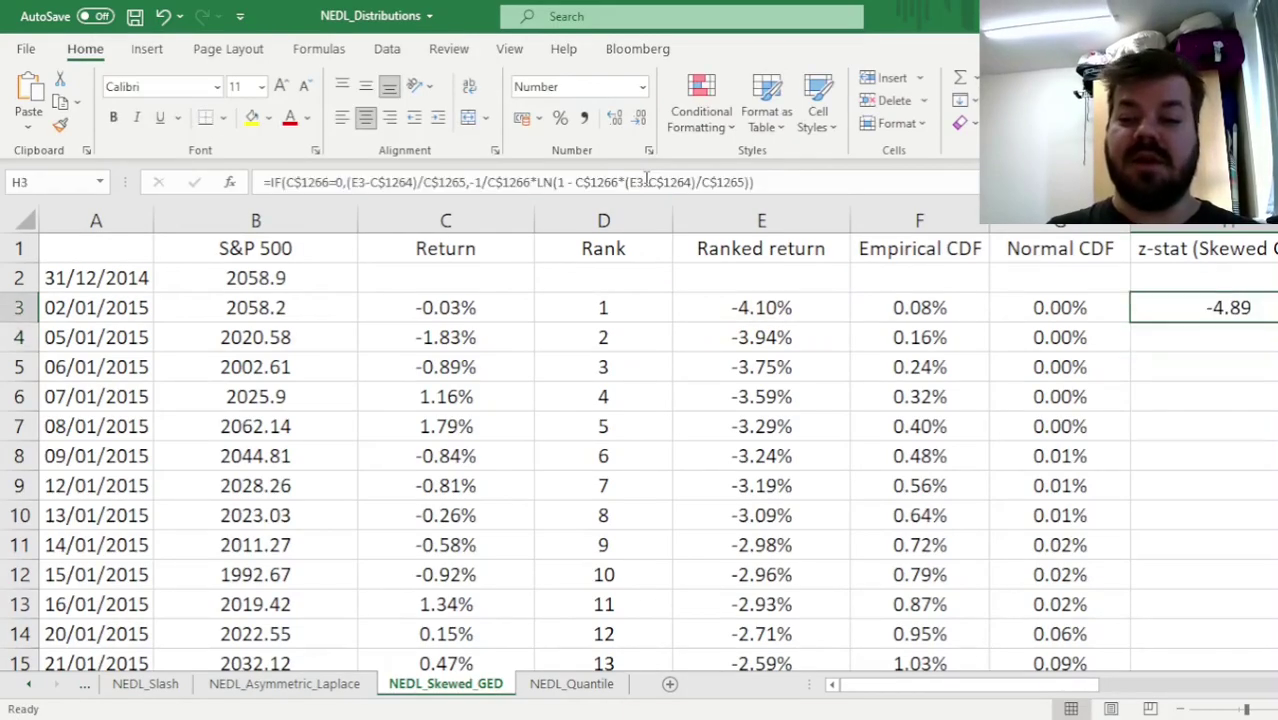
Fill the H3 z-stat formula down the column for all ranked returns.
drag(1011, 477, 1046, 434)
click(776, 321)
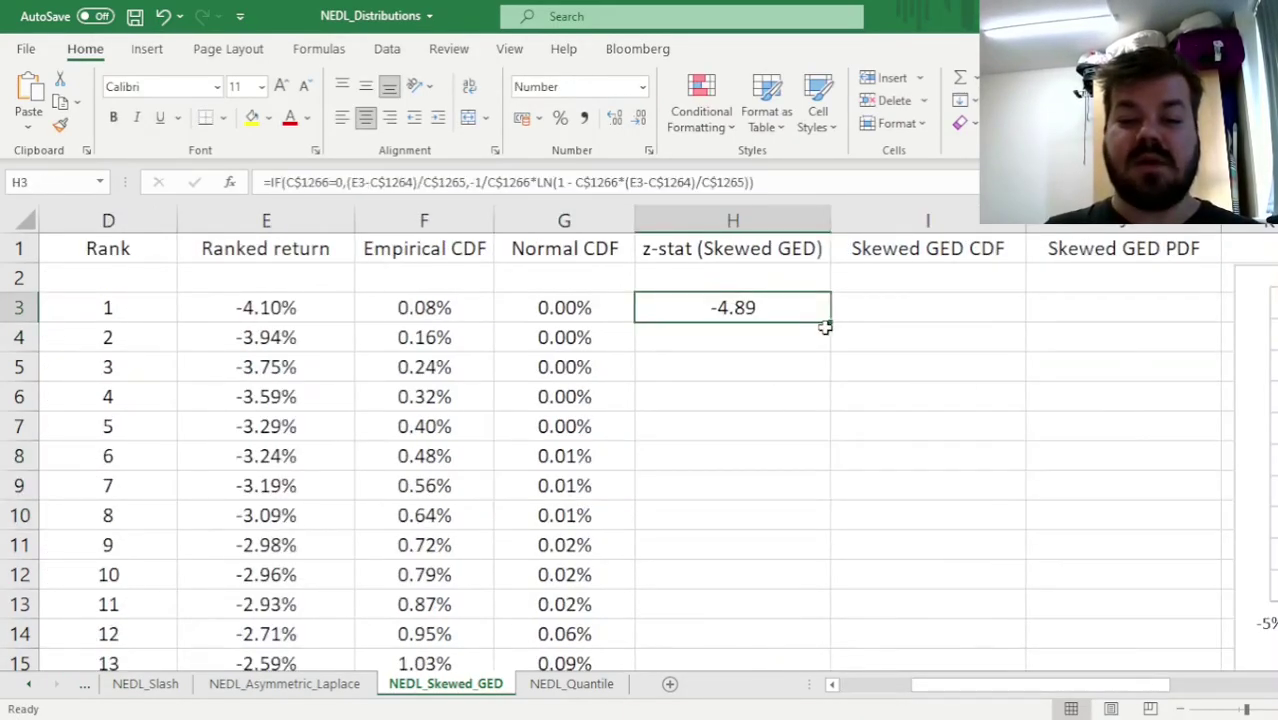
double_click(824, 326)
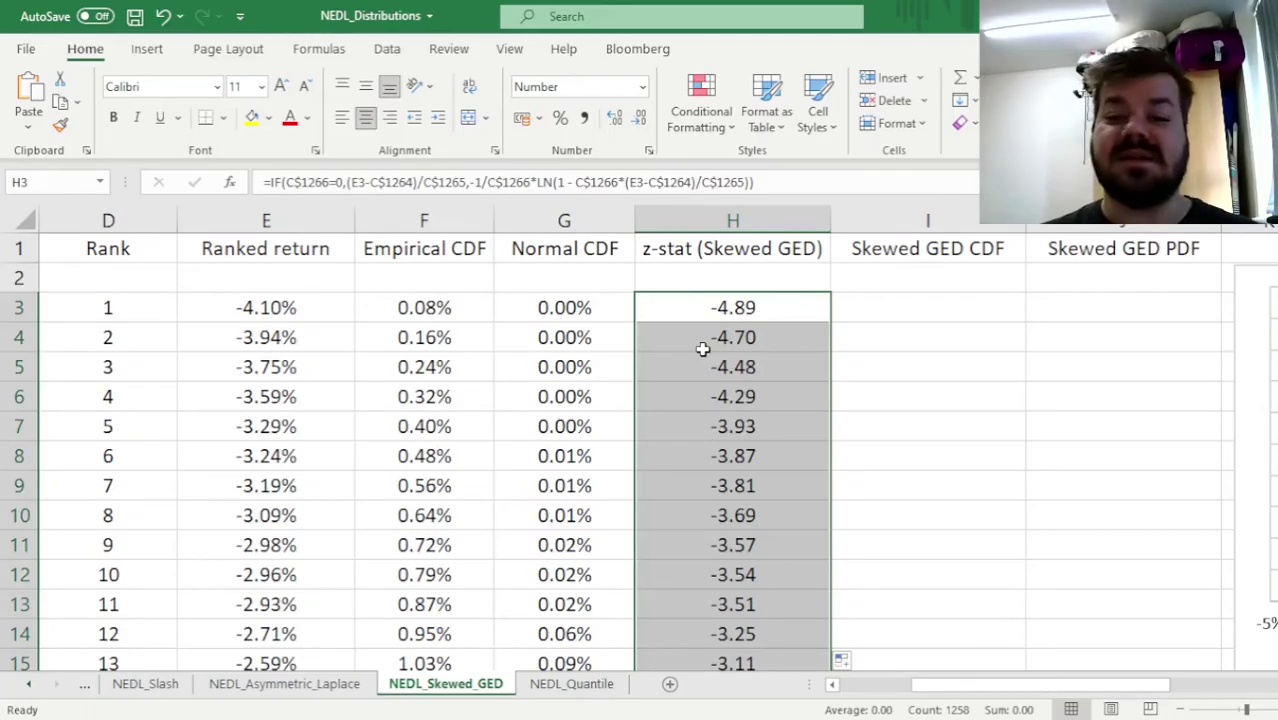
Calculate the first Skewed GED CDF value in I3 with =NORM.S.DIST(H3,1).
click(921, 304)
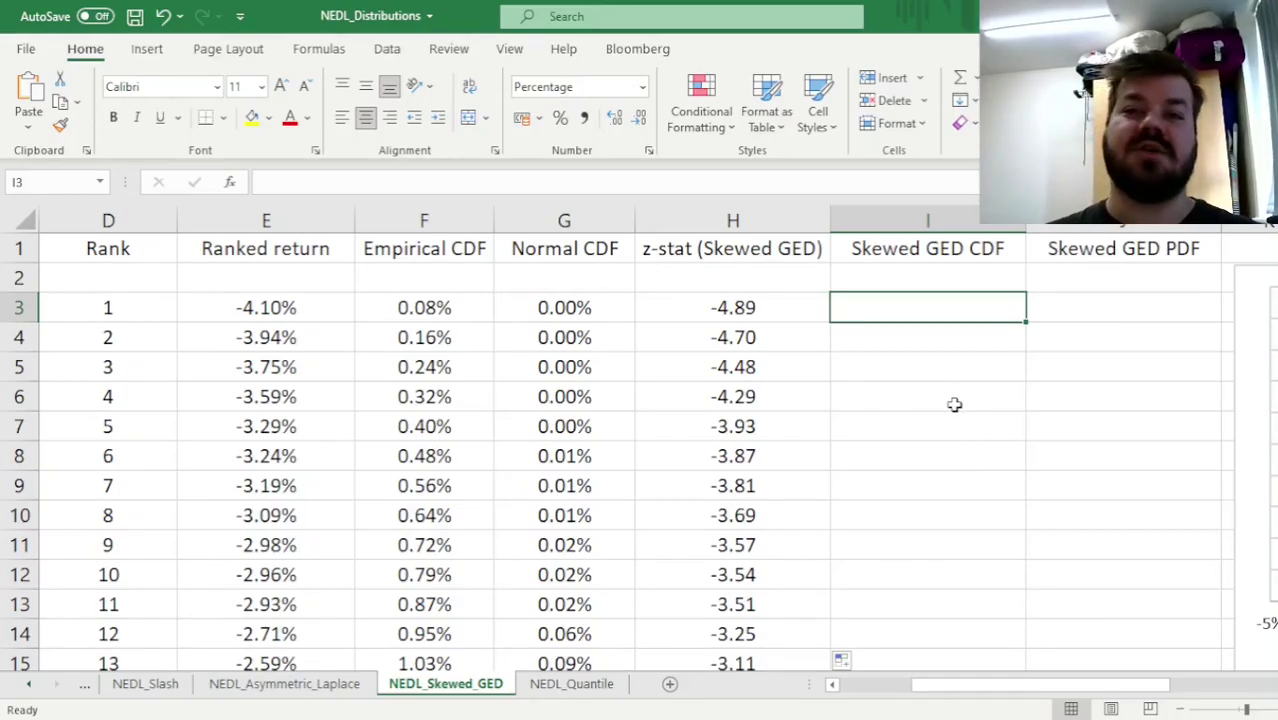
text(=NOR)
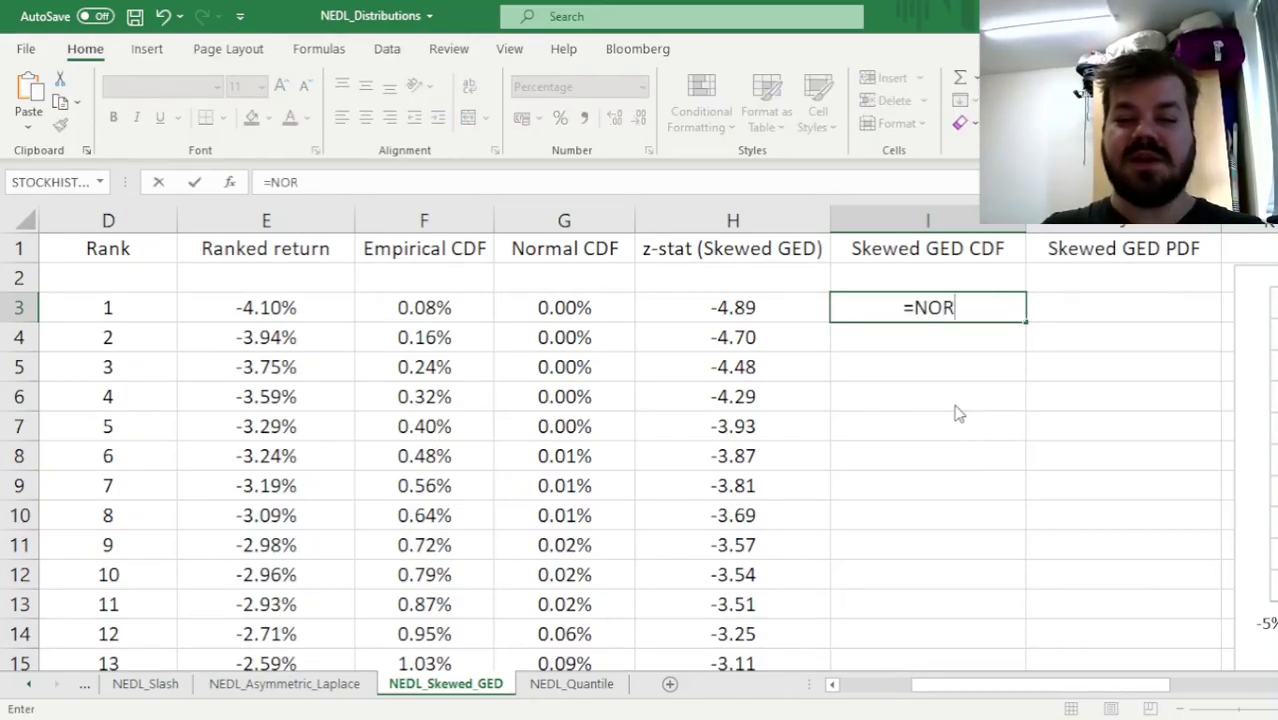
text(M.S.DIST()
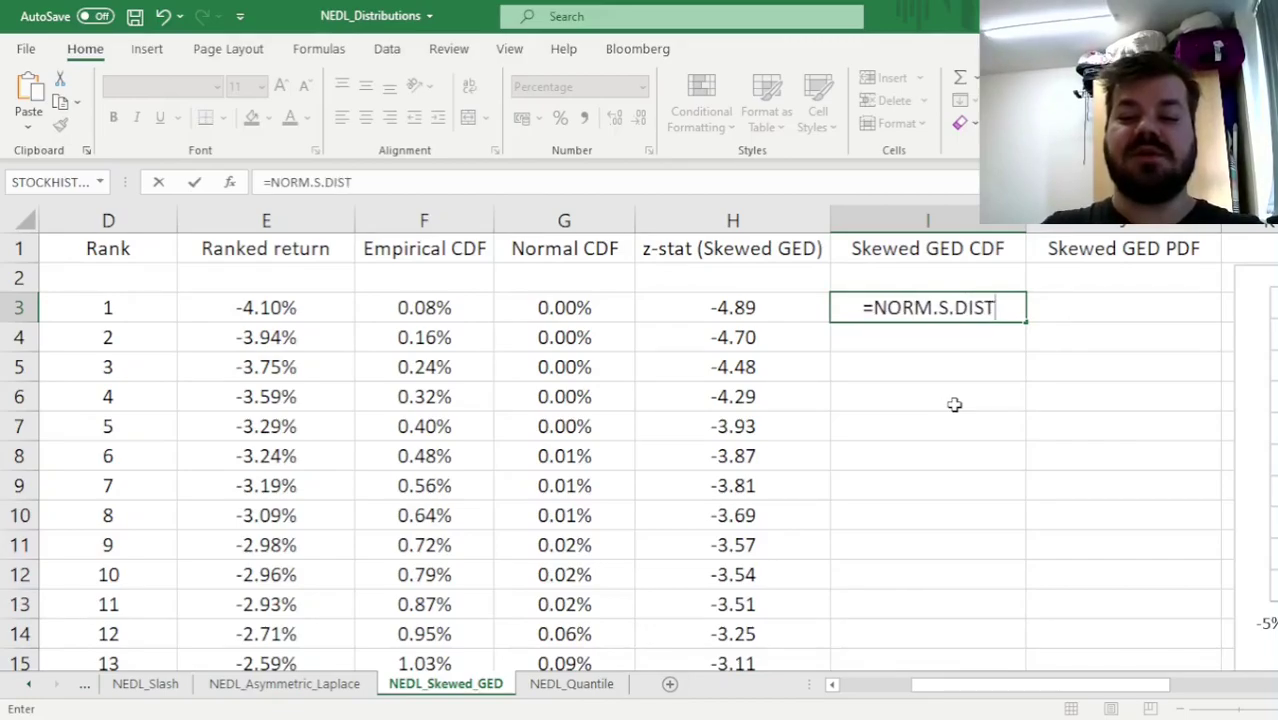
click(754, 308)
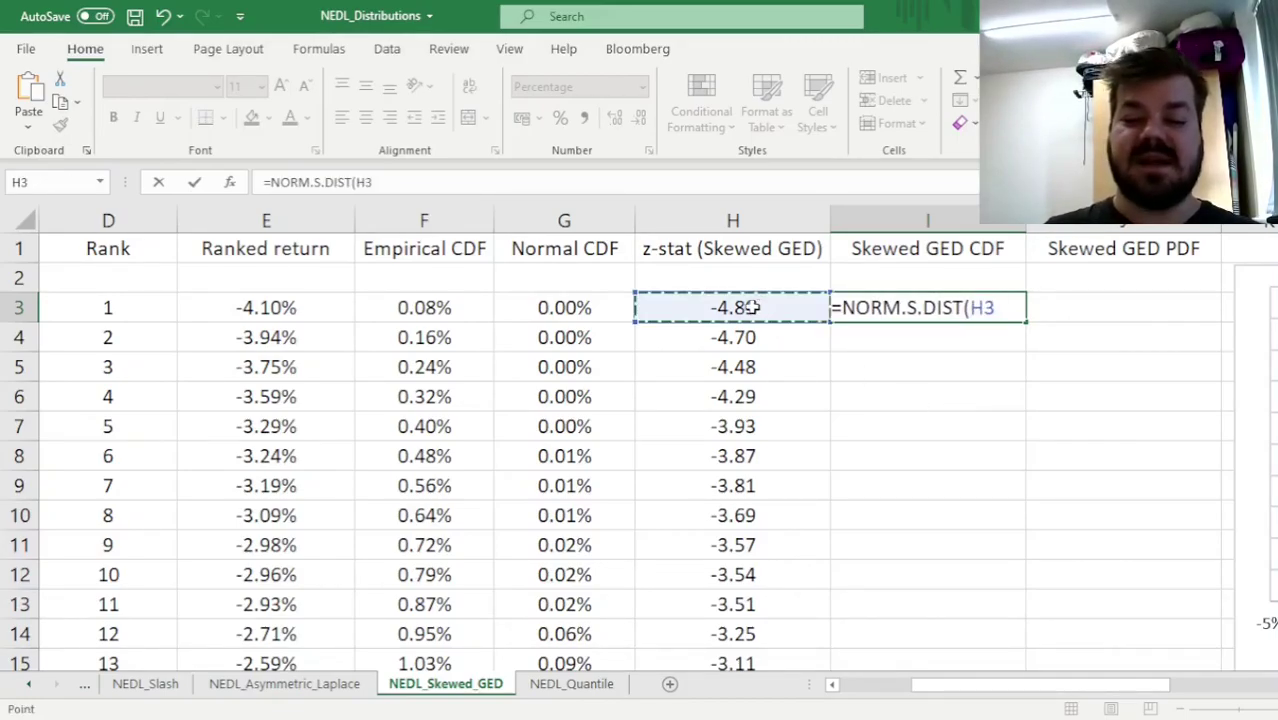
text(,1)
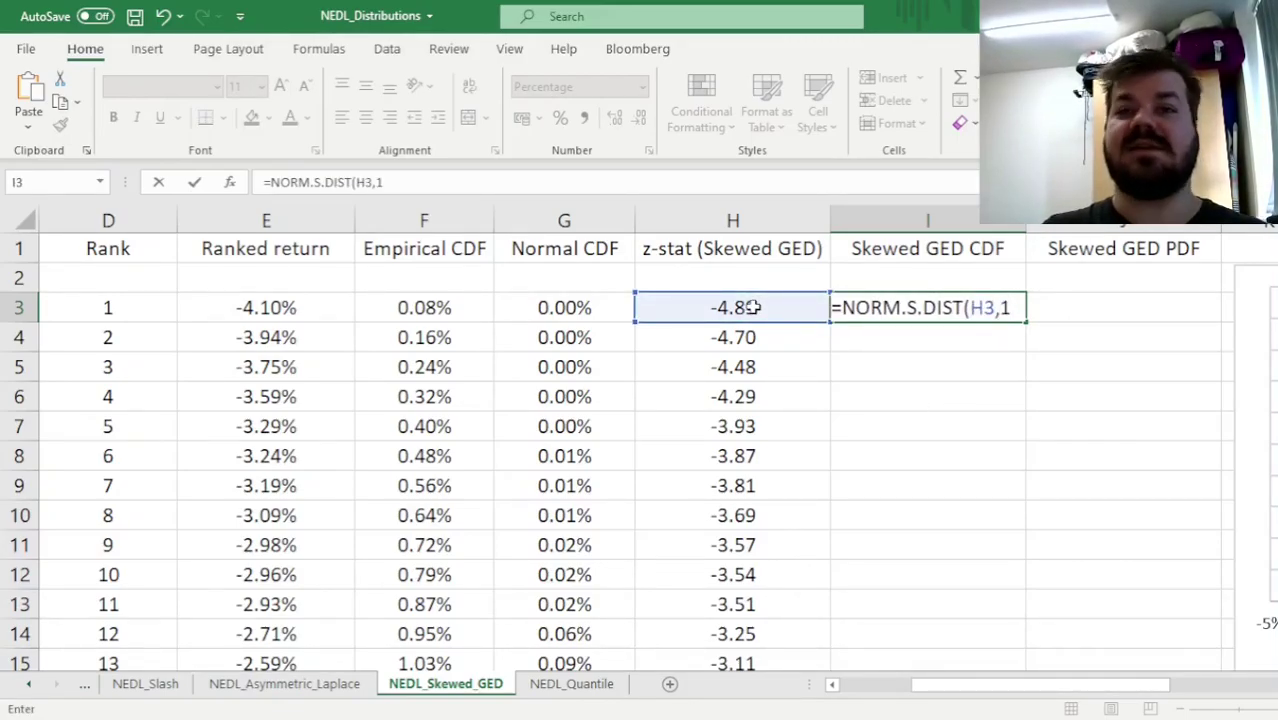
text())
key(Return)
Begin the first Skewed GED PDF formula in J3 with the standard normal density =NORM.S.DIST(H3,0).
key(Up)
key(Right)
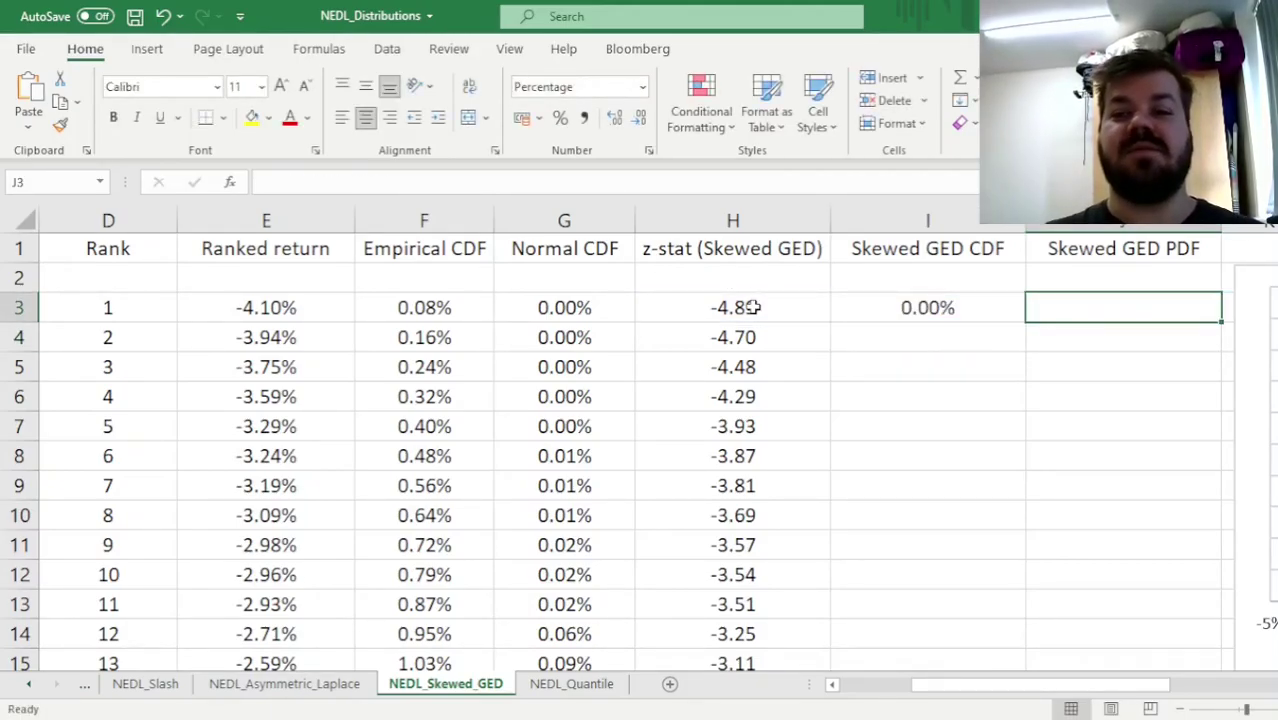
text(=NORM.S)
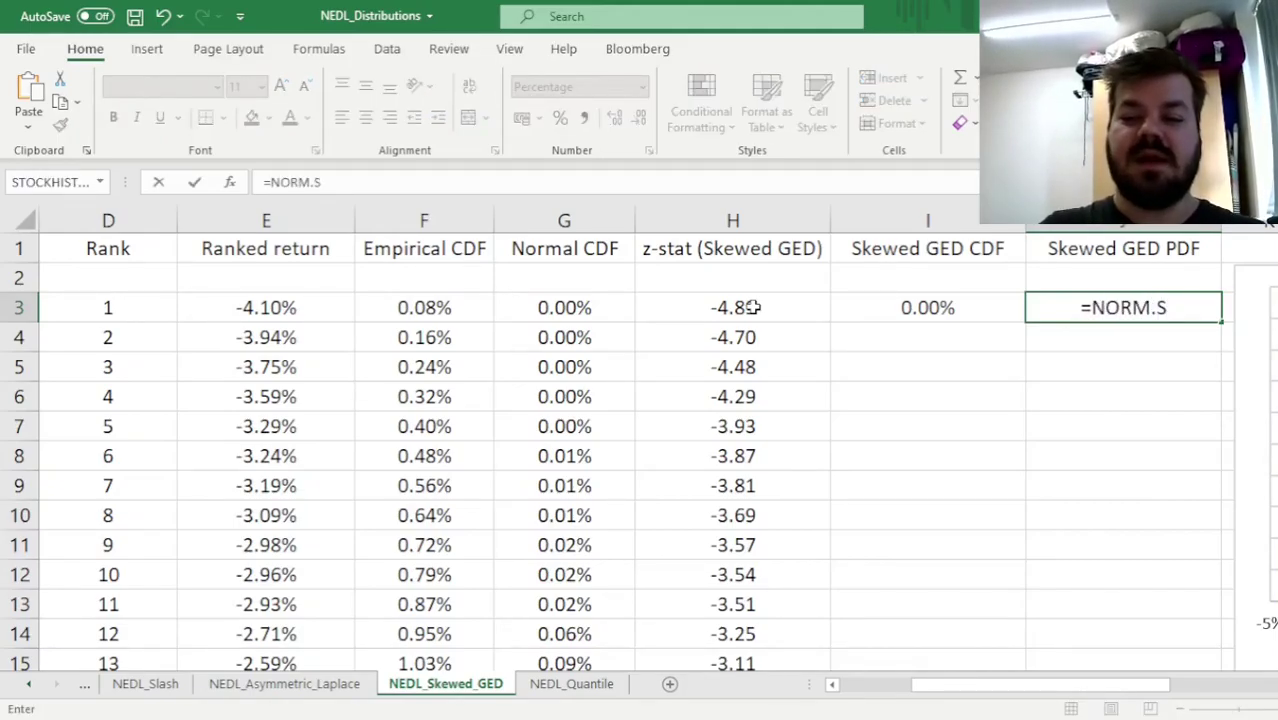
text(.DIST()
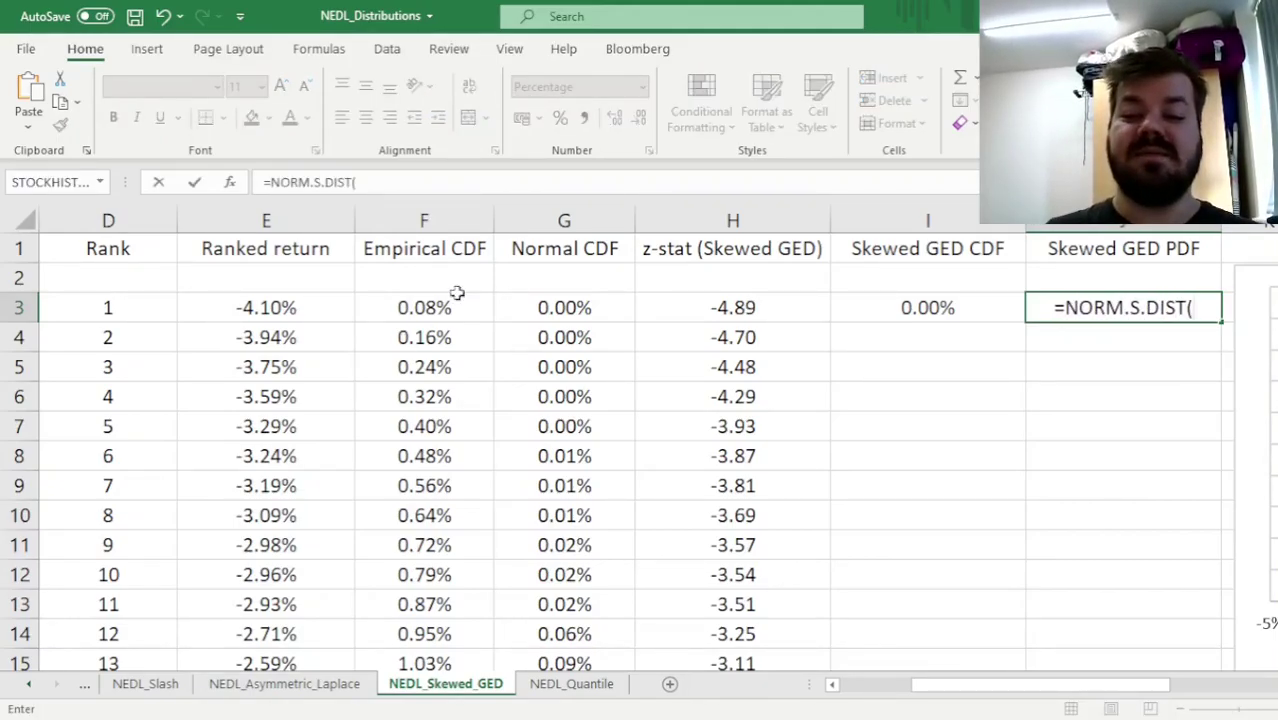
click(754, 308)
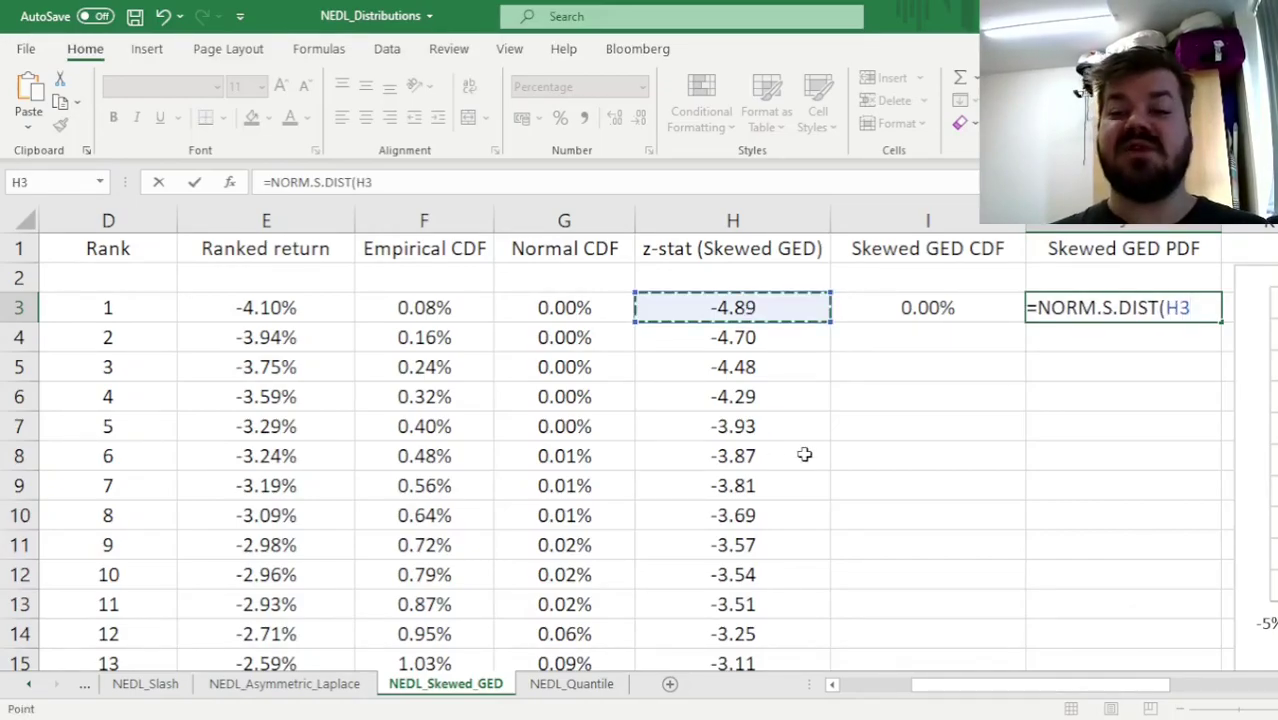
text(,0))
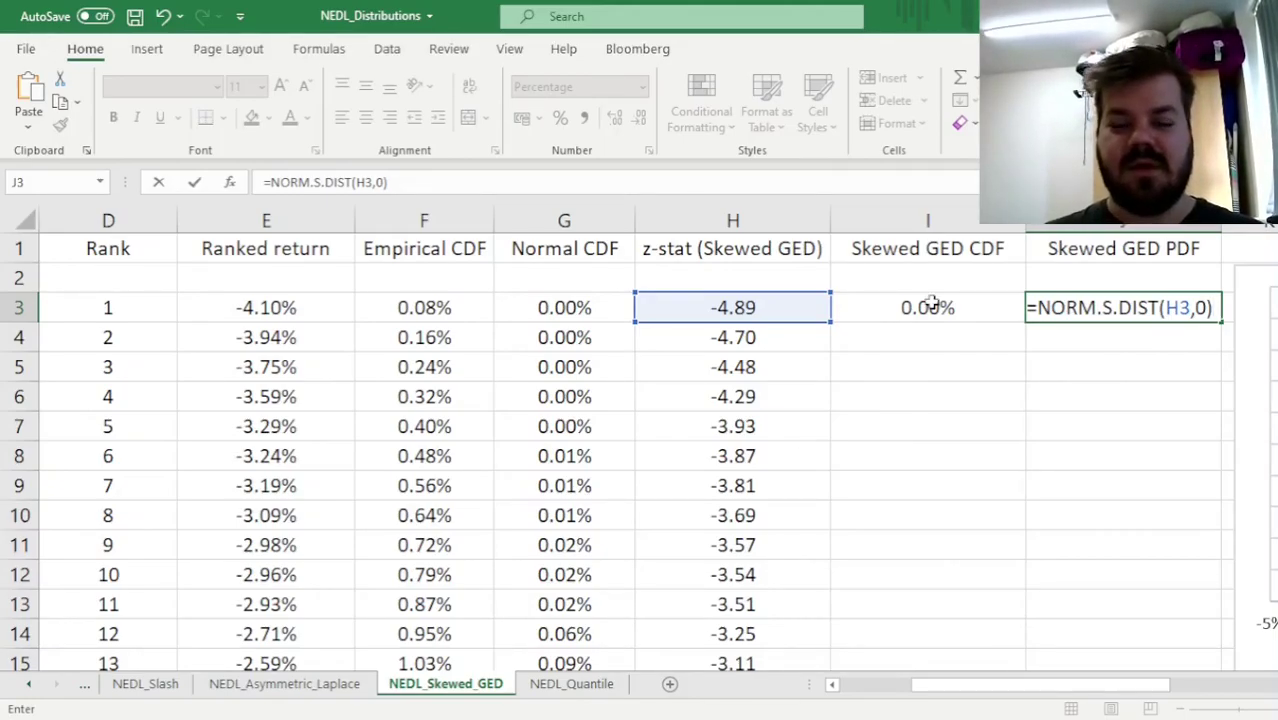
Divide the J3 density by a bracket that opens with the row-locked scale parameter C$1265 followed by a minus sign.
click(448, 181)
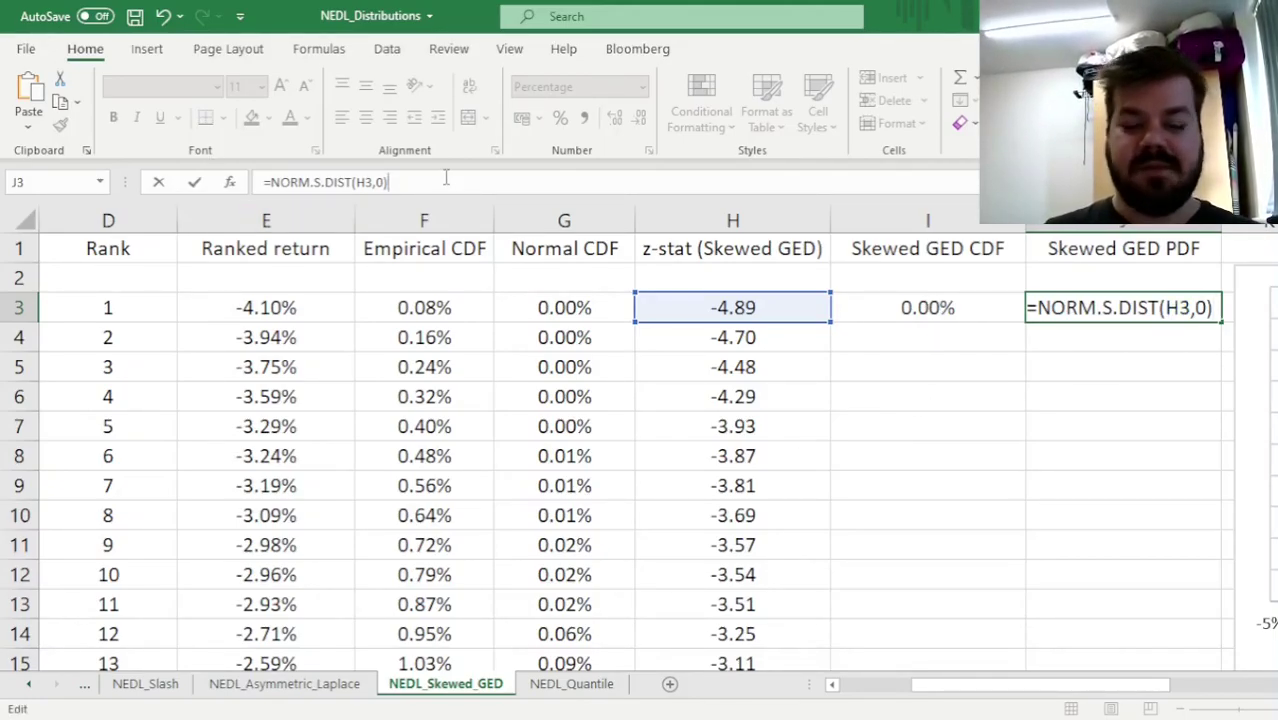
text(/()
click(357, 442)
key(ctrl+Down)
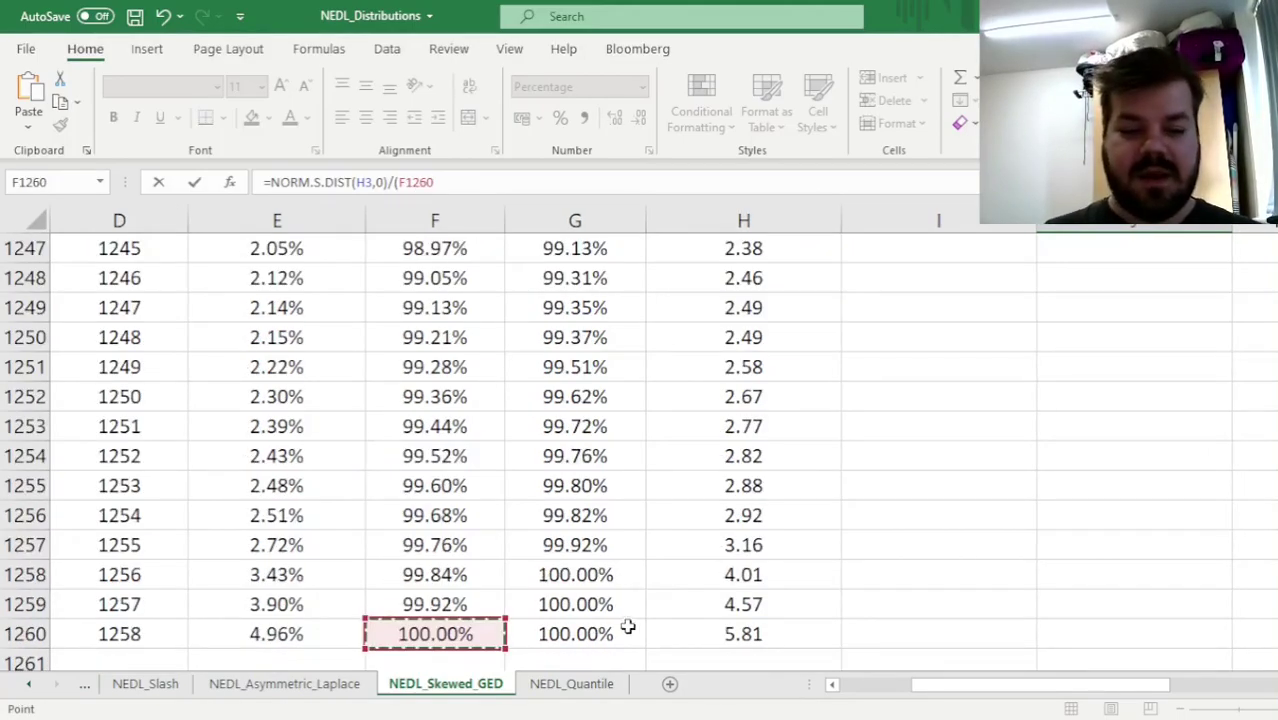
key(Down)
key(Down)
key(Down)
key(Down)
key(Down)
key(Down)
key(Down)
key(Down)
key(Down)
key(Down)
click(3, 485)
click(324, 466)
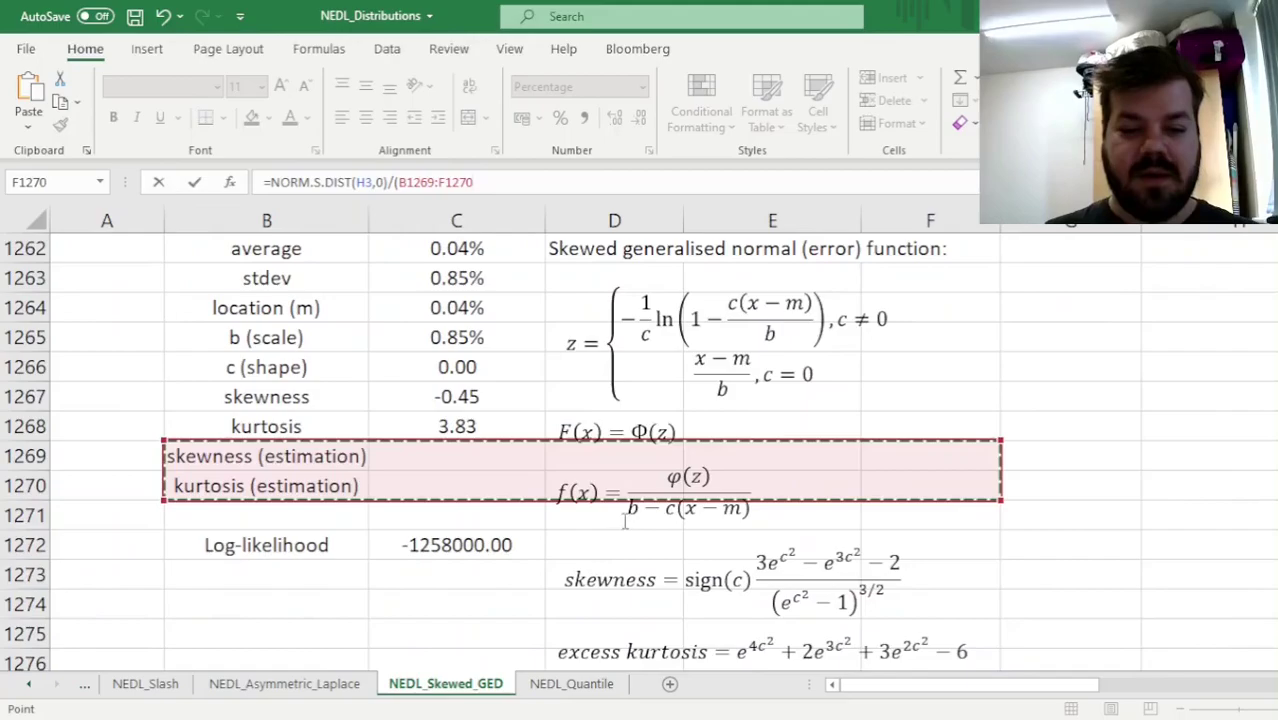
click(428, 337)
click(411, 182)
text($1265 -)
Complete the J3 denominator with the subtracted term C$1266*(E3-C$1264), keeping the parameter rows locked, and enter the formula.
click(440, 370)
click(465, 182)
text($1266*()
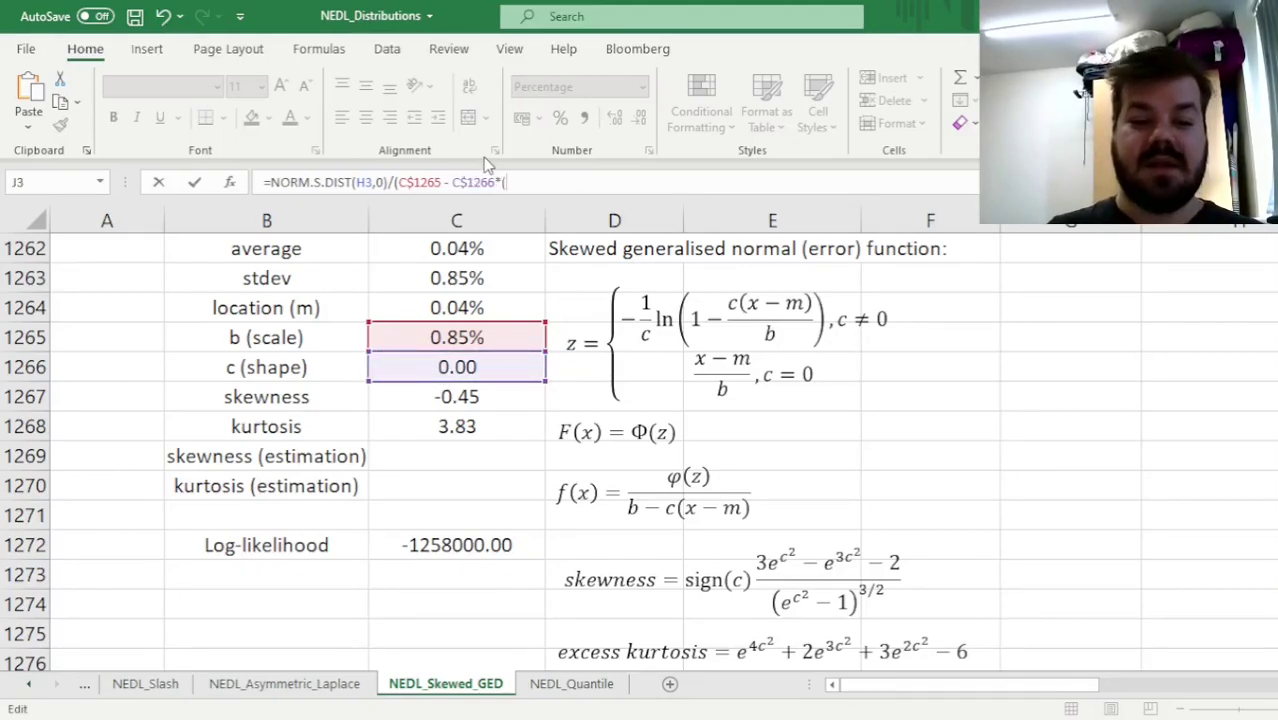
text(E3)
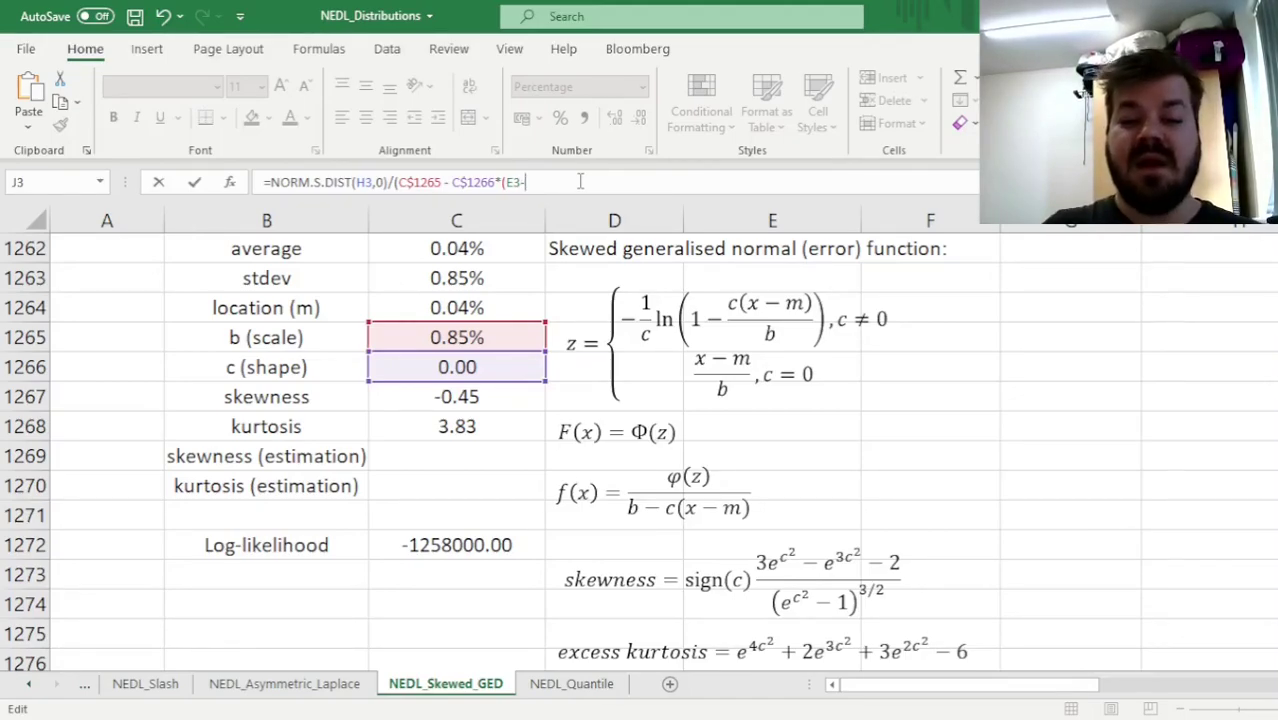
text(-)
click(480, 314)
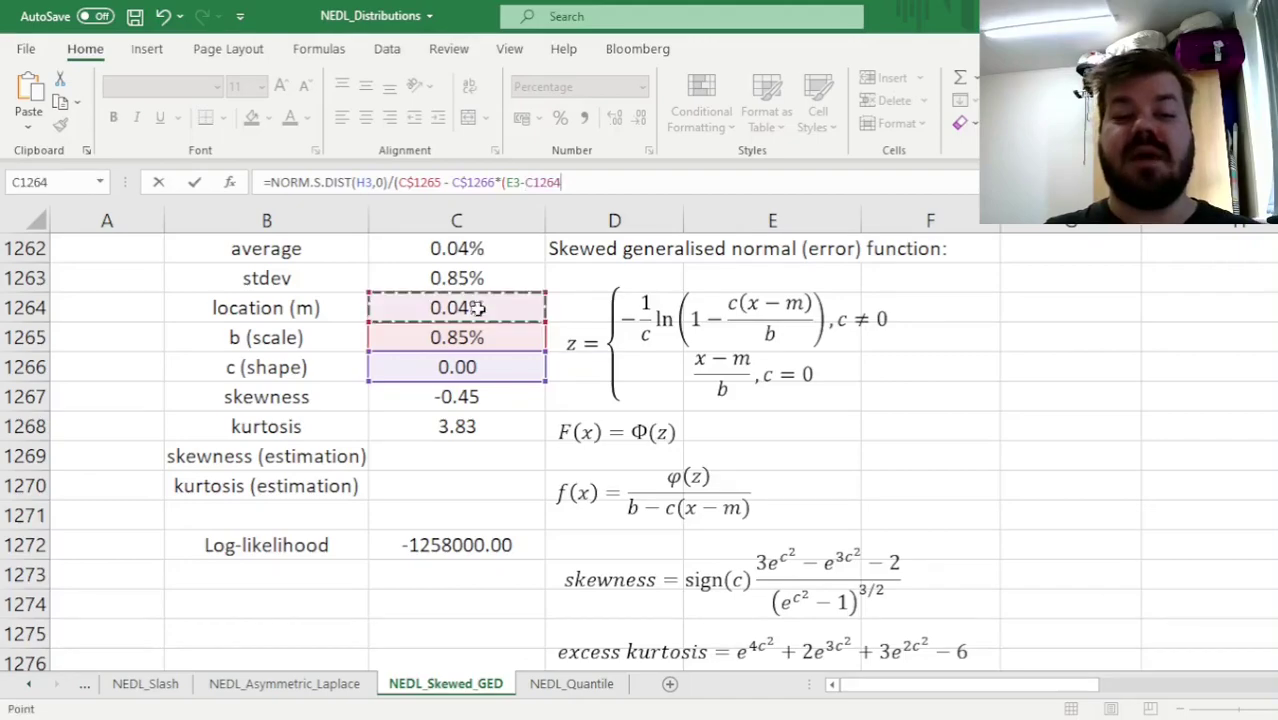
click(532, 183)
text($)
click(598, 182)
text()))
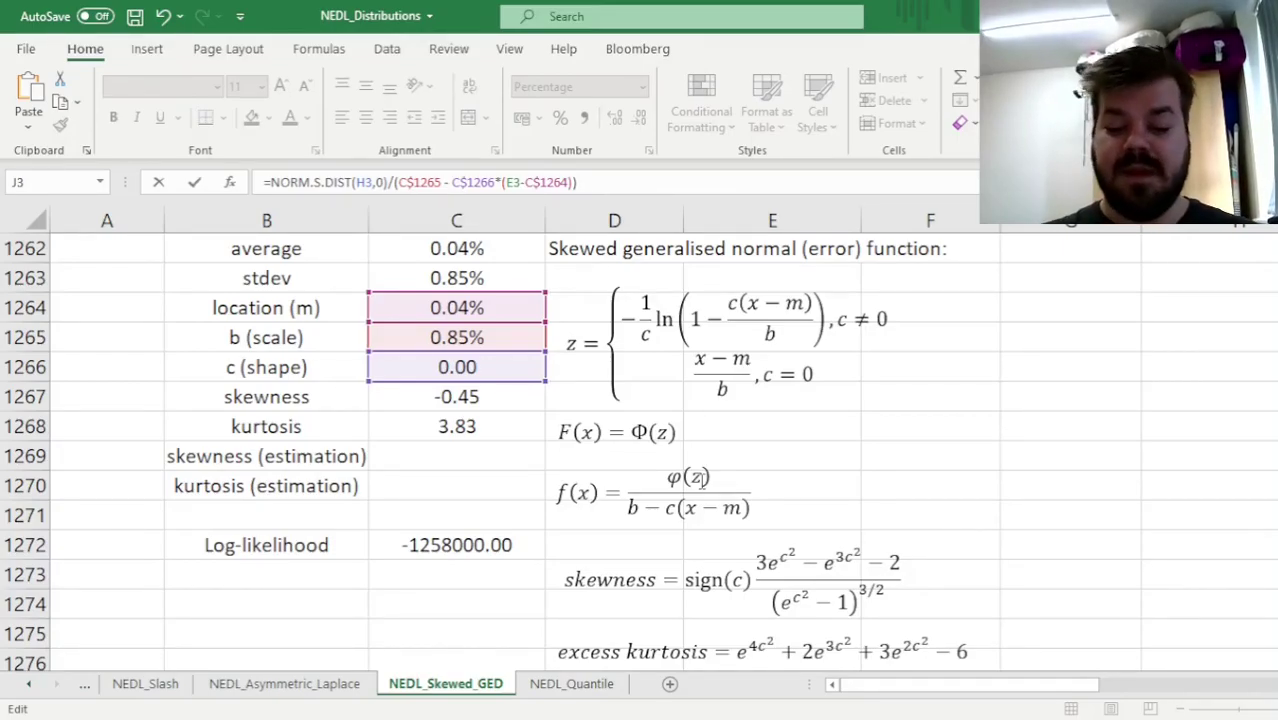
key(ctrl+Return)
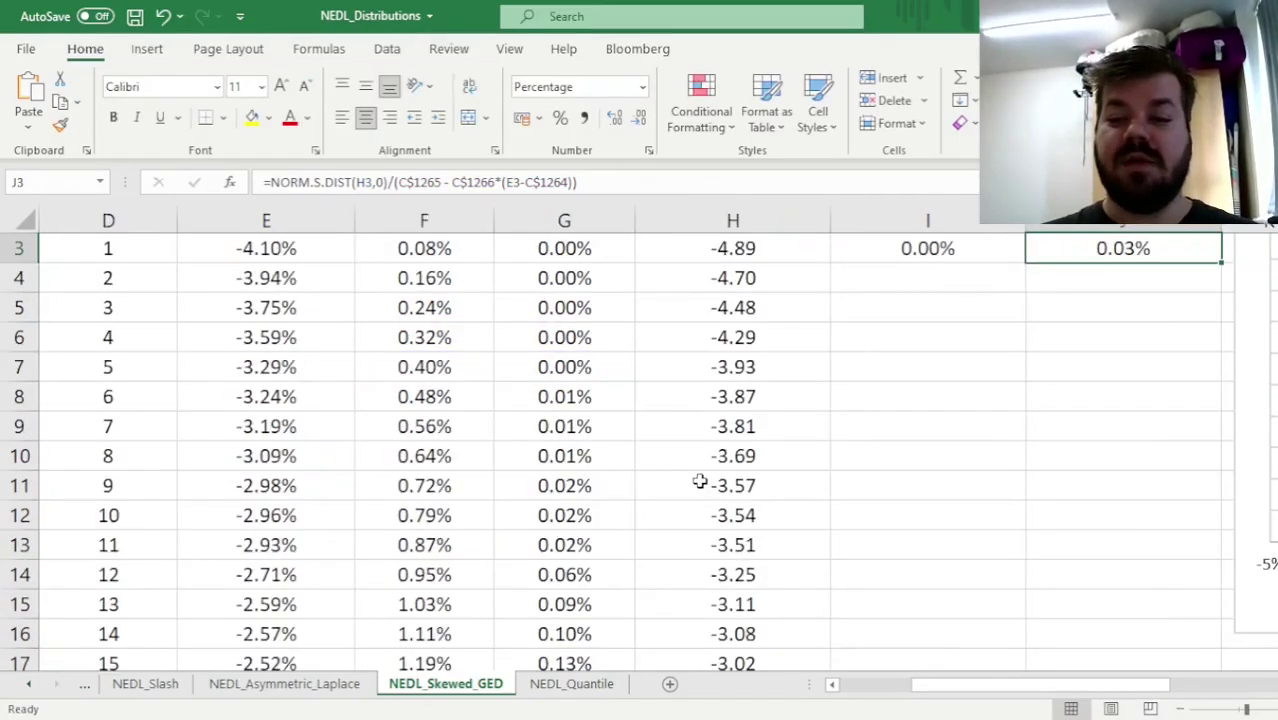
Fill the Skewed GED CDF and PDF formulas from I3:J3 down the columns for all ranked returns.
key(ctrl+Up)
drag(878, 300, 1100, 311)
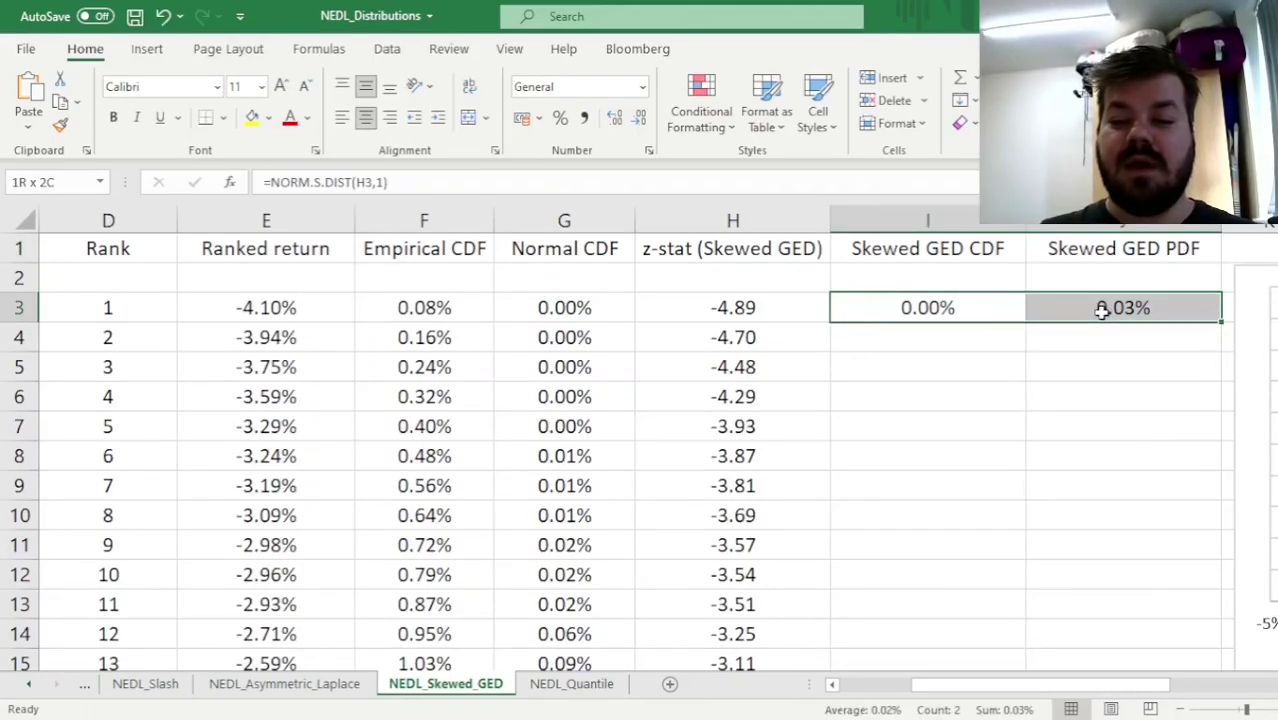
double_click(1221, 321)
Examine the log-likelihood formula in C1272, including its LN range over the PDF column and its IFERROR wrapper.
click(888, 367)
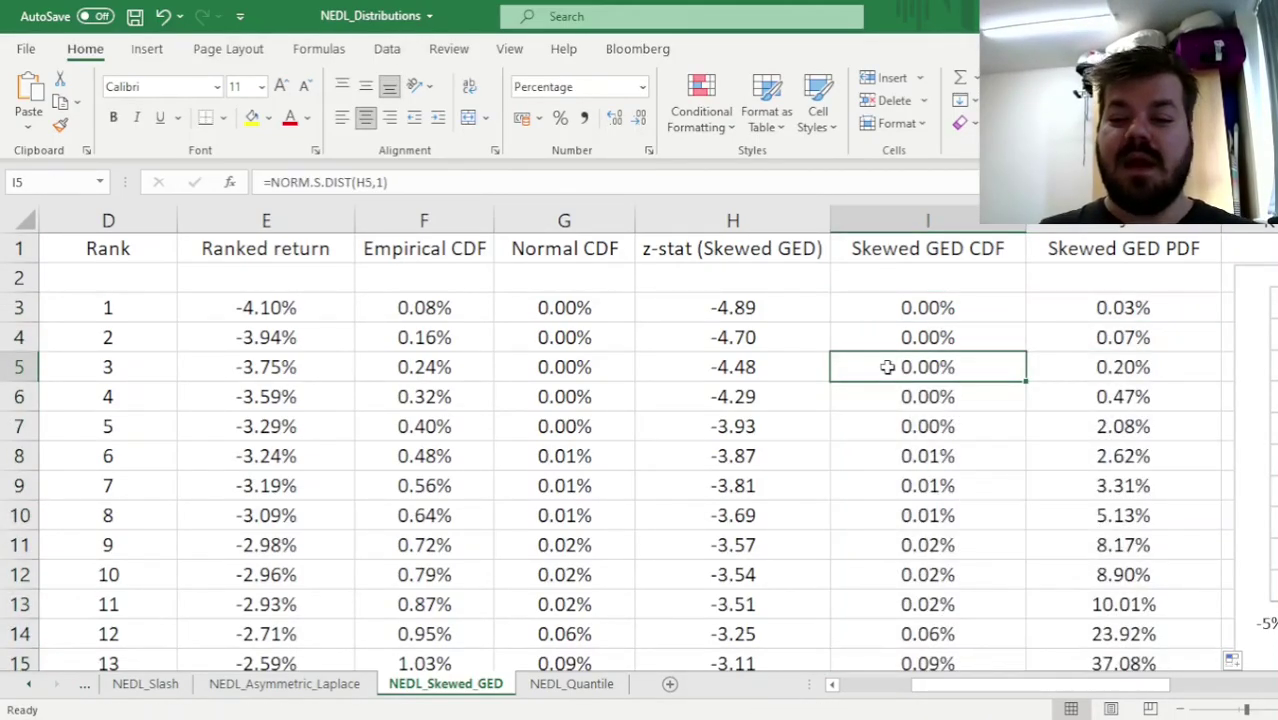
key(ctrl+Down)
click(24, 456)
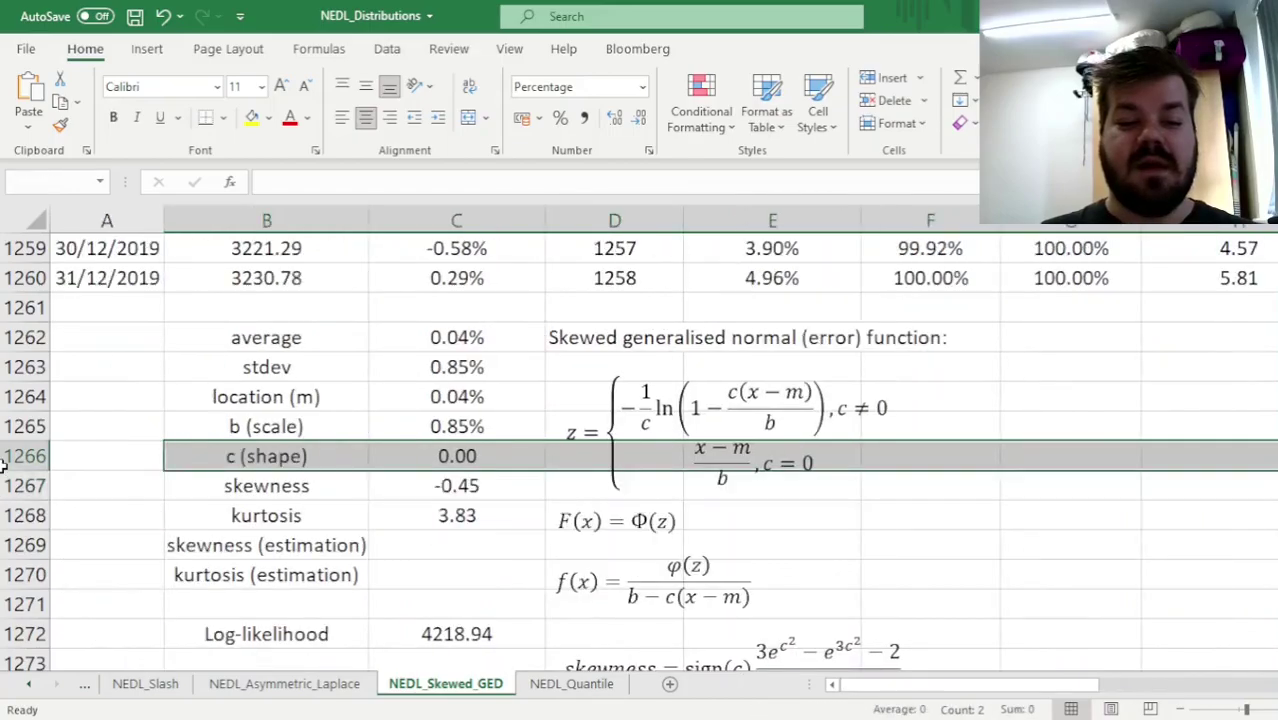
scroll(414, 508, down, 2)
click(444, 468)
click(382, 182)
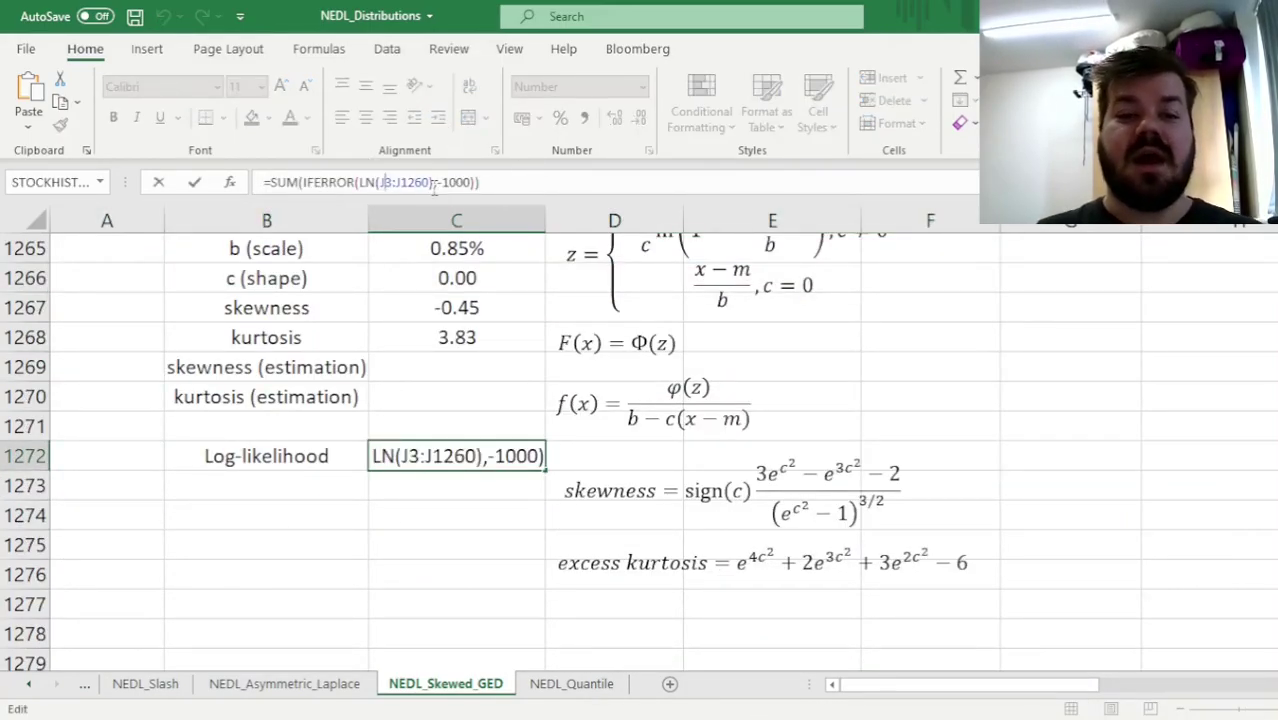
click(373, 180)
drag(373, 180, 436, 181)
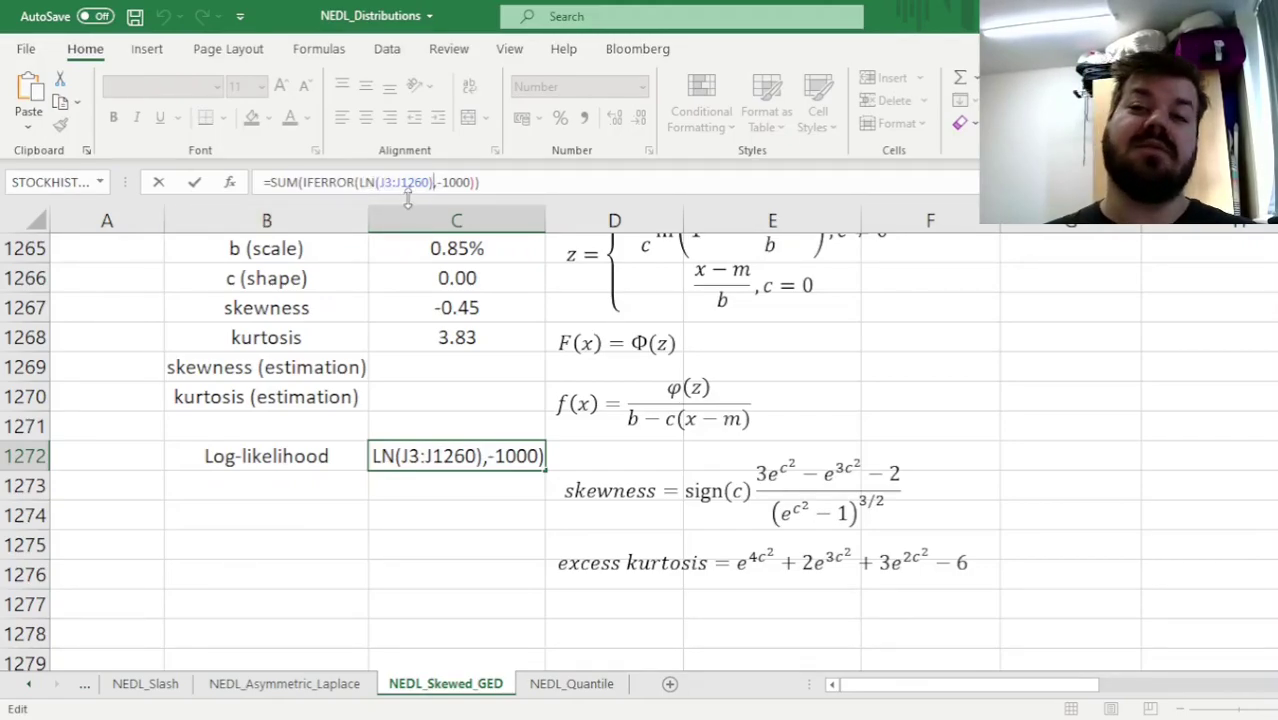
double_click(347, 170)
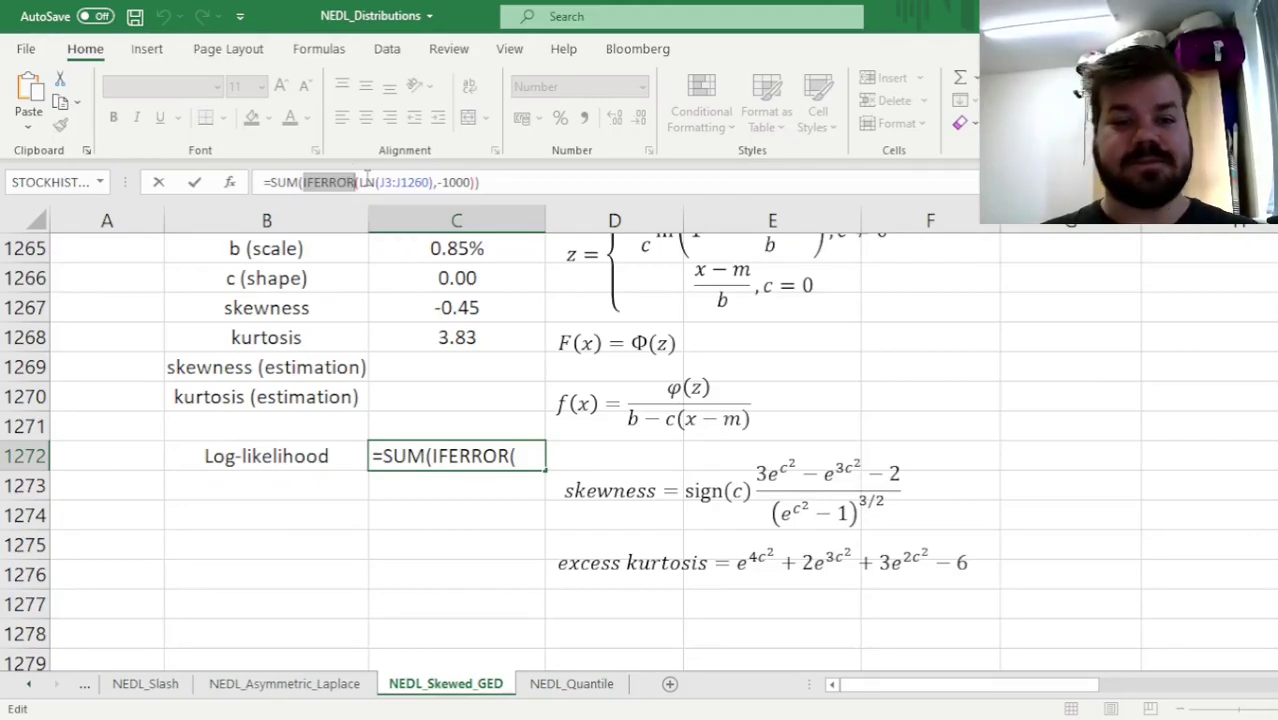
click(495, 182)
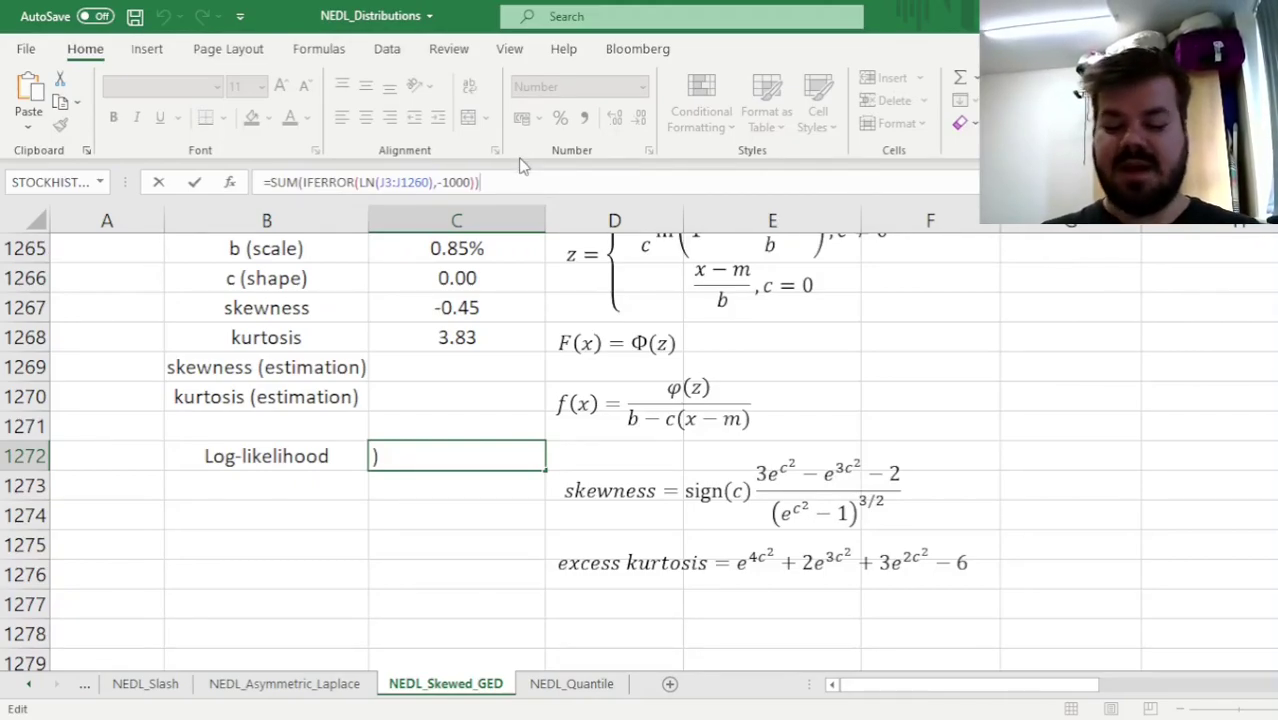
key(Return)
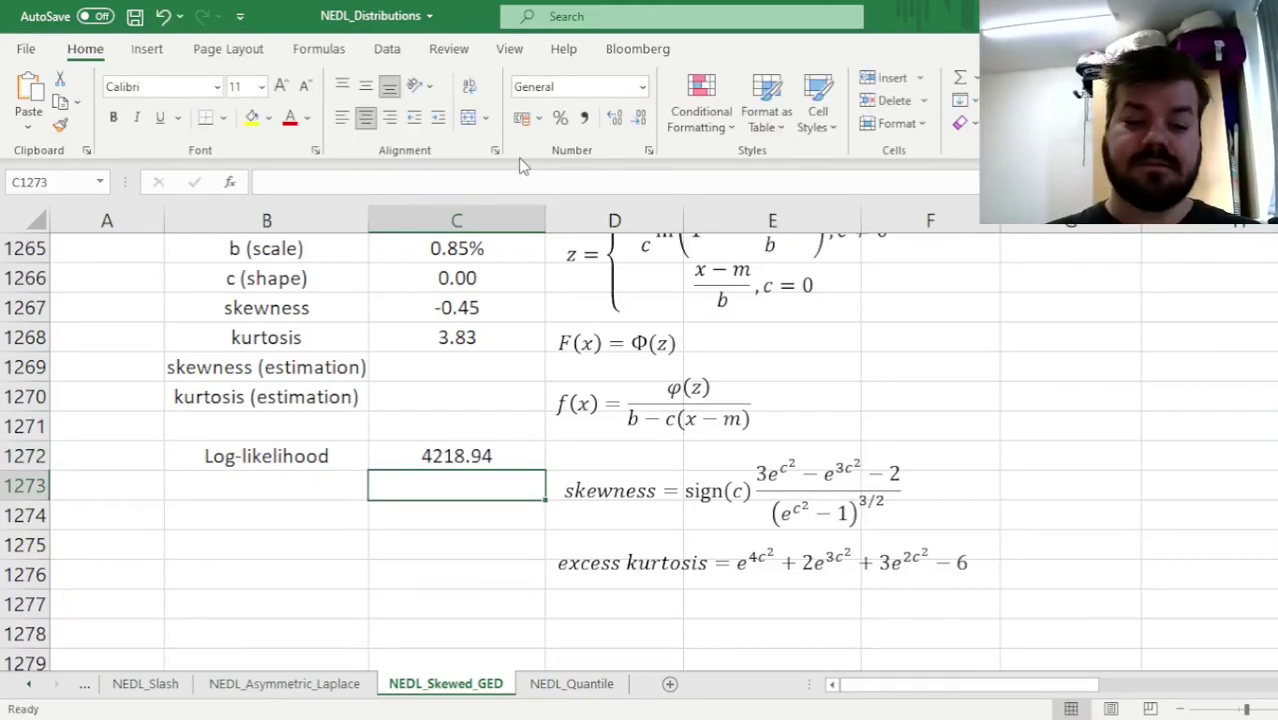
Run Solver with GRG Nonlinear to maximise the log-likelihood in C1272 by changing the parameters C1264:C1266.
click(388, 50)
key(Up)
click(1110, 100)
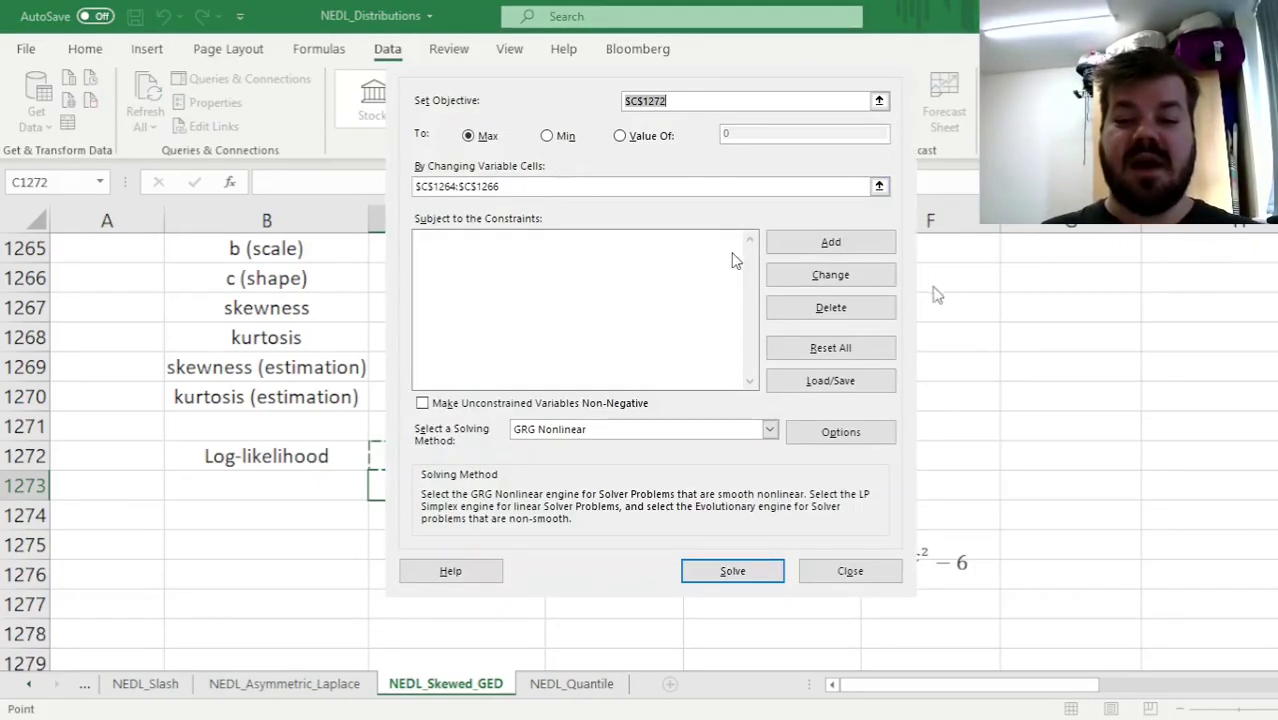
click(677, 101)
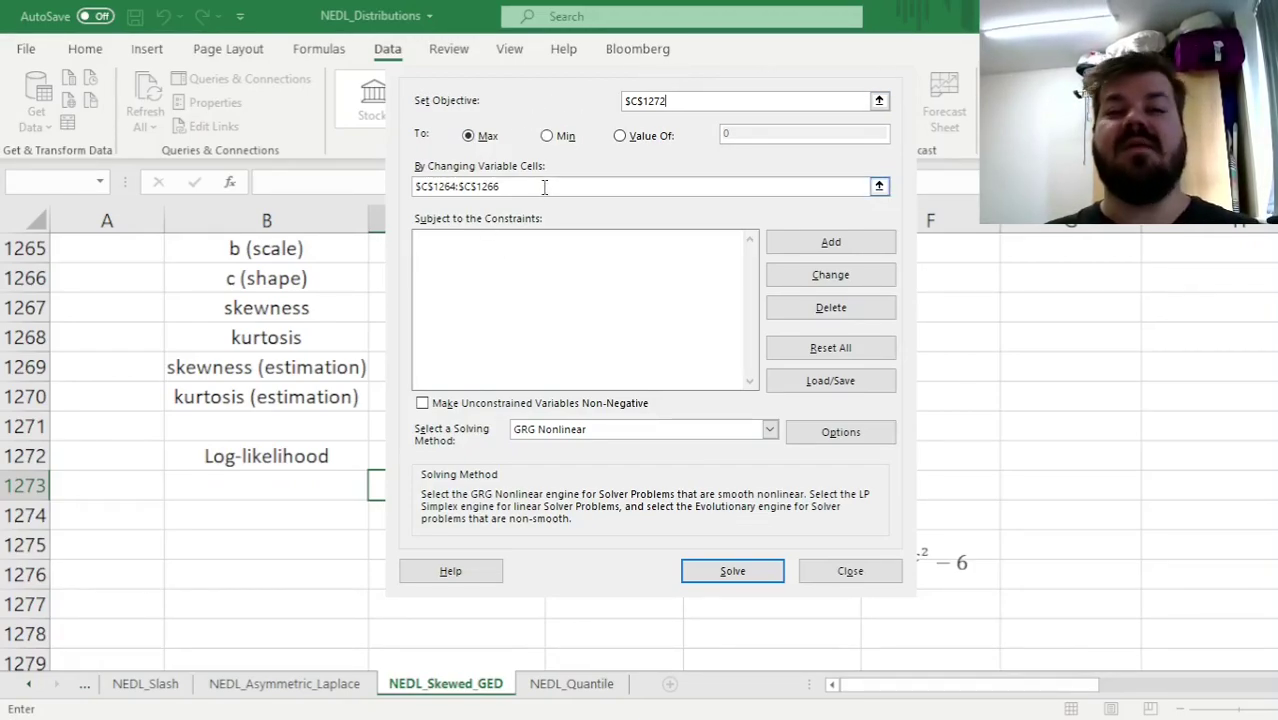
scroll(266, 450, up, 1)
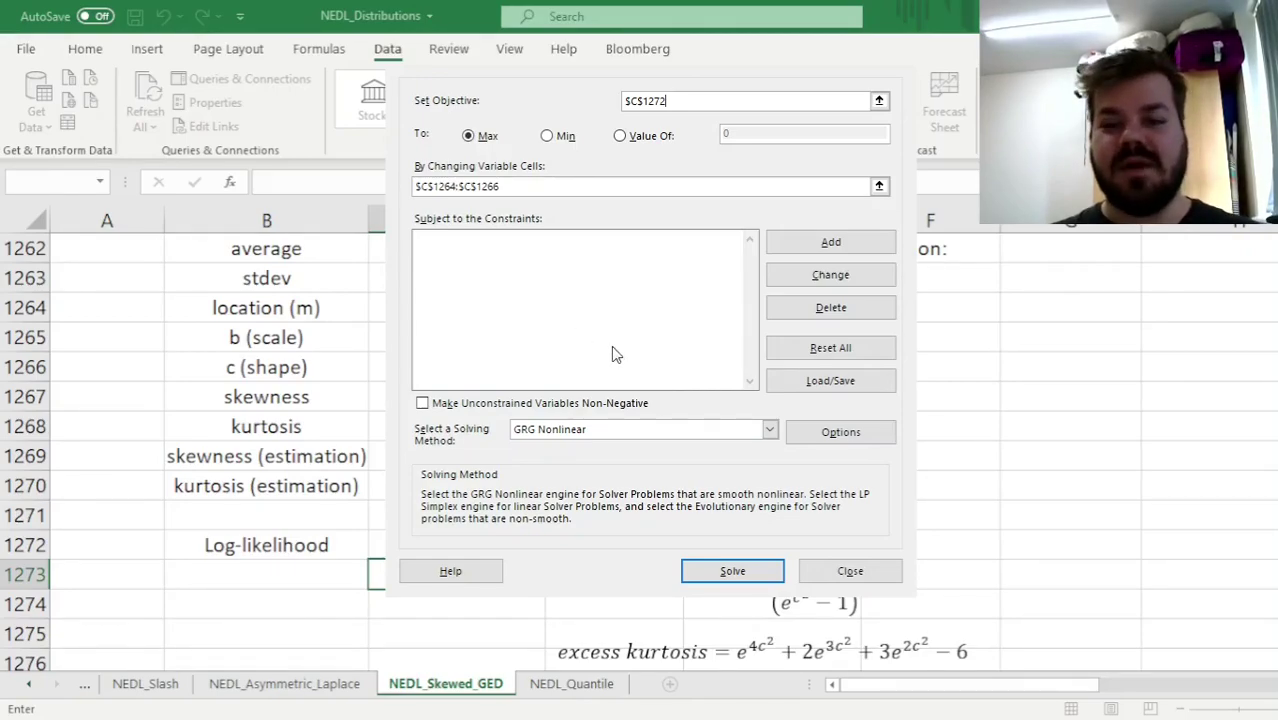
click(731, 570)
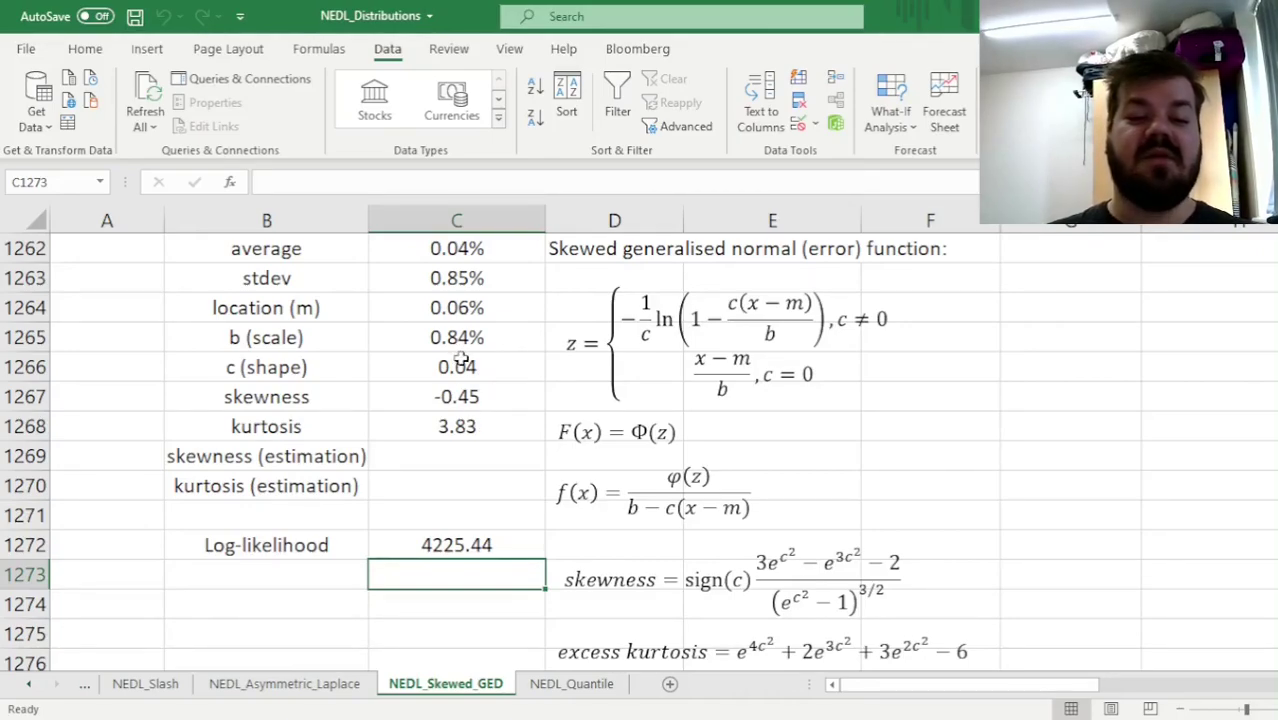
Begin the skewness (estimation) formula in C1269 with the zero-shape case =IF(C1266=0,0,.
click(459, 366)
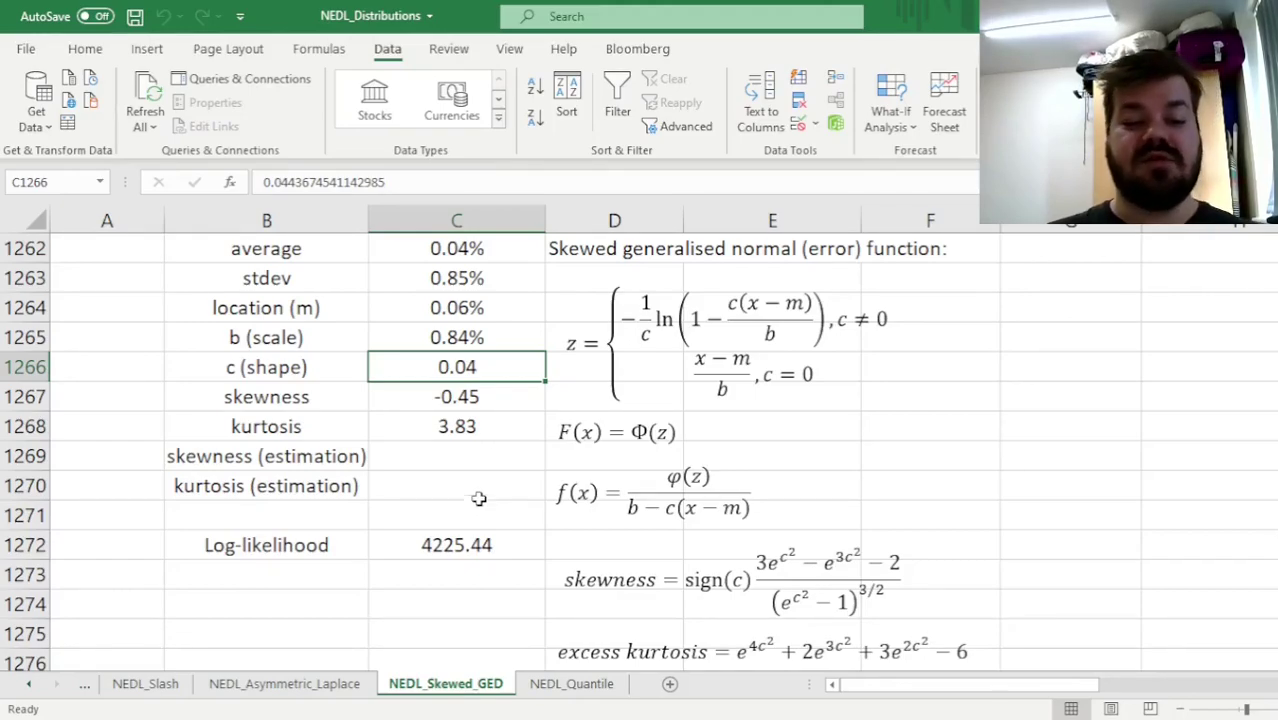
scroll(488, 434, down, 1)
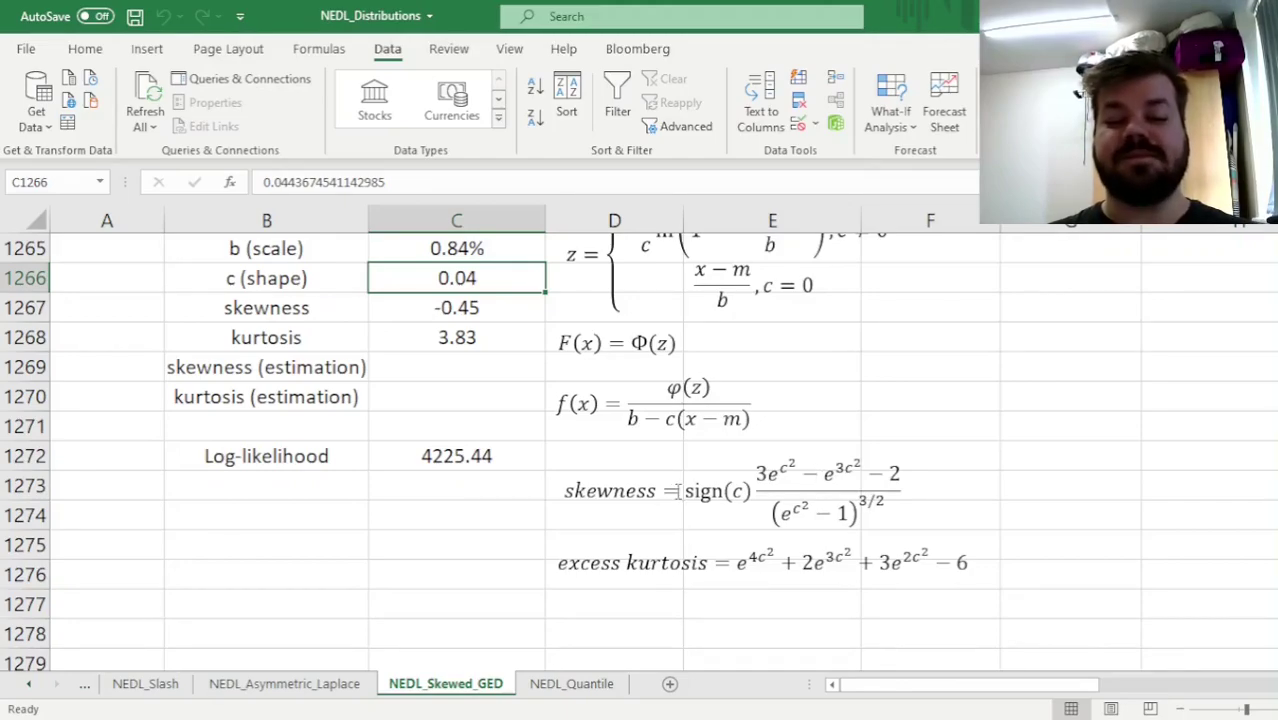
click(456, 366)
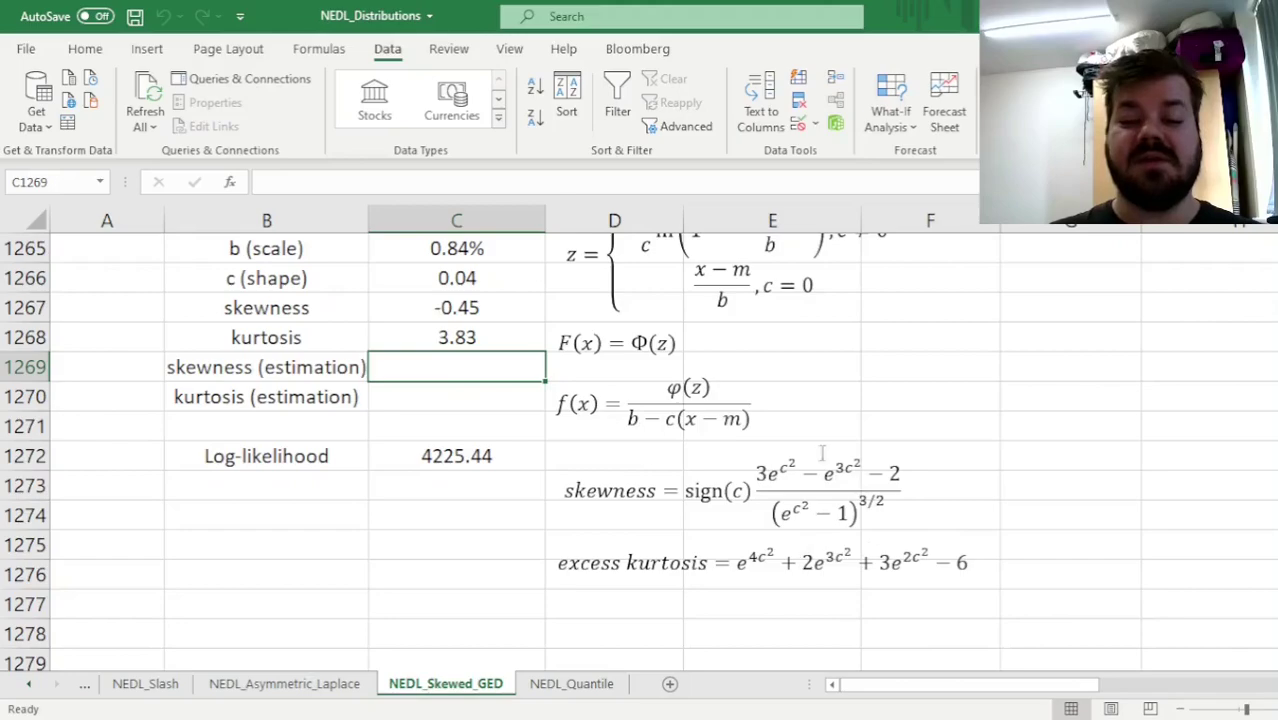
text(=IF()
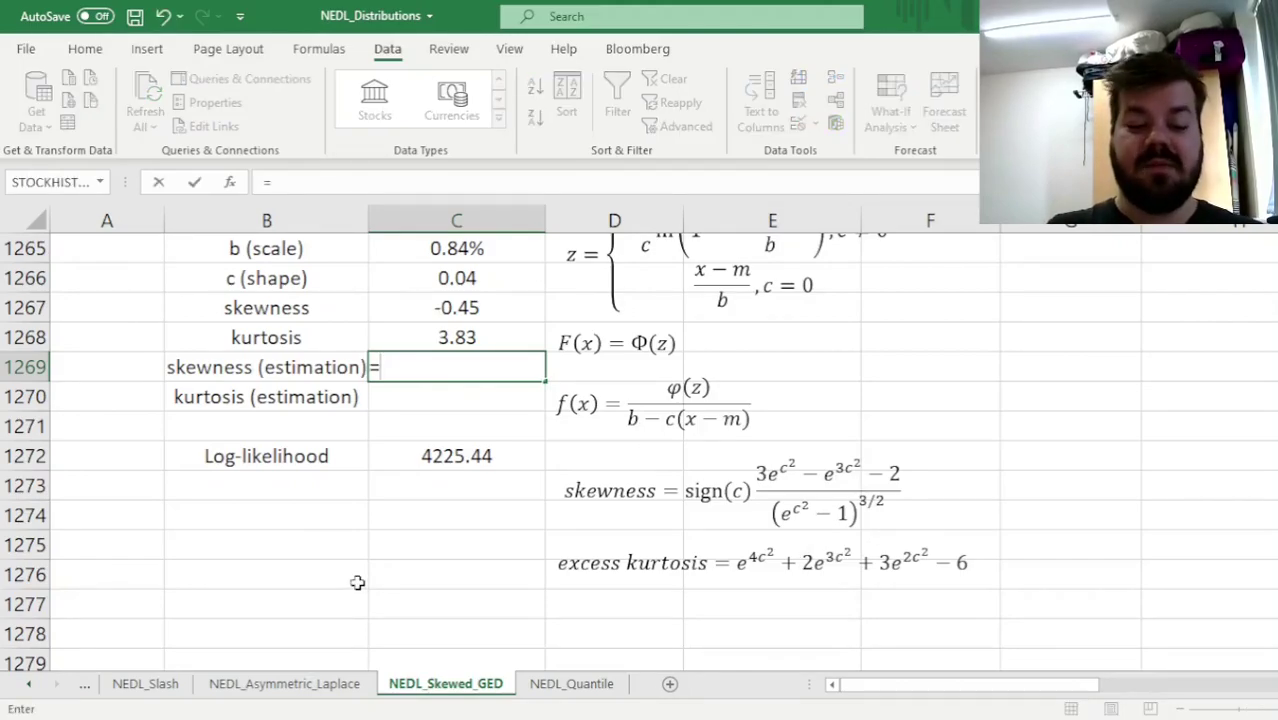
click(445, 279)
text(=0,)
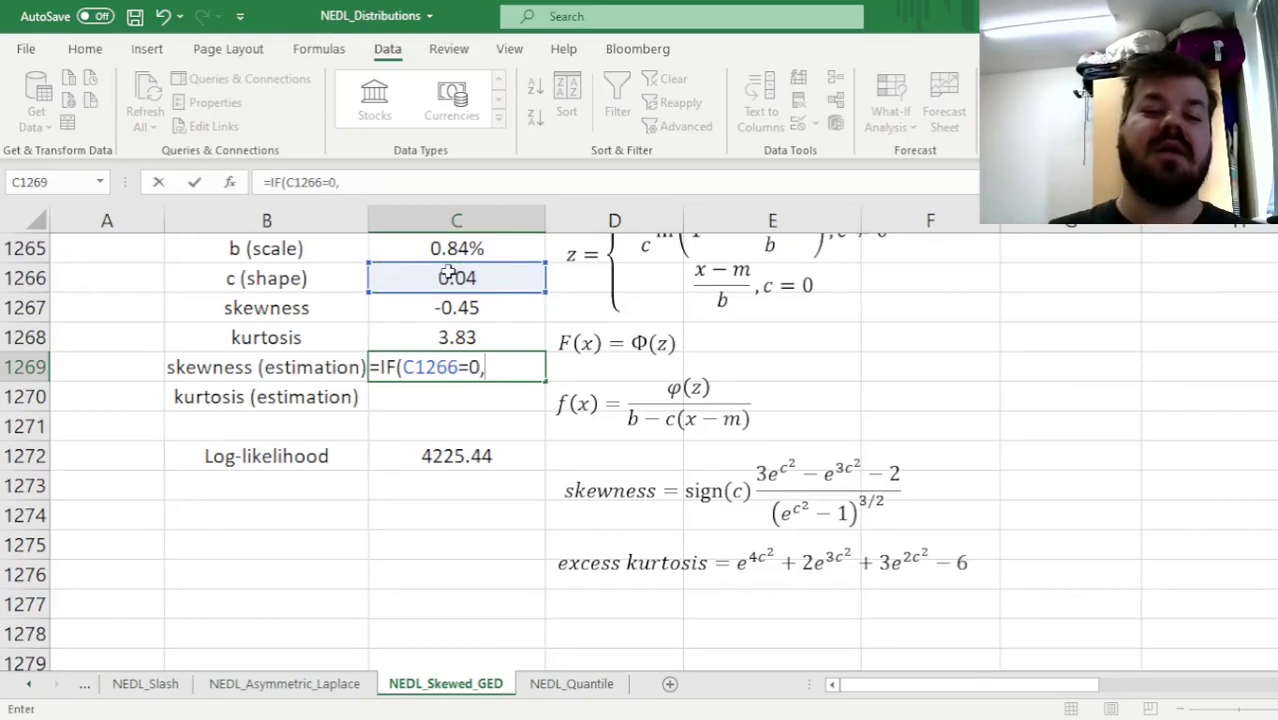
text(0,)
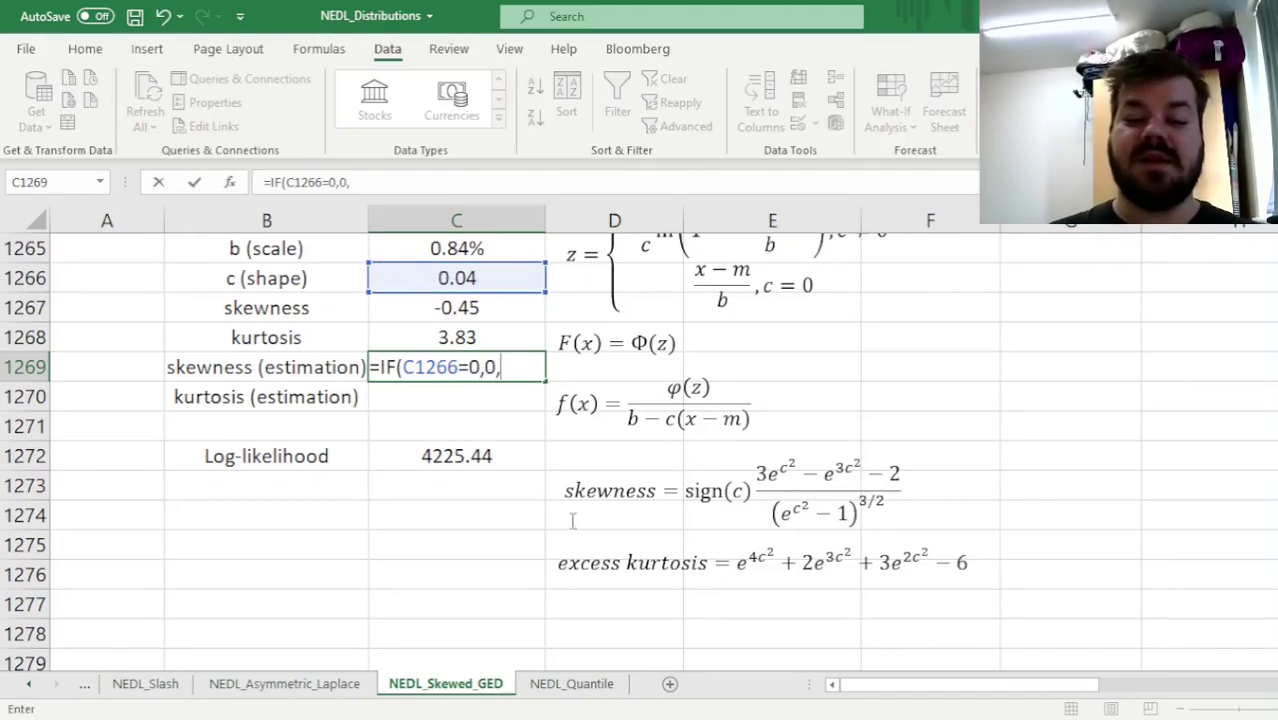
Continue the C1269 skewness formula with SIGN(C1266) multiplied by the numerator terms 3*EXP(C1266^2) - EXP(3*C1266^2).
text(SIGN()
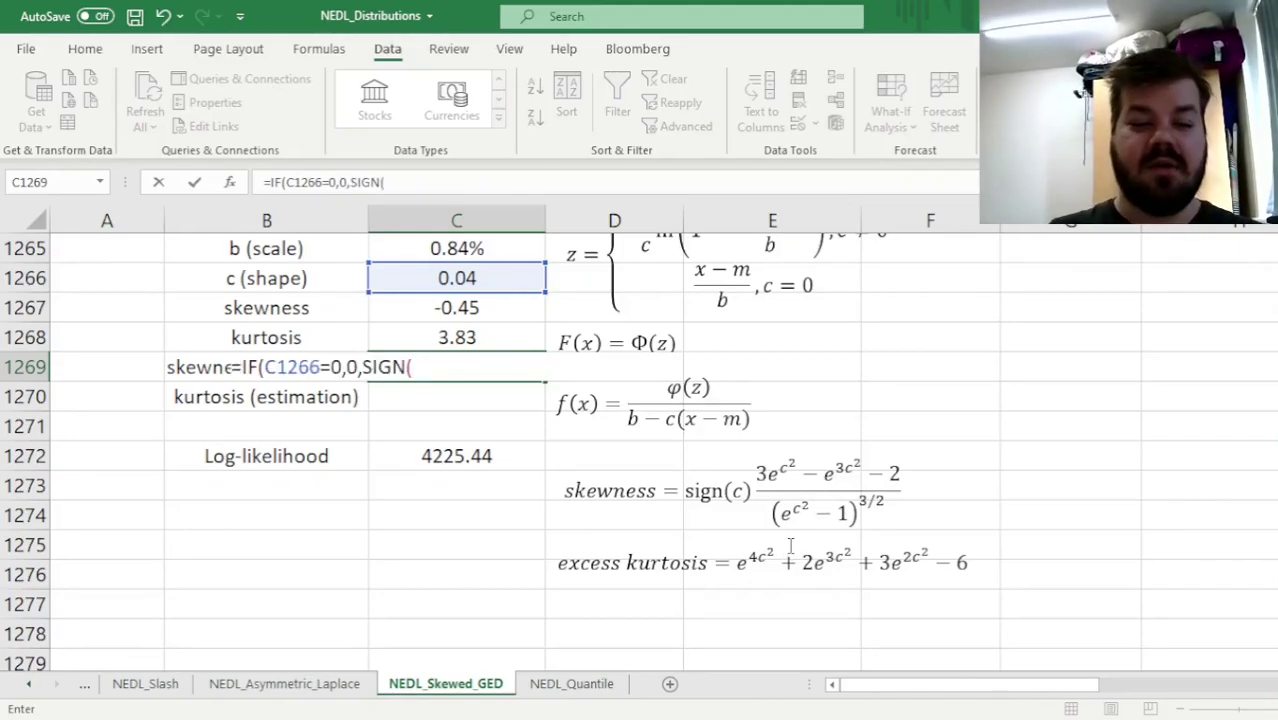
click(481, 280)
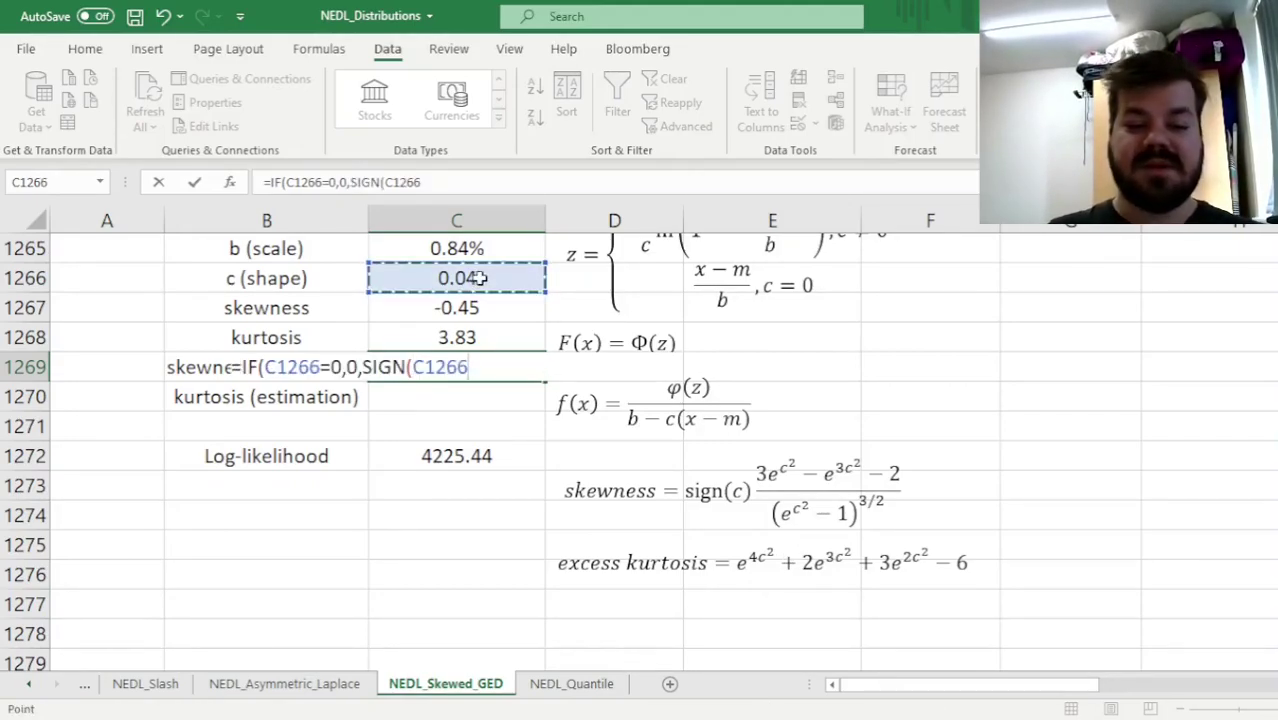
text()*(3)
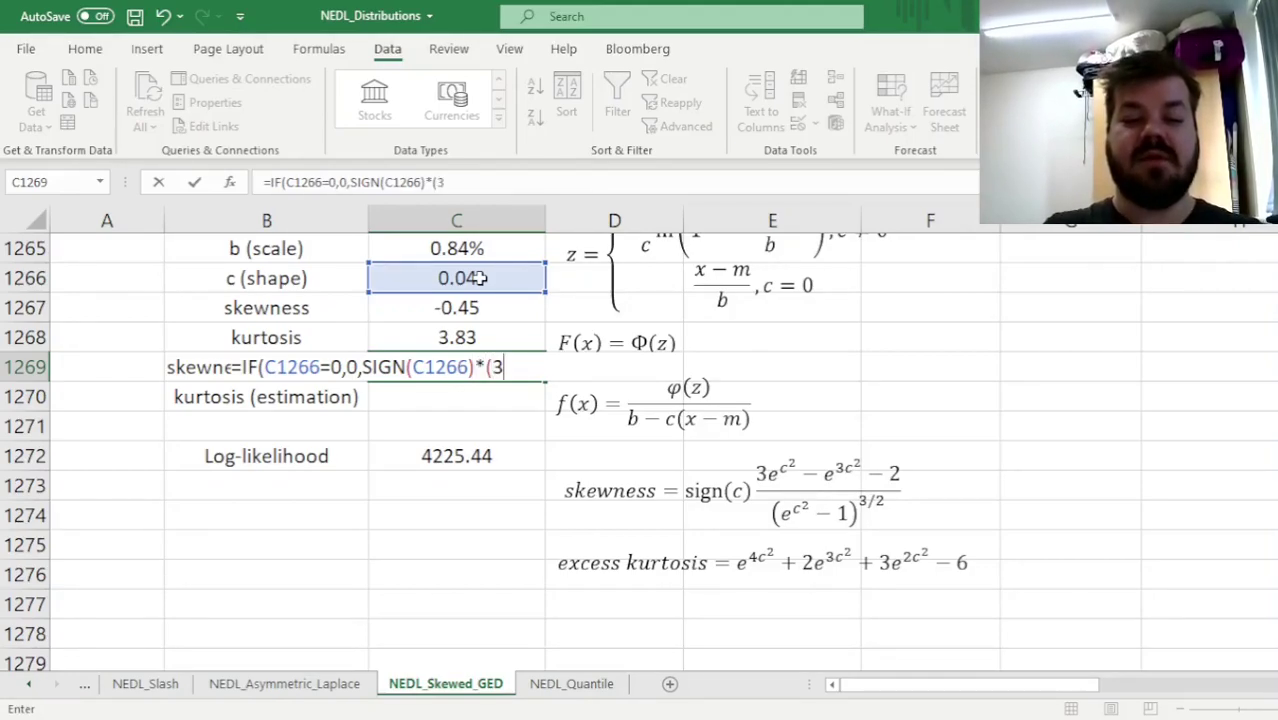
text(*EXP()
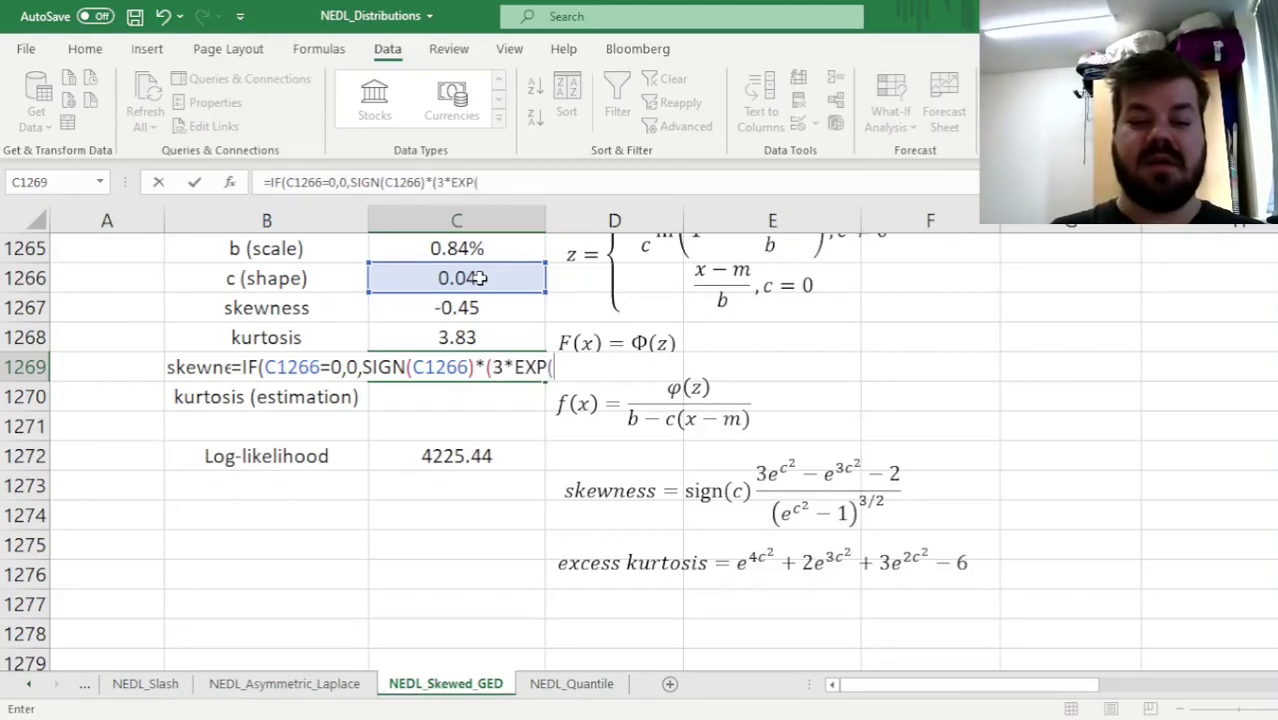
click(480, 279)
text(^2) - EXP(3)
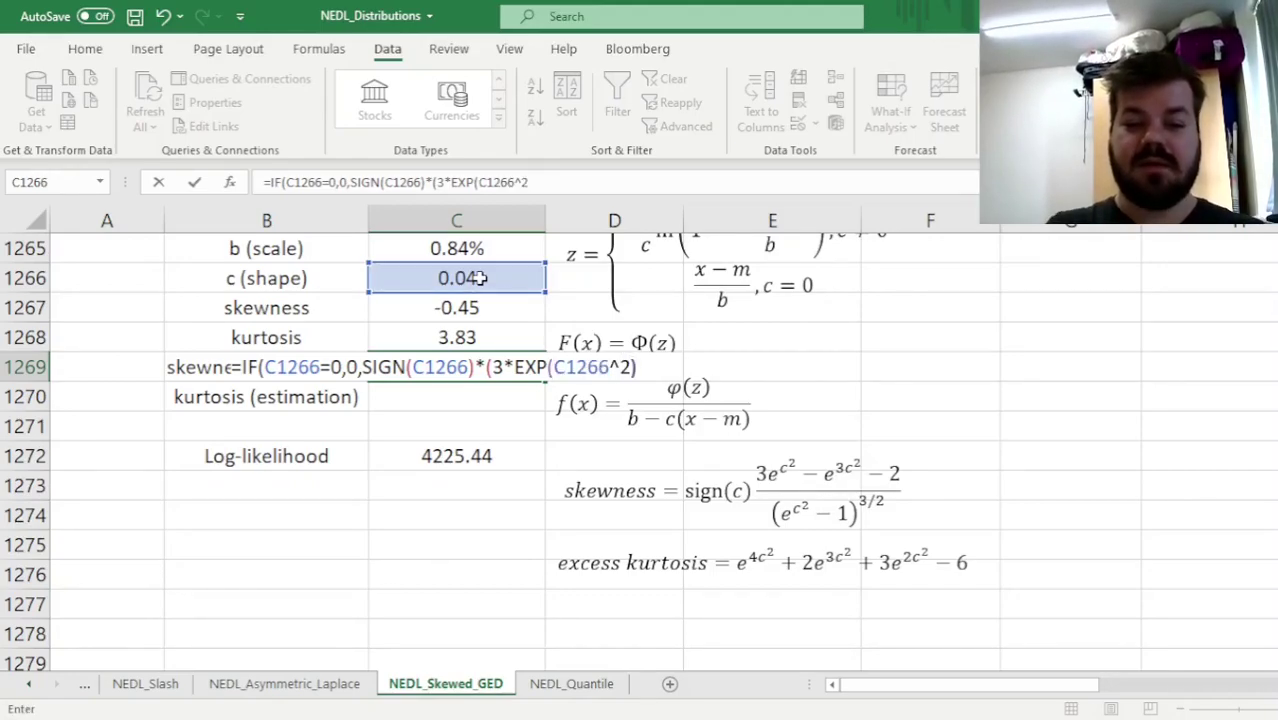
text(*)
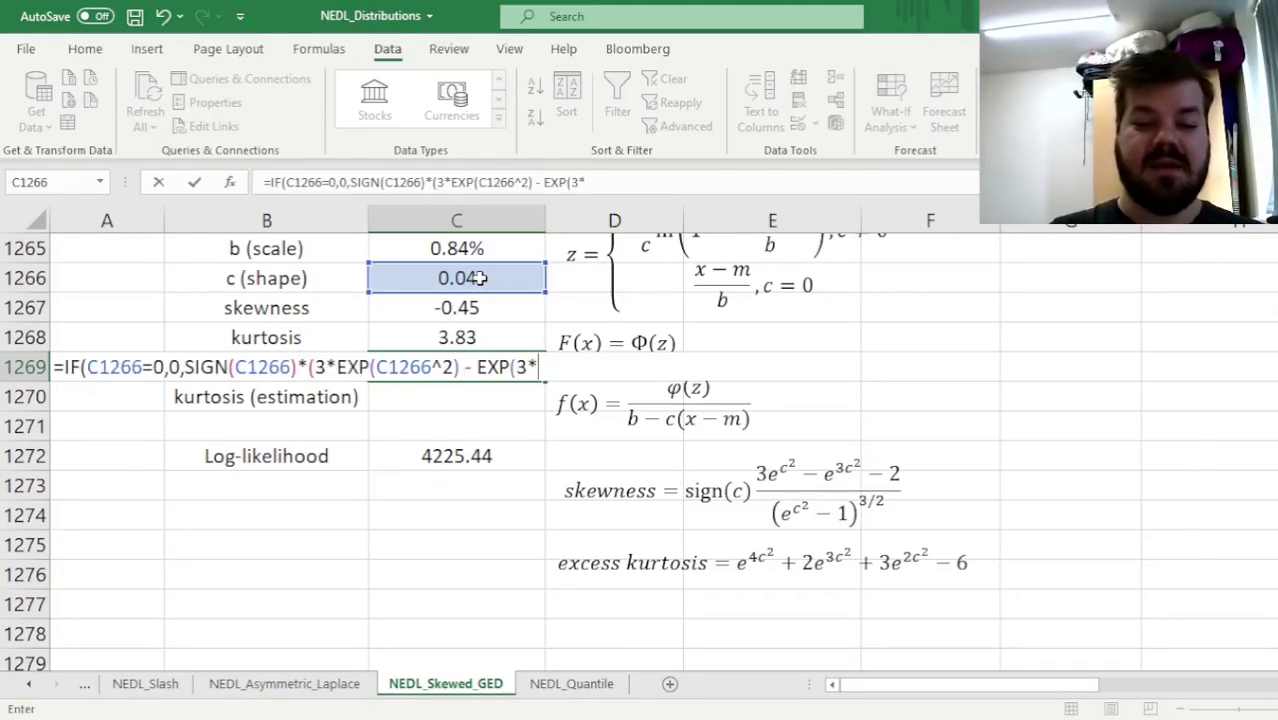
click(480, 279)
text(^2) - )
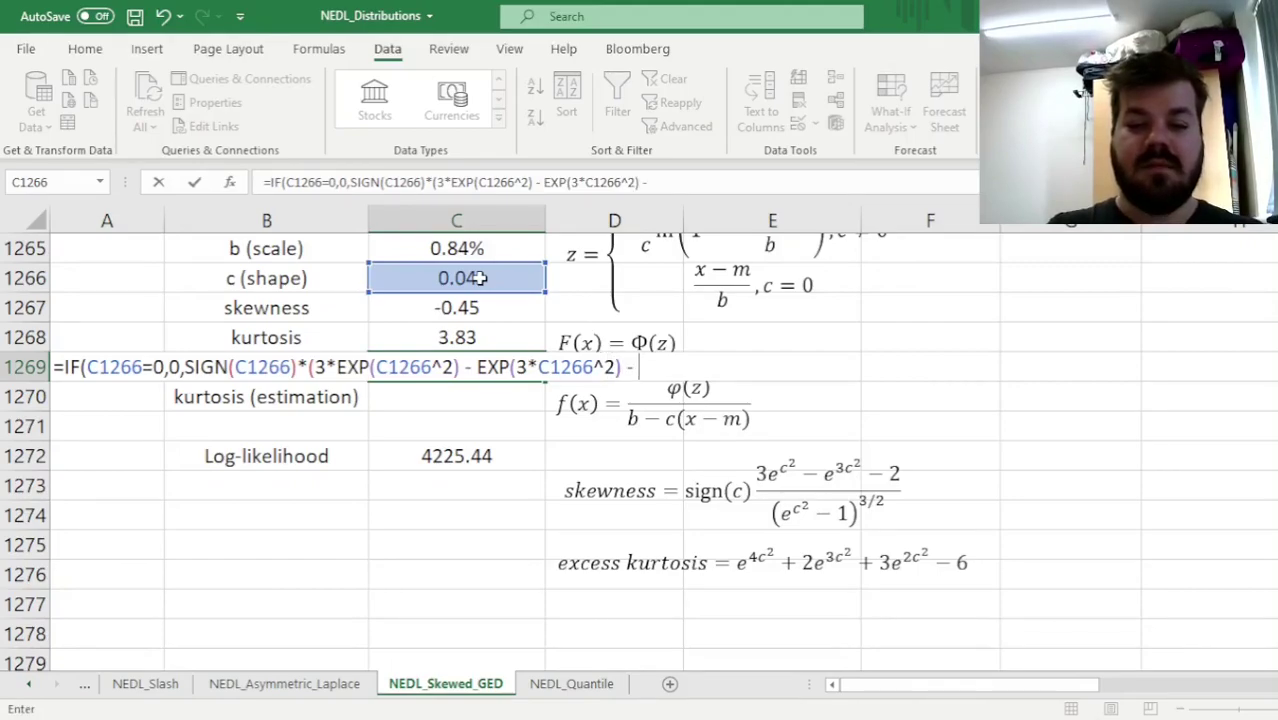
Complete the C1269 skewness formula by subtracting 2 in the numerator and dividing by (EXP(C1266^2)-1)^(3/2), and check it against the sample skewness.
text(2)/(EXP()
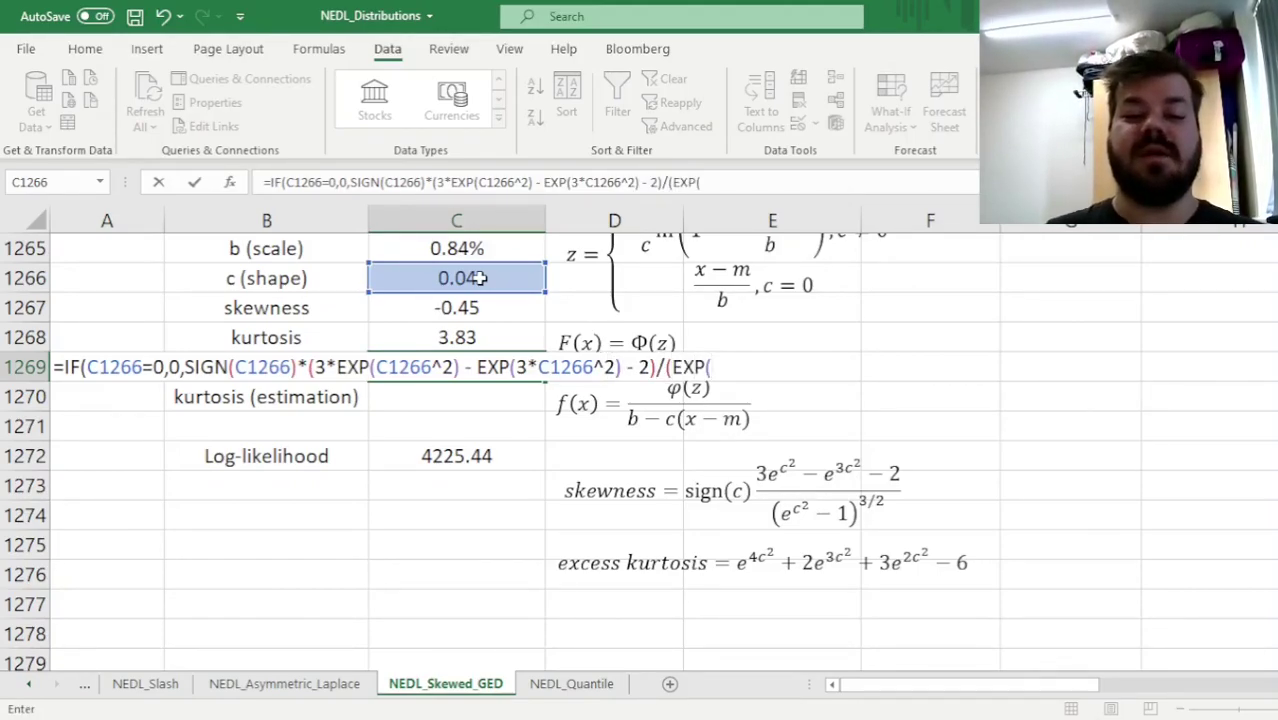
click(480, 279)
text(^2)-1)^(3/2))
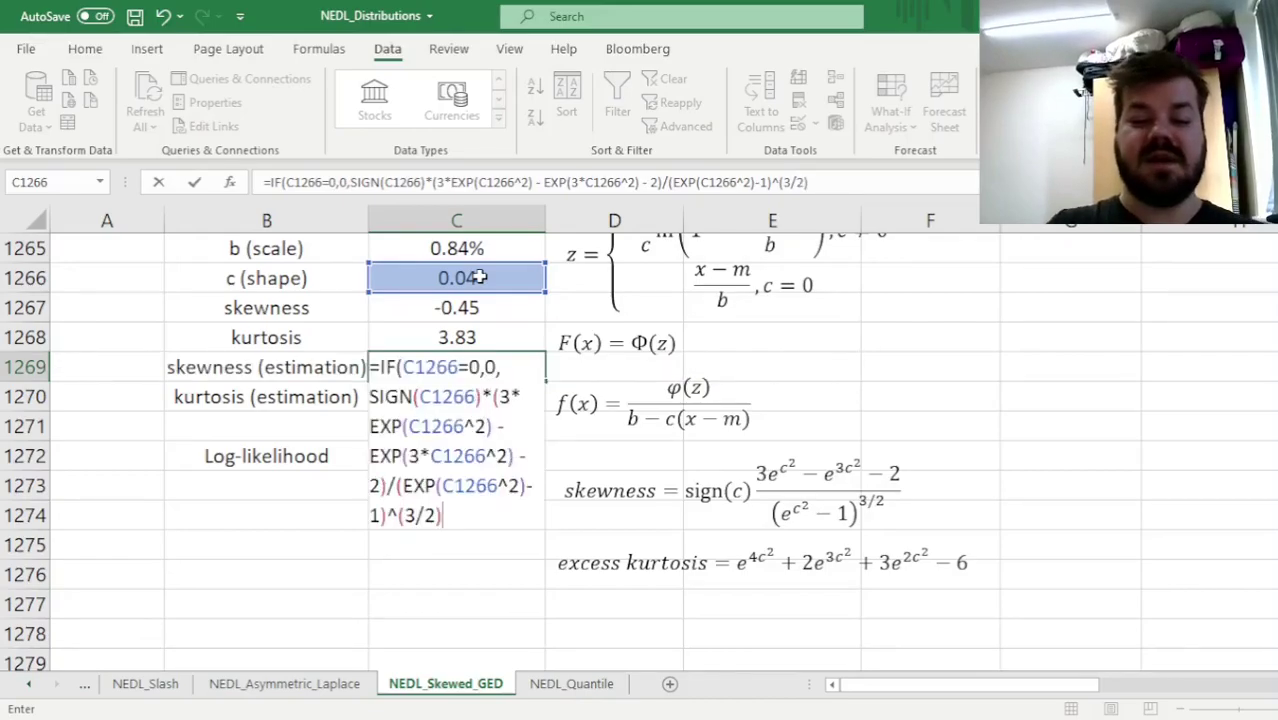
text())
key(Return)
key(Up)
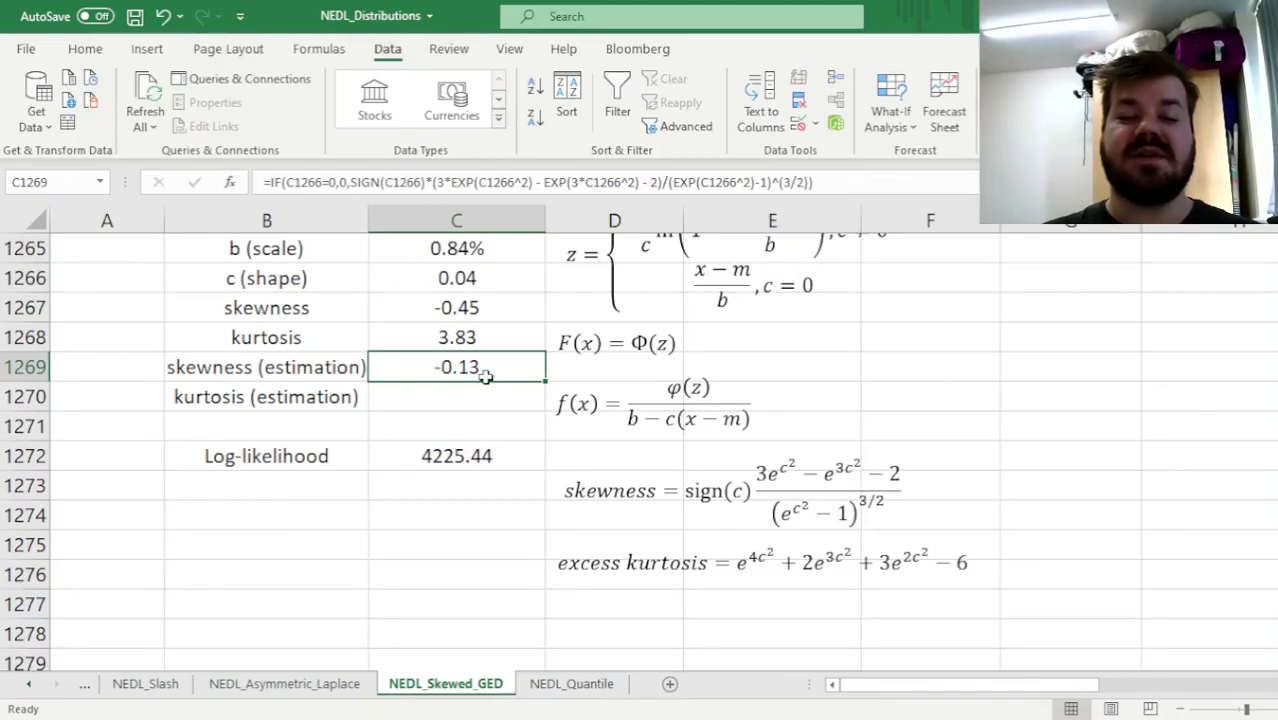
click(465, 312)
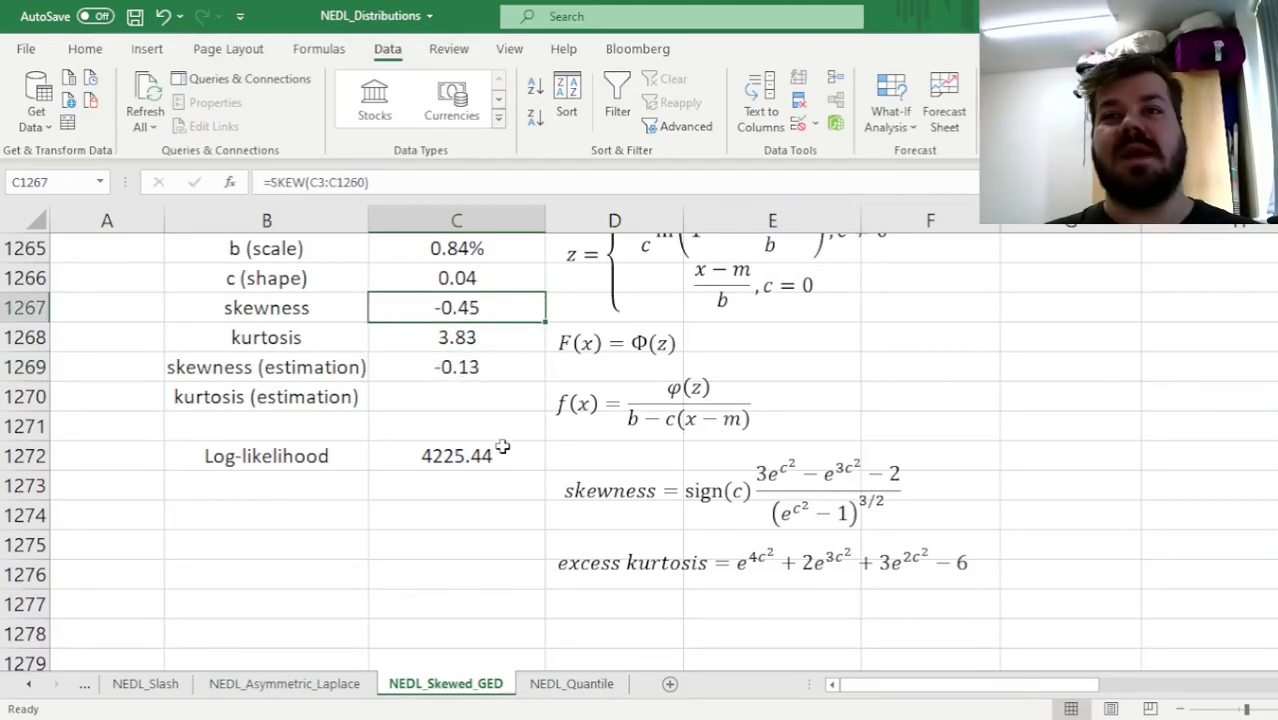
Enter the kurtosis (estimation) formula =EXP(4*C1266^2) + 2*EXP(3*C1266^2) + 3*EXP(2*C1266^2) - 6 in C1270.
click(462, 393)
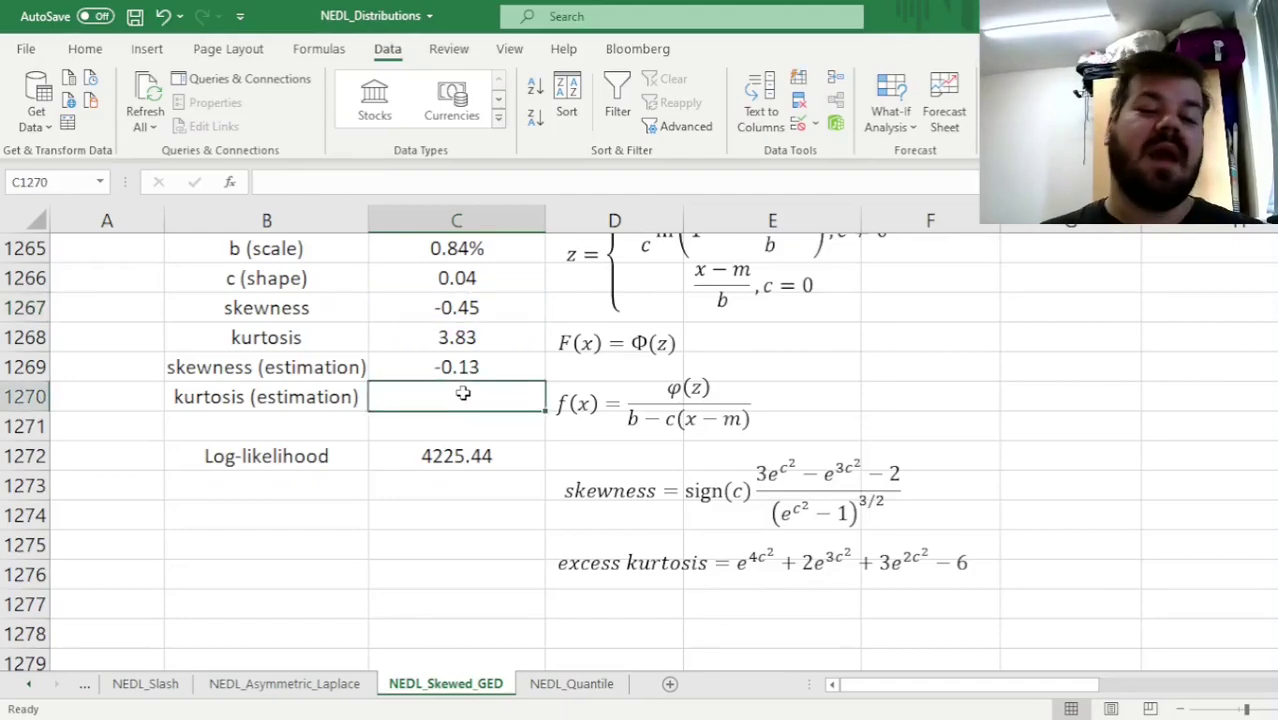
text(=)
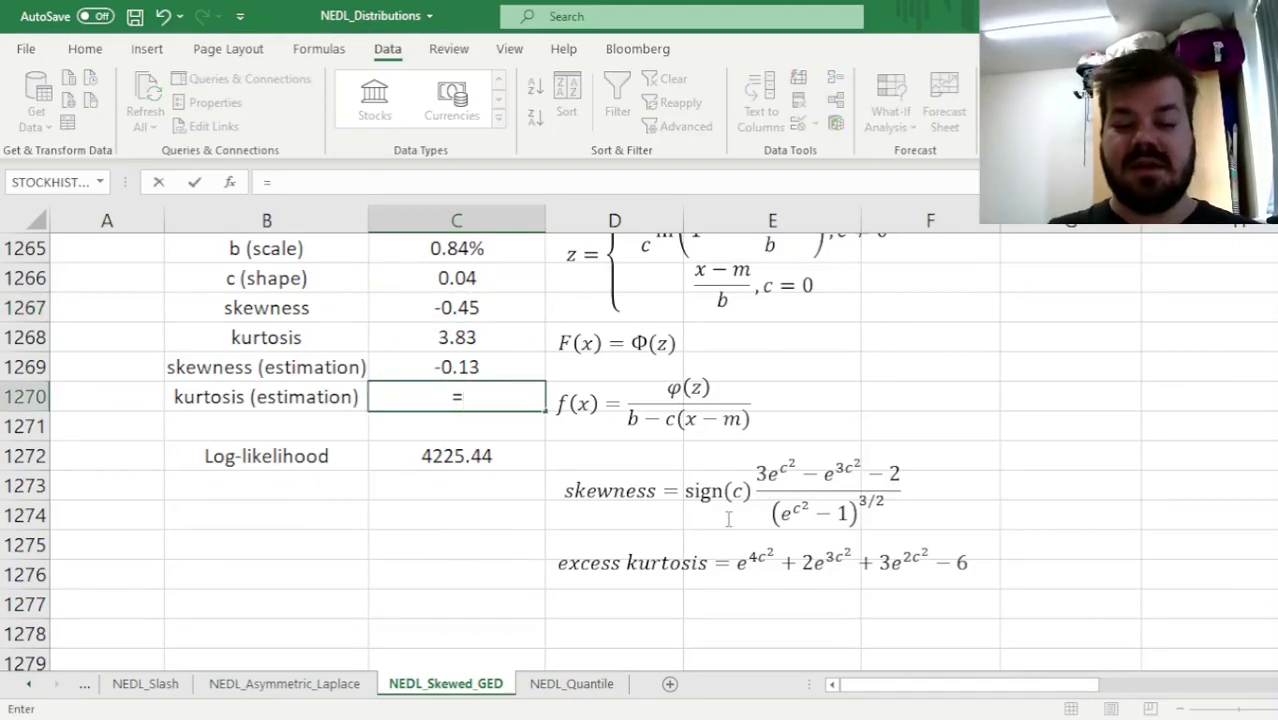
text(EXP()
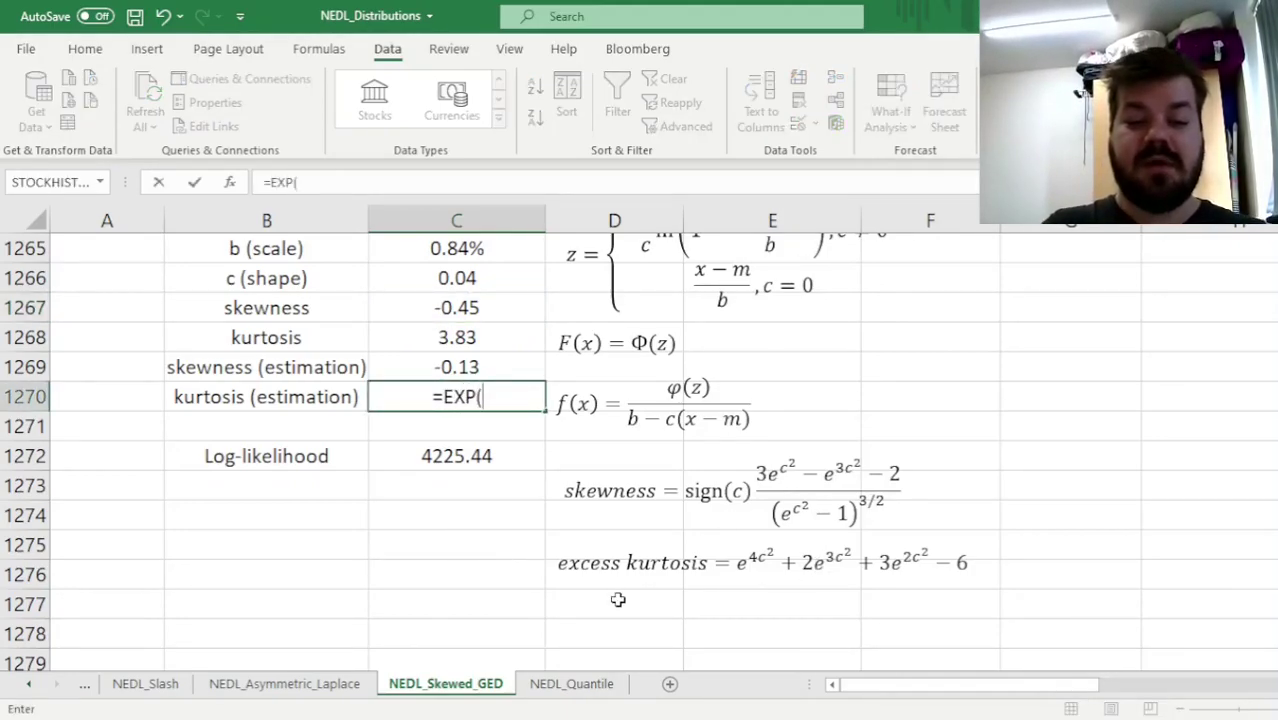
text(4*)
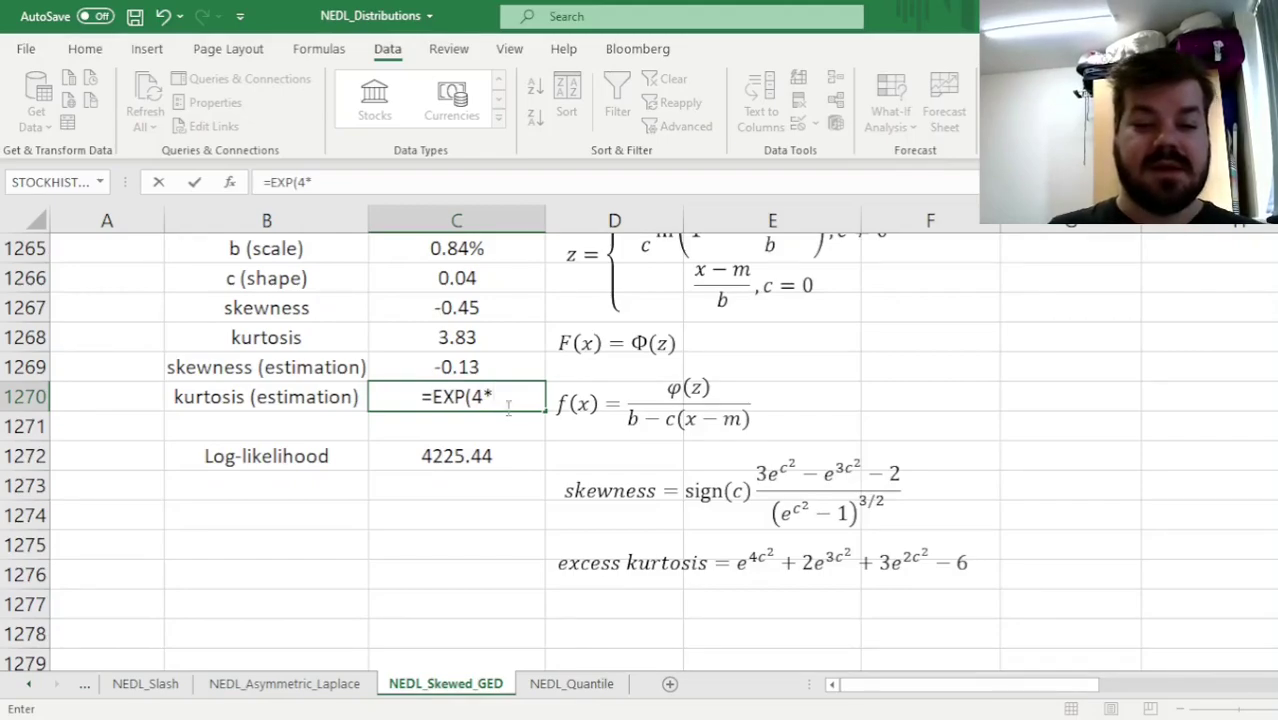
click(505, 278)
text(^2)
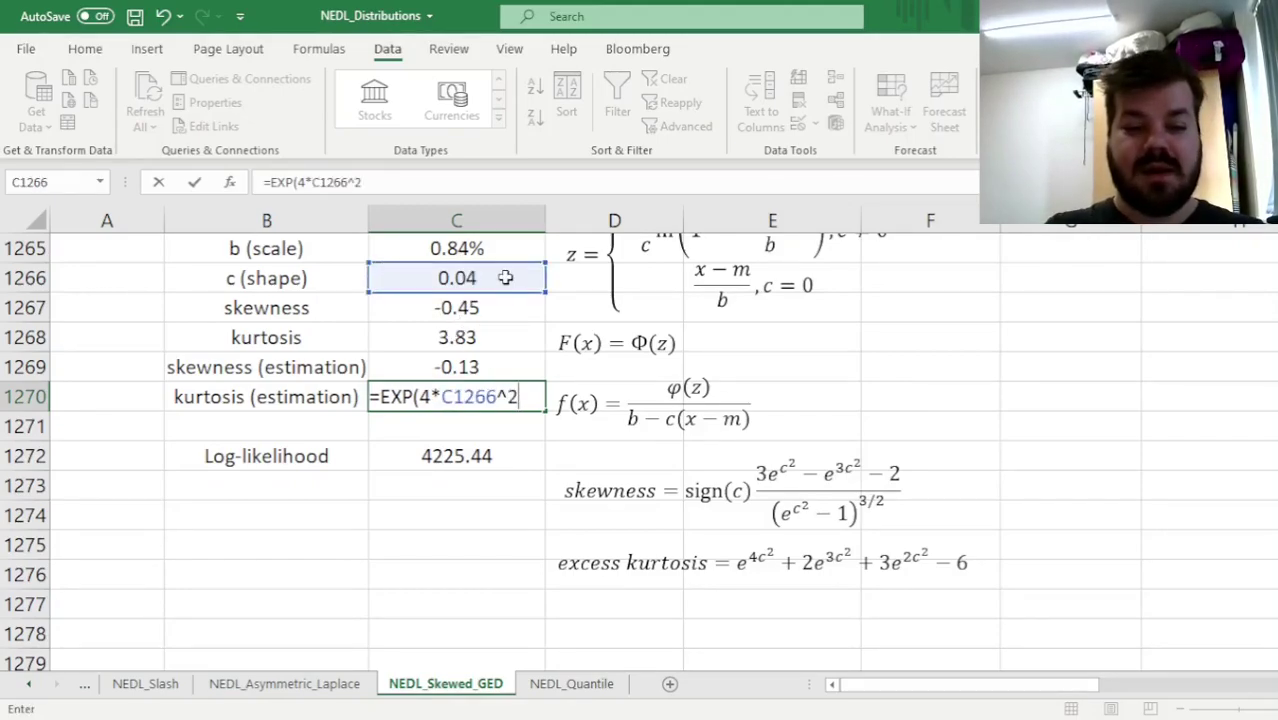
text() + 2*E)
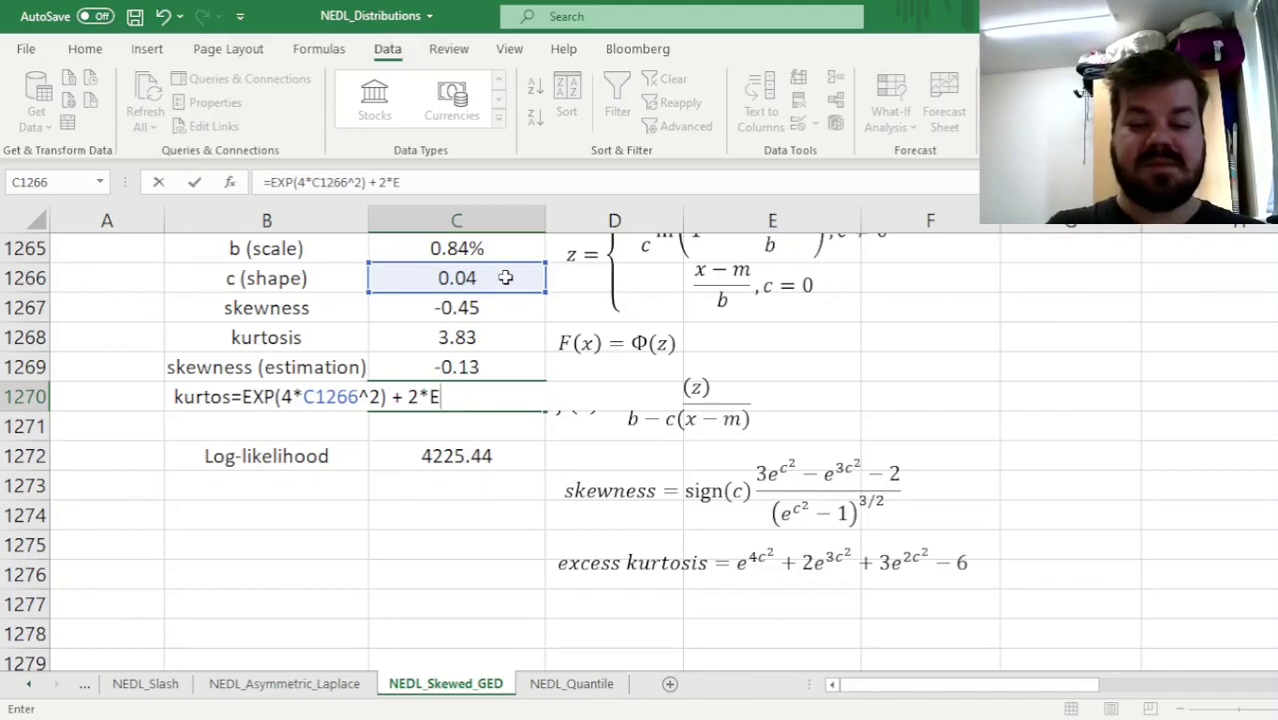
text(XP(3*)
click(505, 278)
text(^2) + 3*E)
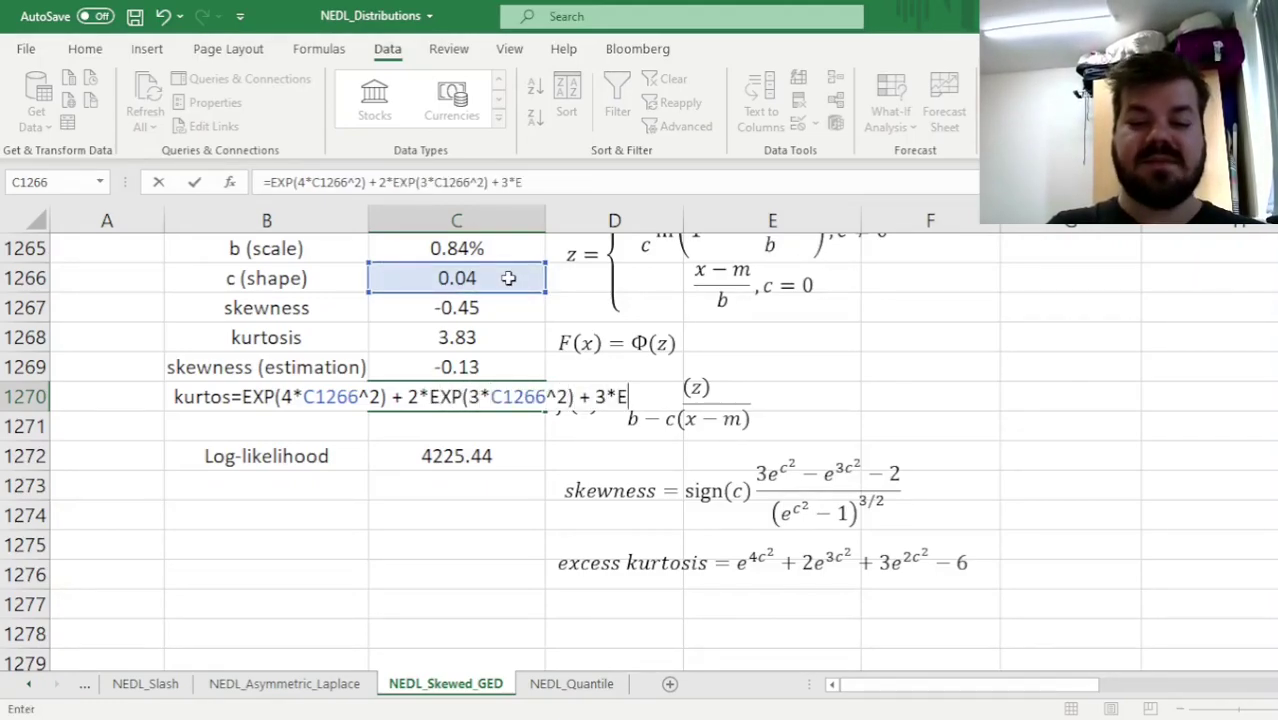
text(XP(2*)
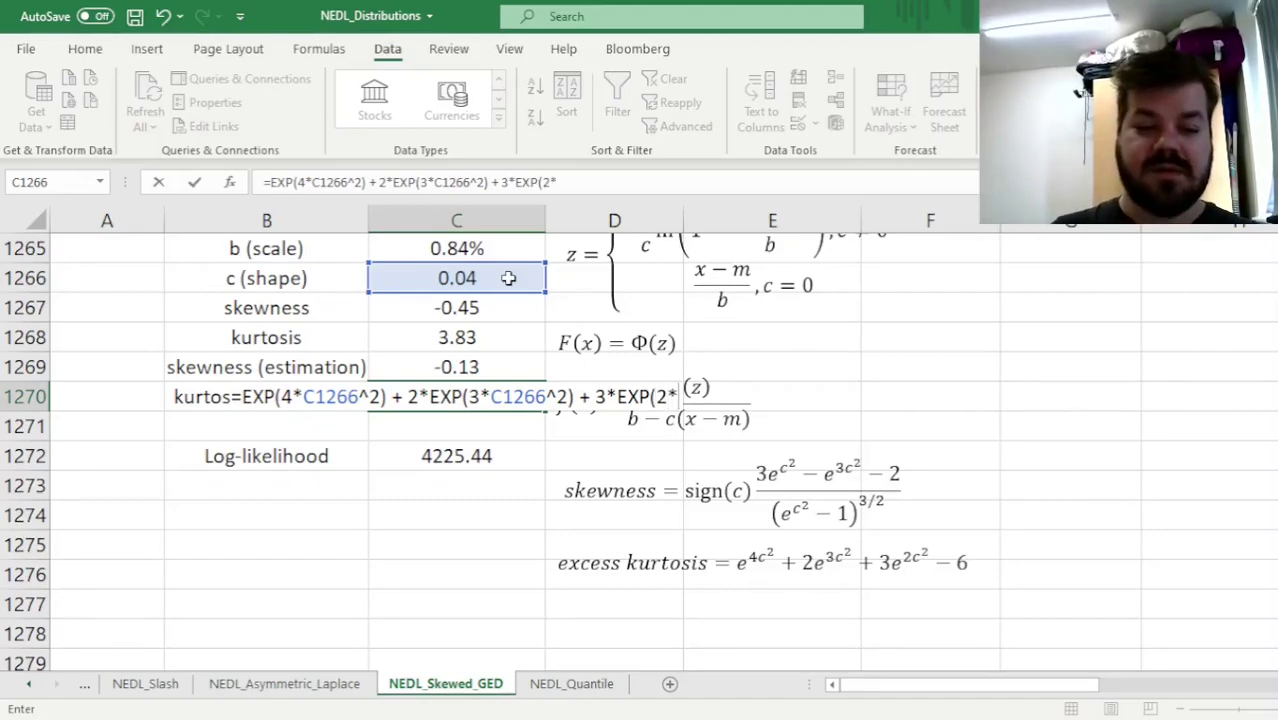
click(508, 278)
text(^2) - 6)
key(Return)
key(Up)
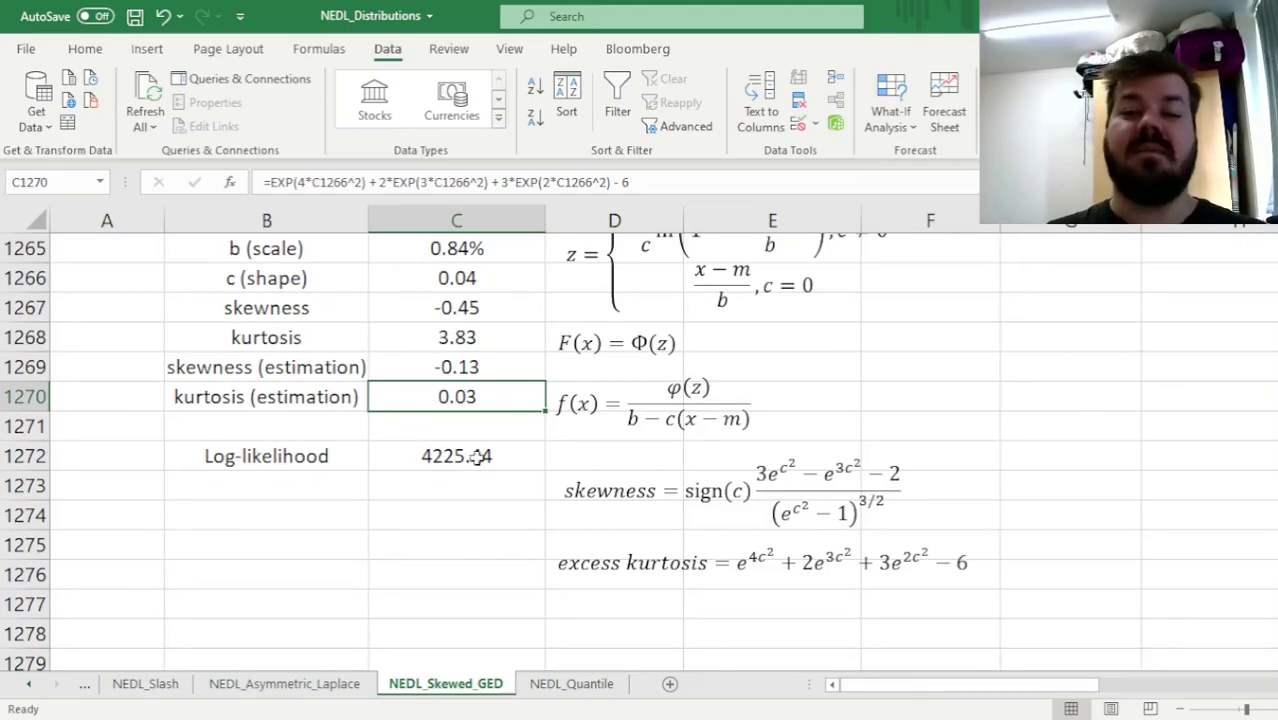
Compare the sample skewness in C1267 with the estimated moments in C1269:C1270.
scroll(428, 448, up, 2)
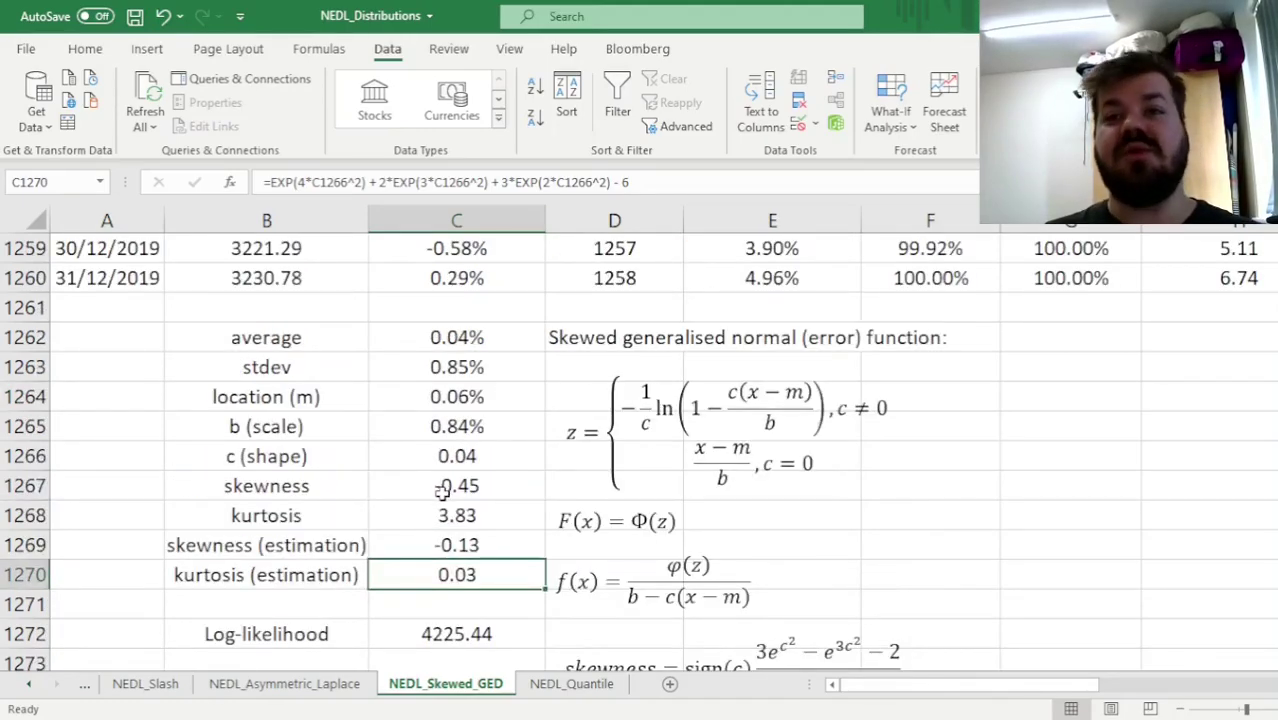
scroll(445, 485, down, 1)
click(440, 398)
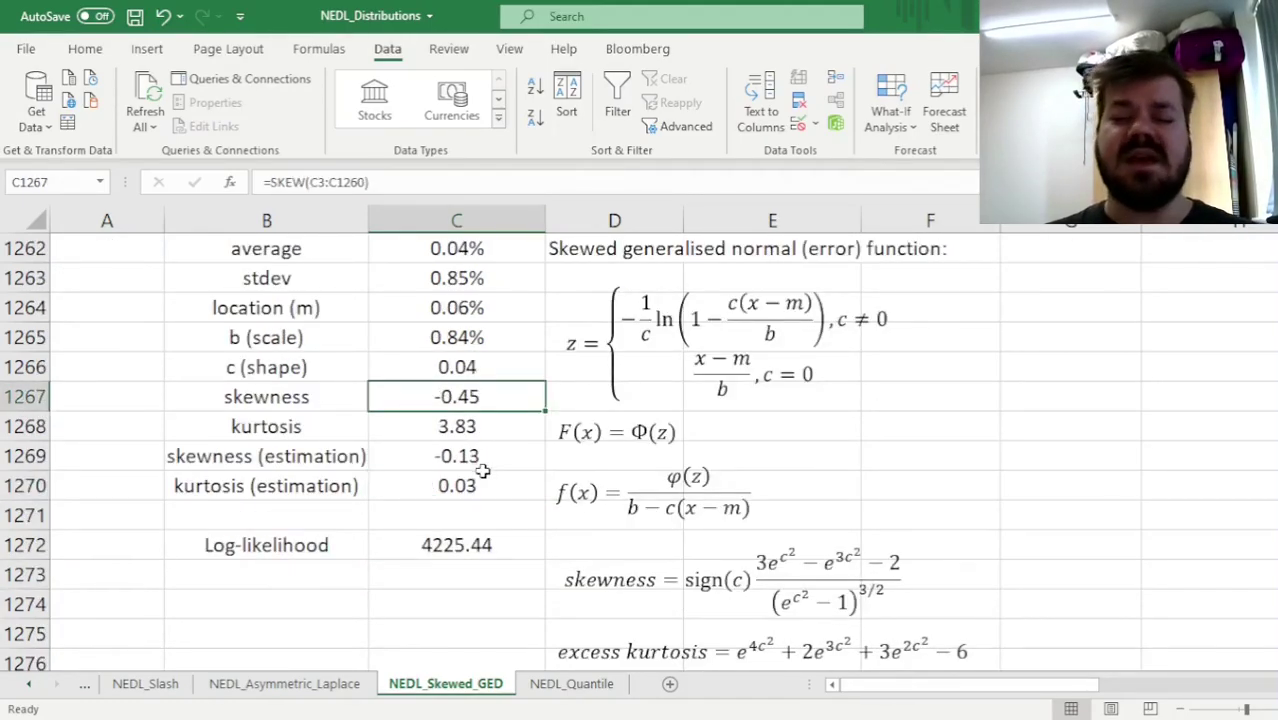